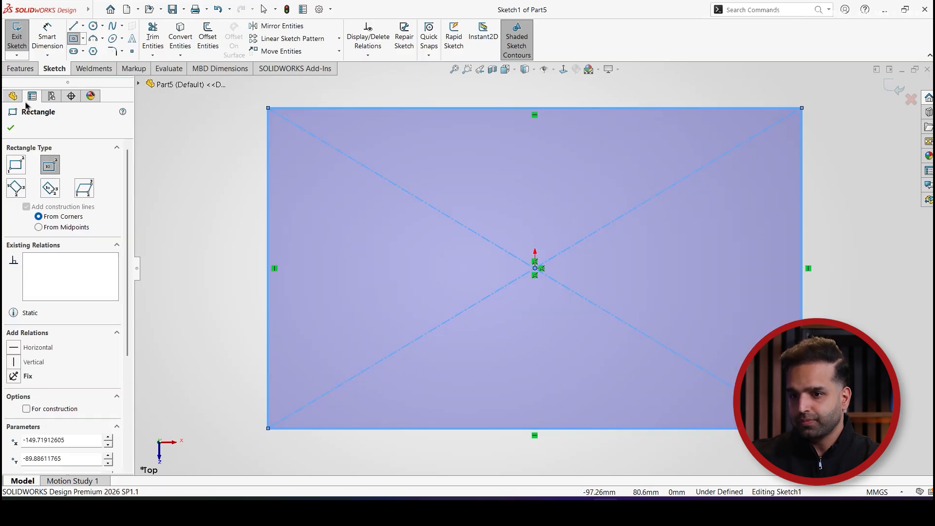
- Dimension the centre rectangle 1000 mm high and 2000 mm wide
{"action": "left_click", "coordinate": [48, 39]}
{"action": "left_click", "coordinate": [267, 221]}
{"action": "left_click", "coordinate": [207, 240]}
{"action": "type", "text": "1000"}
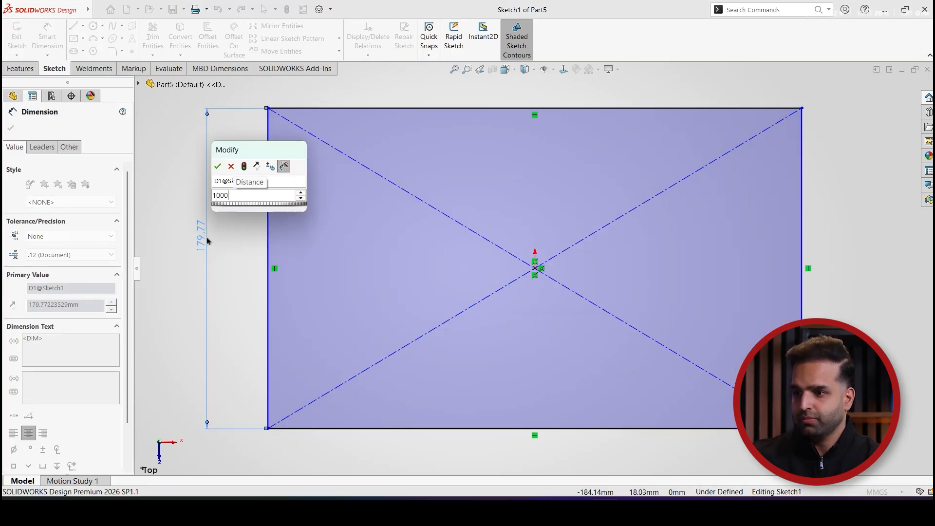
{"action": "key", "text": "Return"}
{"action": "left_click", "coordinate": [403, 108]}
{"action": "left_click", "coordinate": [433, 90]}
{"action": "type", "text": "2000"}
{"action": "key", "text": "Return"}
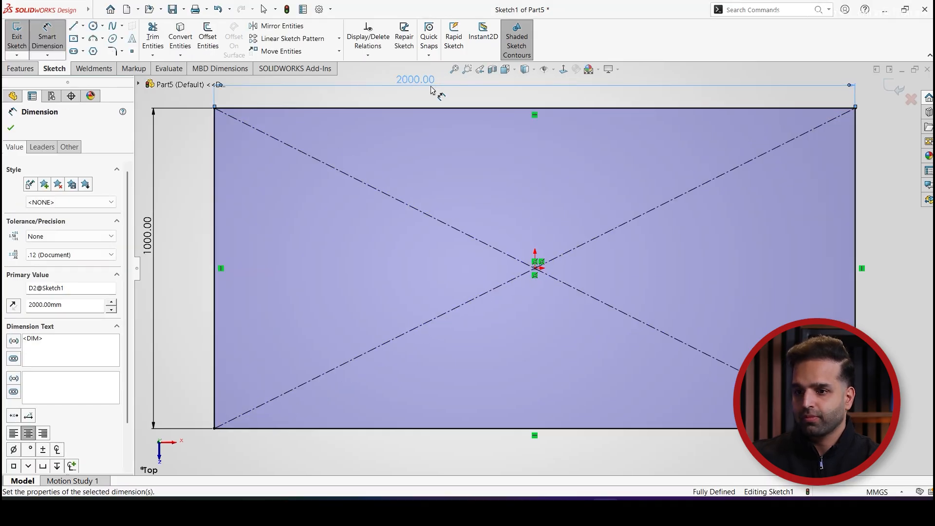
{"action": "left_click", "coordinate": [10, 128]}
- Extrude the rectangle sketch with a blind depth of 1000 mm
{"action": "left_click", "coordinate": [11, 72]}
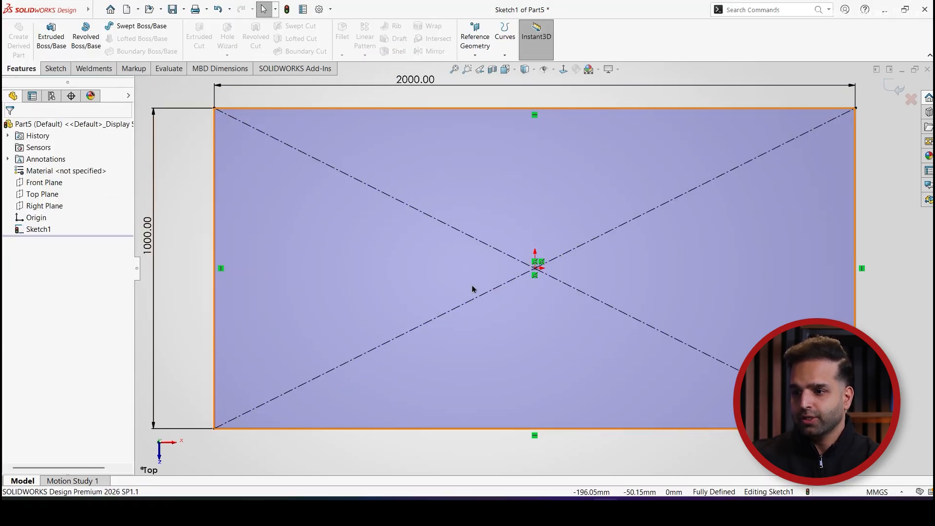
{"action": "middle_click_drag", "start_coordinate": [473, 288], "coordinate": [476, 182]}
{"action": "scroll", "coordinate": [476, 182], "scroll_direction": "up", "scroll_amount": 4}
{"action": "left_click", "coordinate": [43, 32]}
{"action": "double_click", "coordinate": [66, 240]}
{"action": "type", "text": "1000"}
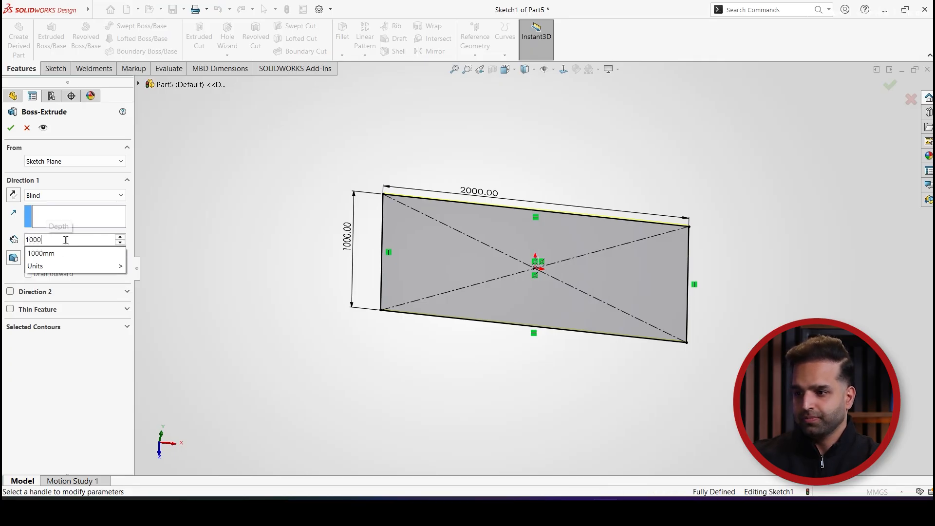
{"action": "key", "text": "Return"}
{"action": "left_click", "coordinate": [13, 127]}
- Apply an asymmetric elliptic fillet to the block's upper front edge, with distance 1 at 1000 mm and distance 2 at 600 mm
{"action": "middle_click_drag", "start_coordinate": [355, 196], "coordinate": [415, 145]}
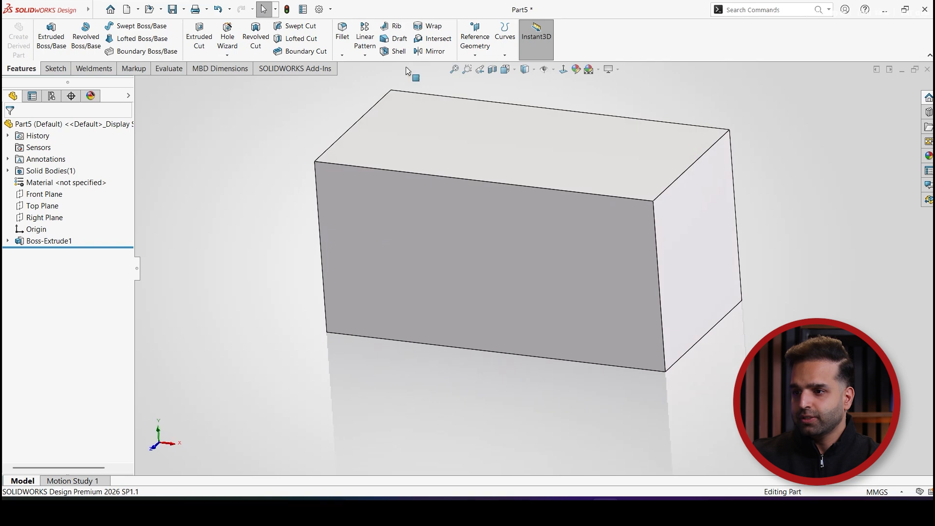
{"action": "left_click", "coordinate": [416, 172]}
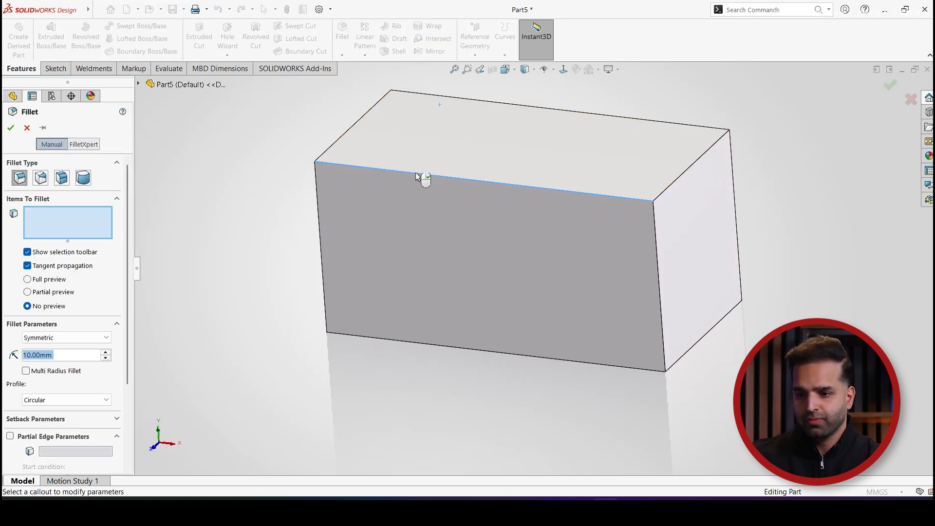
{"action": "left_click", "coordinate": [72, 344]}
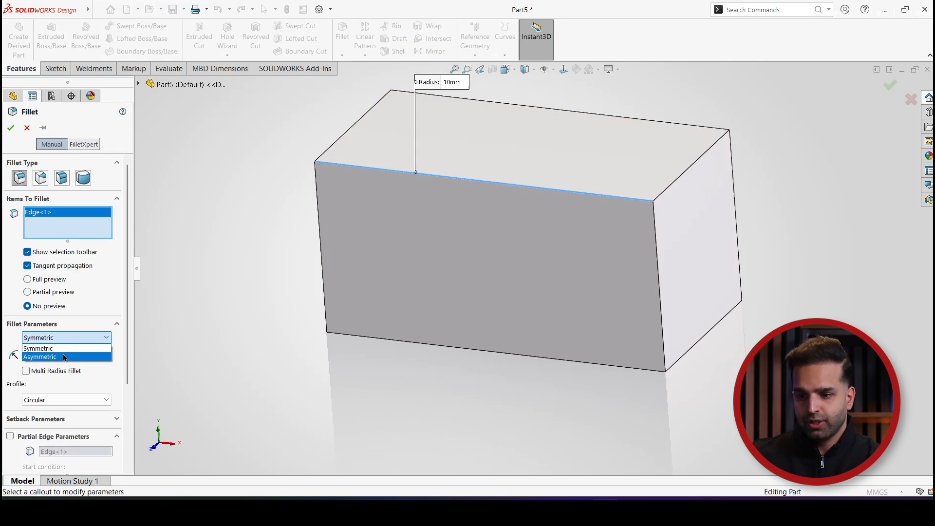
{"action": "left_click", "coordinate": [53, 355]}
{"action": "left_click", "coordinate": [59, 374]}
{"action": "type", "text": "600"}
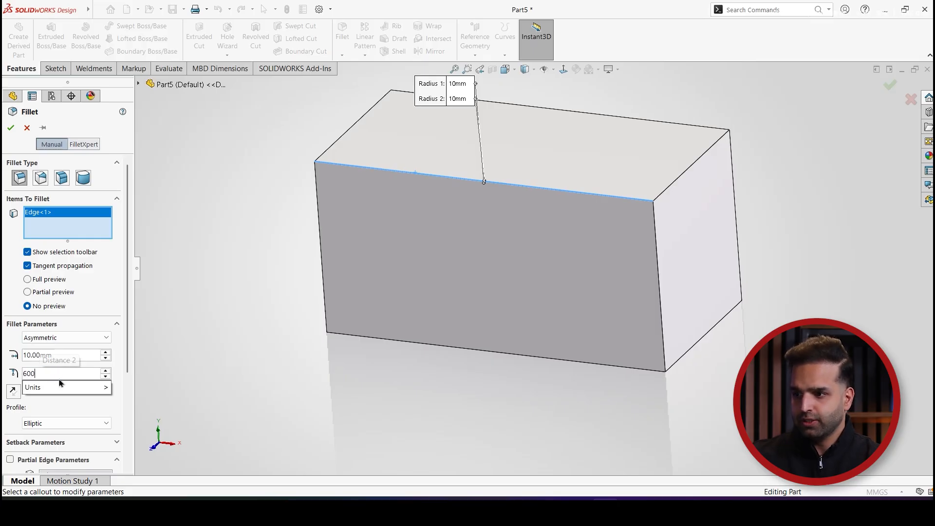
{"action": "key", "text": "Return"}
{"action": "left_click", "coordinate": [66, 353]}
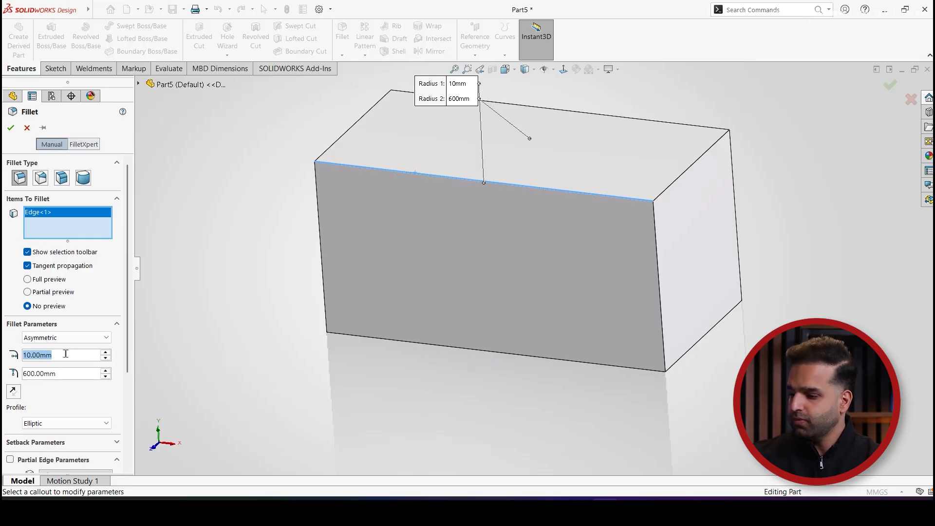
{"action": "type", "text": "1000"}
{"action": "key", "text": "Return"}
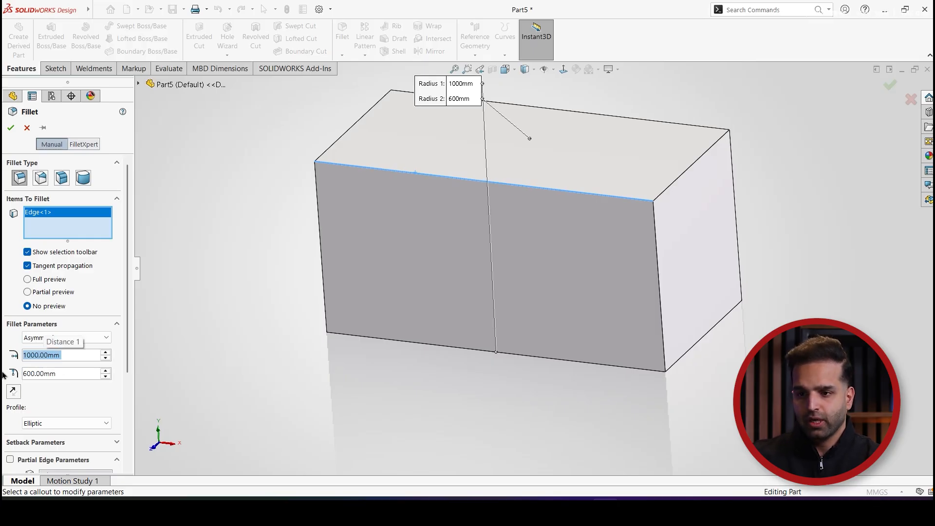
{"action": "left_click", "coordinate": [11, 128]}
- Shell the filleted block with a 10 mm wall thickness, removing its flat bottom face
{"action": "middle_click_drag", "start_coordinate": [467, 334], "coordinate": [579, 179]}
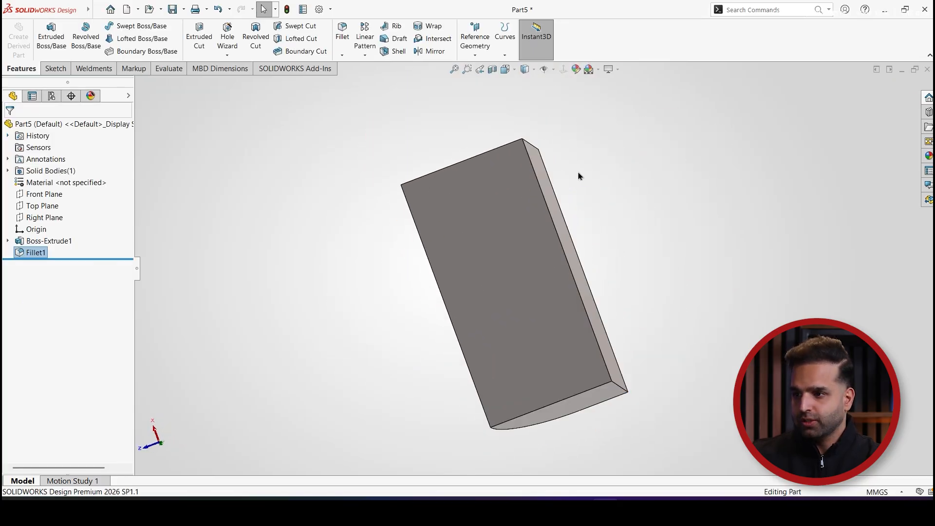
{"action": "scroll", "coordinate": [588, 155], "scroll_direction": "down", "scroll_amount": 3}
{"action": "left_click", "coordinate": [394, 51]}
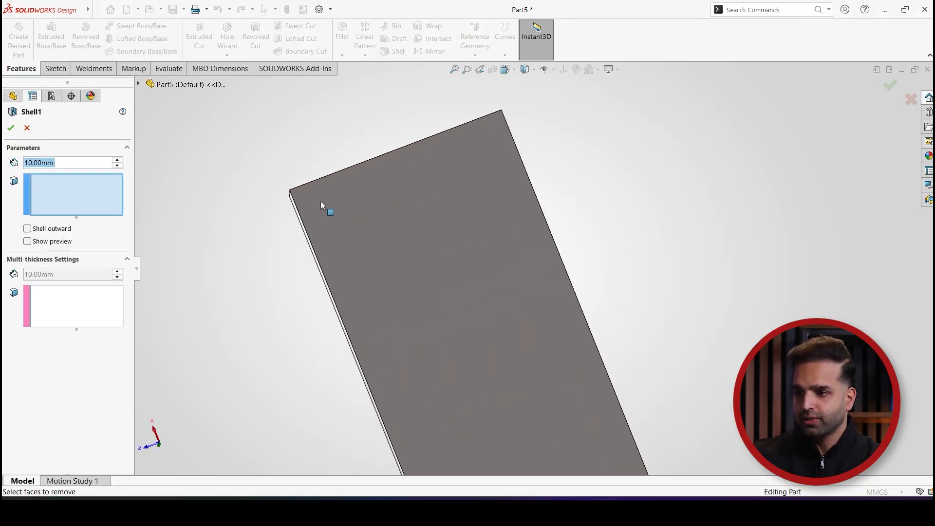
{"action": "left_click", "coordinate": [409, 204]}
{"action": "middle_click_drag", "start_coordinate": [401, 161], "coordinate": [385, 273]}
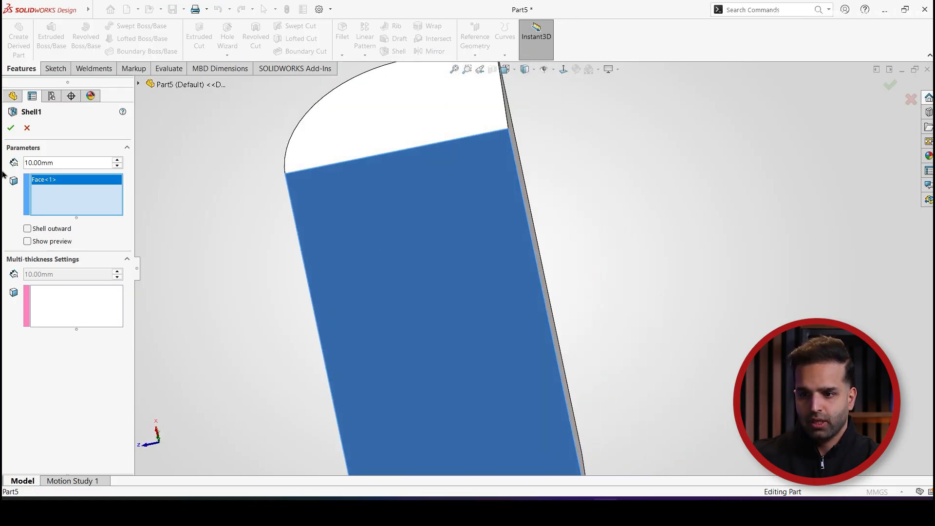
{"action": "left_click", "coordinate": [10, 129]}
- Examine the shelled body from several angles, including its open underside and the lower part of the curved front face
{"action": "scroll", "coordinate": [337, 198], "scroll_direction": "up", "scroll_amount": 4}
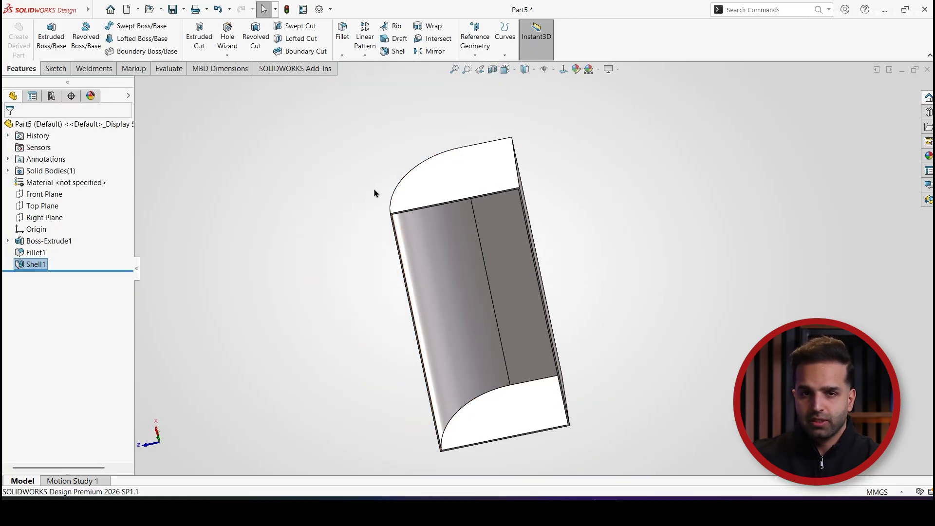
{"action": "scroll", "coordinate": [371, 184], "scroll_direction": "up", "scroll_amount": 1}
{"action": "middle_click_drag", "start_coordinate": [375, 215], "coordinate": [459, 296]}
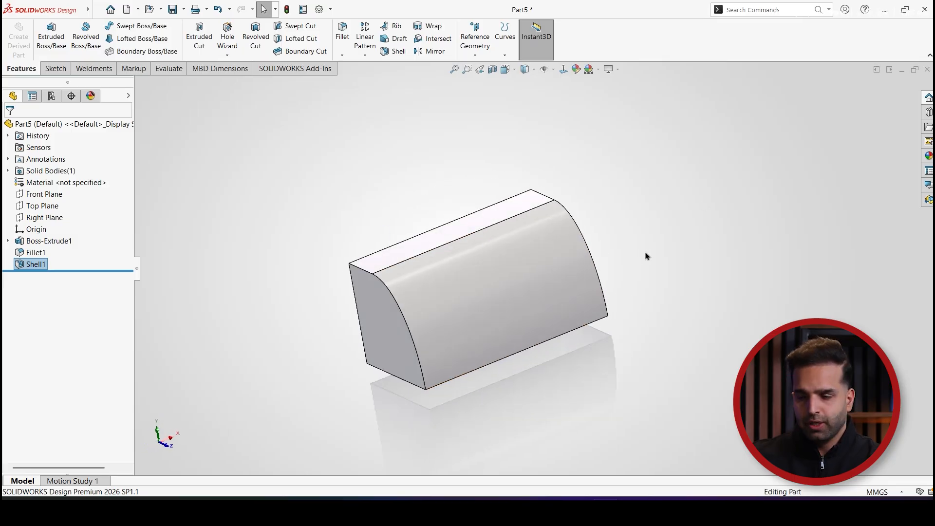
{"action": "middle_click_drag", "start_coordinate": [597, 300], "coordinate": [576, 361]}
{"action": "scroll", "coordinate": [576, 361], "scroll_direction": "down", "scroll_amount": 3}
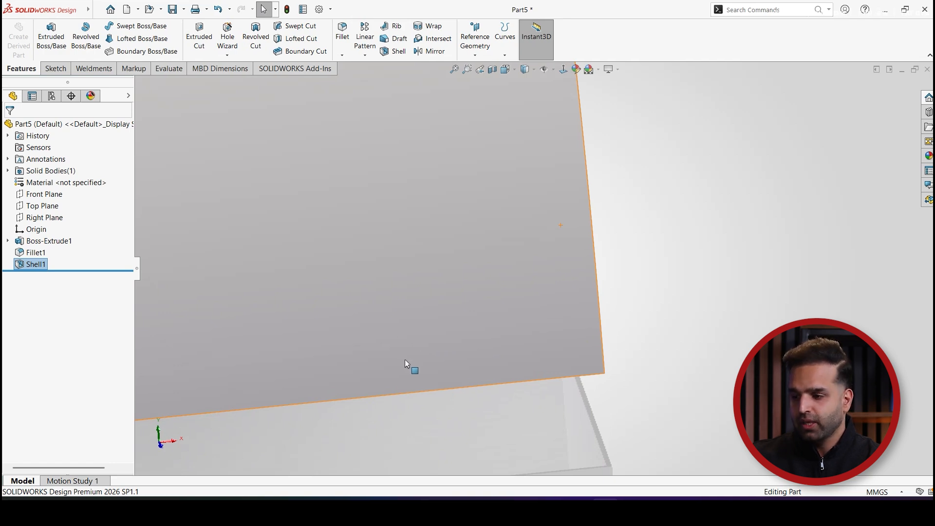
{"action": "scroll", "coordinate": [396, 361], "scroll_direction": "up", "scroll_amount": 5}
{"action": "middle_click_drag", "start_coordinate": [452, 319], "coordinate": [414, 283]}
{"action": "scroll", "coordinate": [386, 309], "scroll_direction": "up", "scroll_amount": 2}
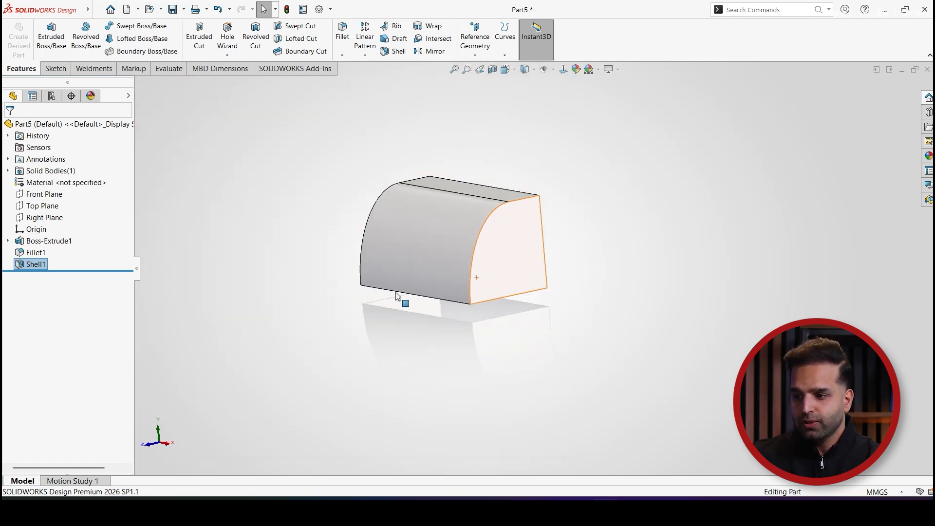
{"action": "scroll", "coordinate": [461, 274], "scroll_direction": "down", "scroll_amount": 6}
{"action": "middle_click_drag", "start_coordinate": [565, 305], "coordinate": [585, 314]}
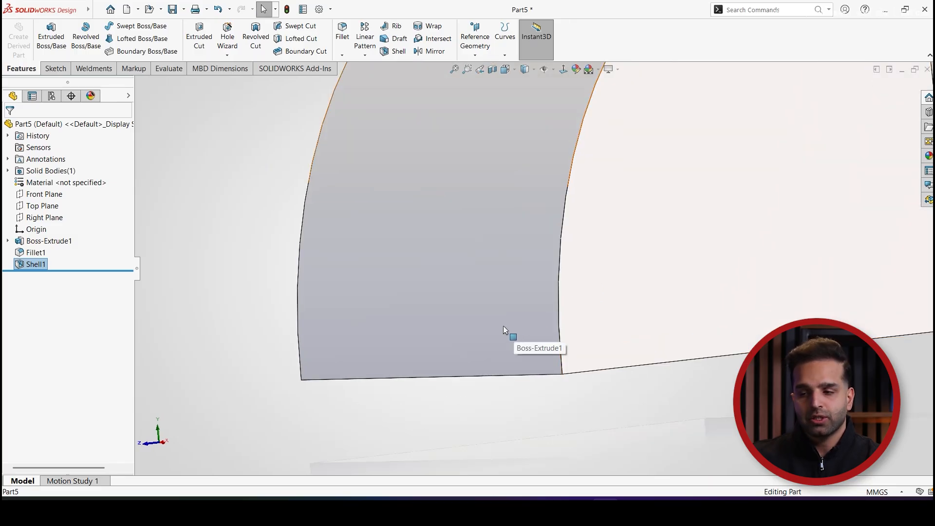
{"action": "scroll", "coordinate": [520, 312], "scroll_direction": "up", "scroll_amount": 5}
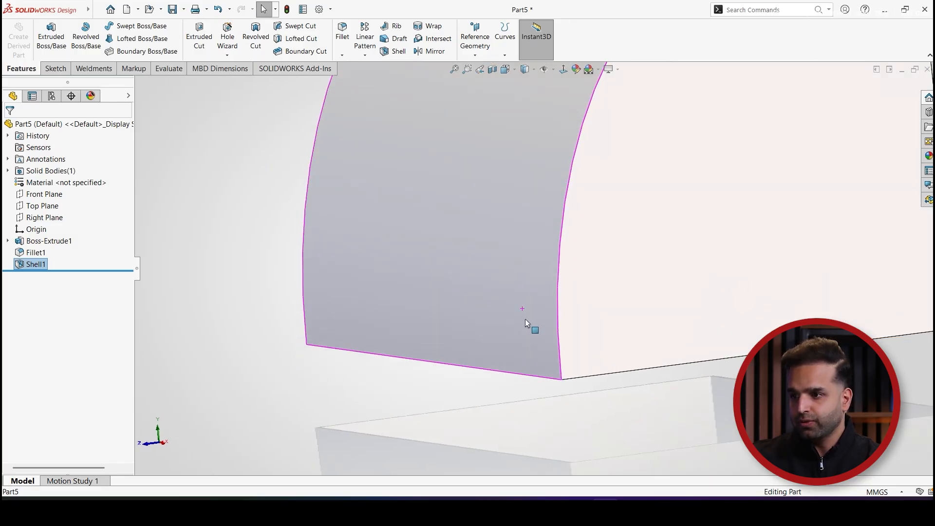
- Create a reference plane offset 600 mm from the Front Plane, in front of the curved face
{"action": "left_click", "coordinate": [474, 47]}
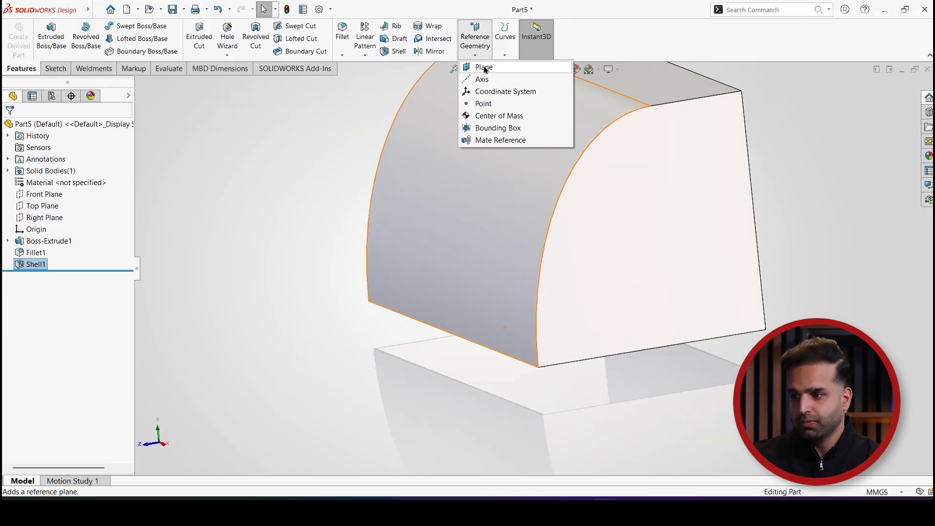
{"action": "left_click", "coordinate": [475, 67]}
{"action": "left_click", "coordinate": [139, 84]}
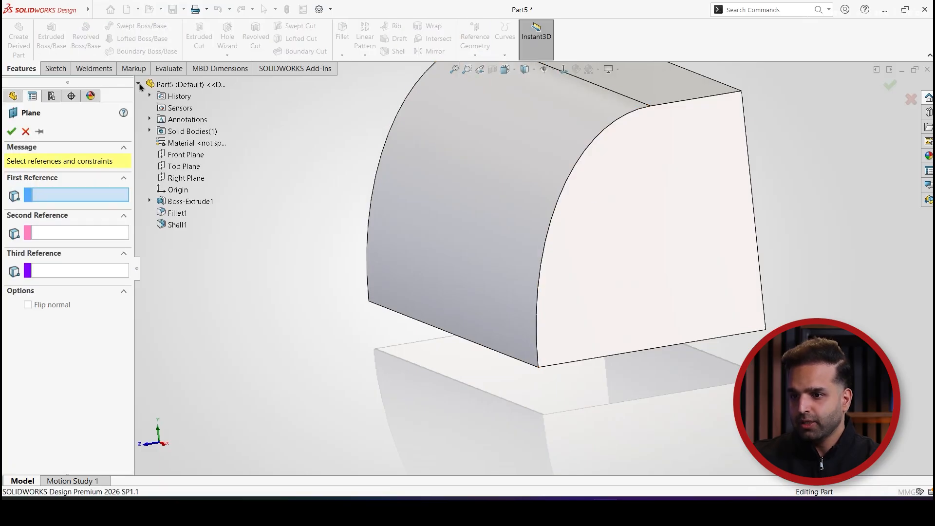
{"action": "left_click", "coordinate": [184, 155]}
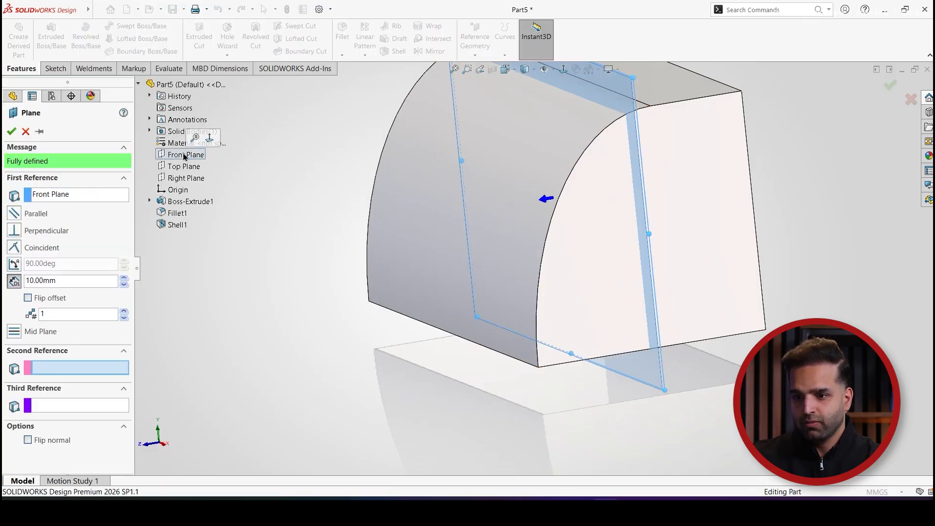
{"action": "double_click", "coordinate": [78, 281]}
{"action": "type", "text": "600"}
{"action": "key", "text": "Return"}
{"action": "middle_click_drag", "start_coordinate": [409, 335], "coordinate": [393, 315]}
{"action": "left_click", "coordinate": [11, 131]}
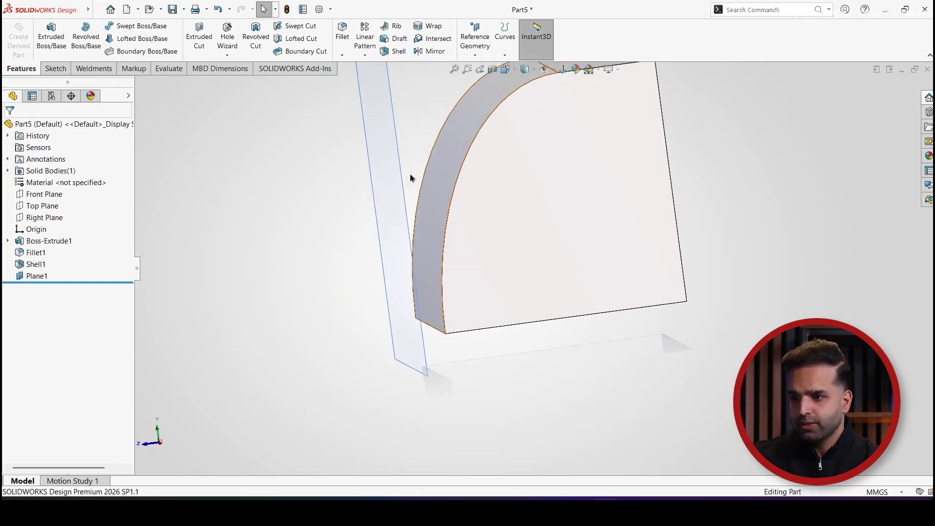
- Start a sketch on the offset plane and draw two collinear horizontal centerlines, about 161 mm and 200 mm long, near the body's lower edge
{"action": "left_click", "coordinate": [54, 69]}
{"action": "left_click", "coordinate": [17, 34]}
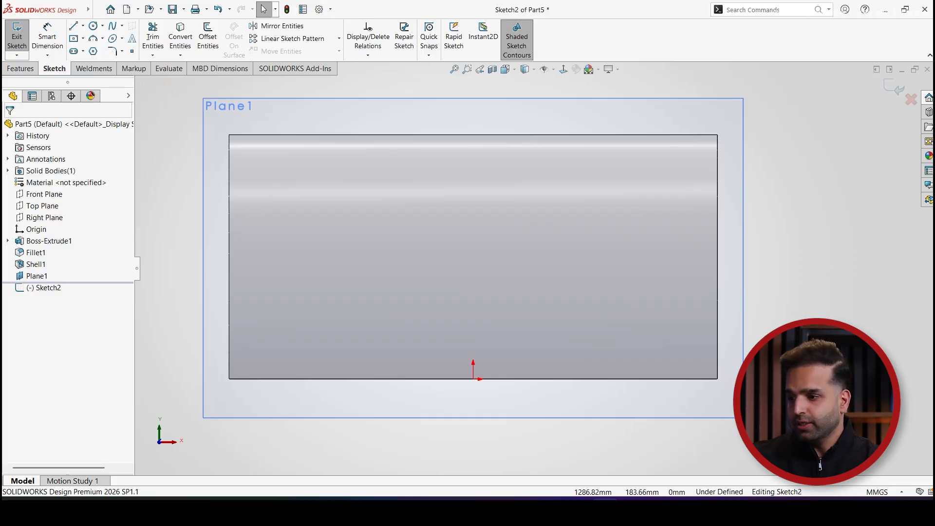
{"action": "left_click", "coordinate": [83, 26]}
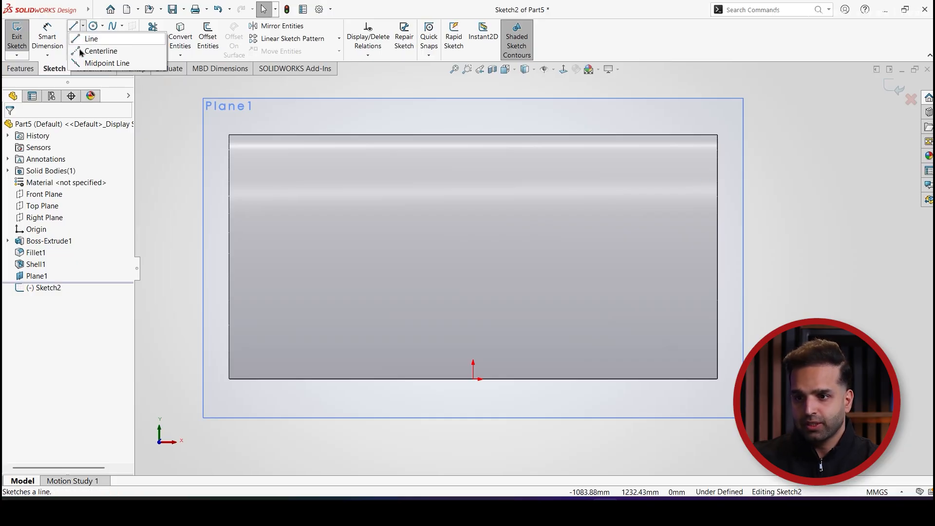
{"action": "left_click", "coordinate": [83, 50]}
{"action": "scroll", "coordinate": [672, 358], "scroll_direction": "down", "scroll_amount": 5}
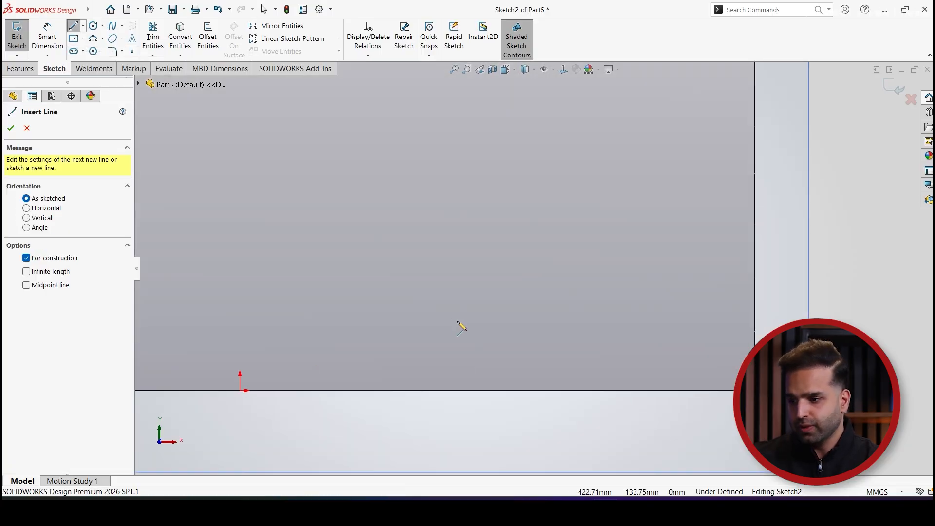
{"action": "left_click", "coordinate": [458, 321]}
{"action": "left_click", "coordinate": [541, 321]}
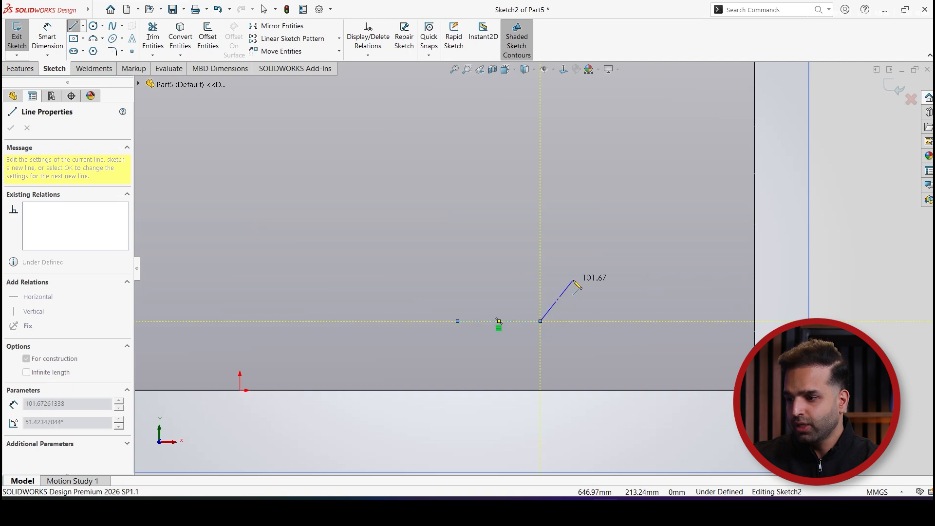
{"action": "left_click", "coordinate": [603, 321]}
{"action": "left_click", "coordinate": [706, 321]}
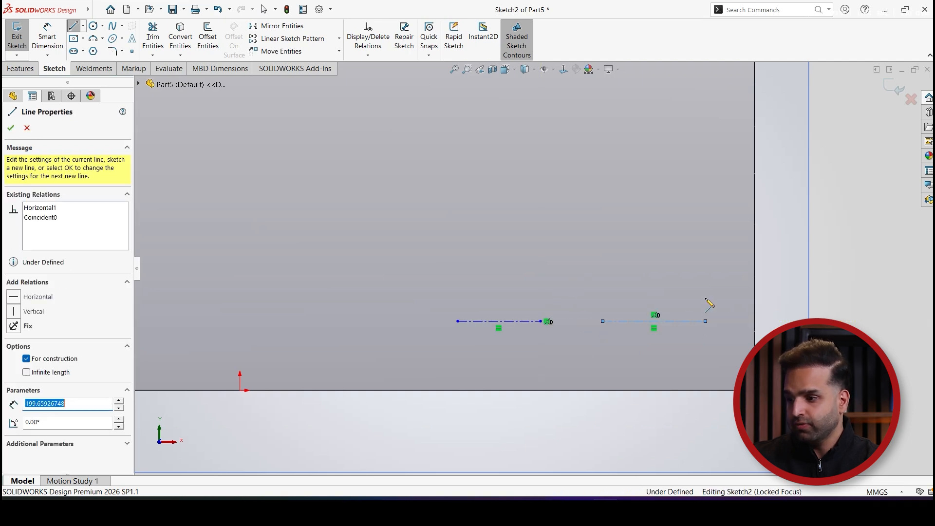
{"action": "key", "text": "Escape"}
{"action": "key", "text": "Escape"}
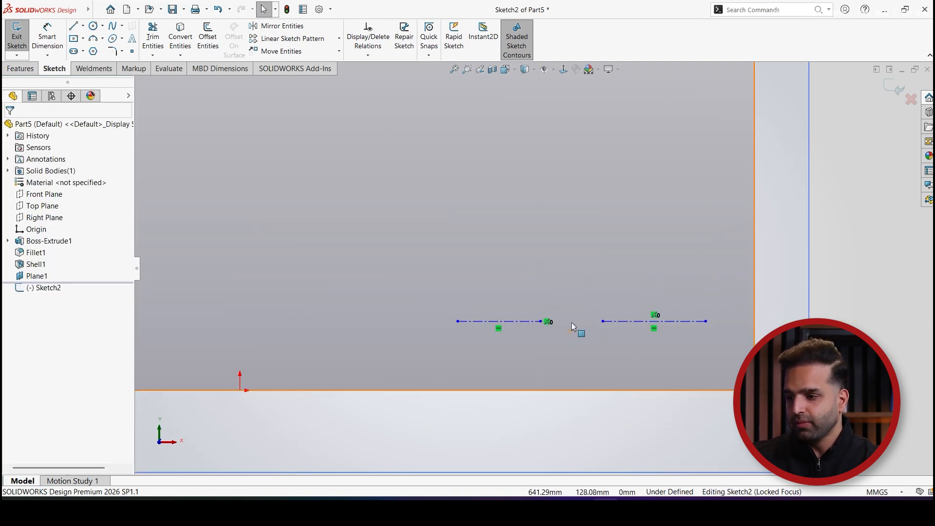
- Add sketch text with the person's name along the shorter centerline, nearer the origin
{"action": "scroll", "coordinate": [540, 267], "scroll_direction": "up", "scroll_amount": 4}
{"action": "scroll", "coordinate": [559, 234], "scroll_direction": "down", "scroll_amount": 3}
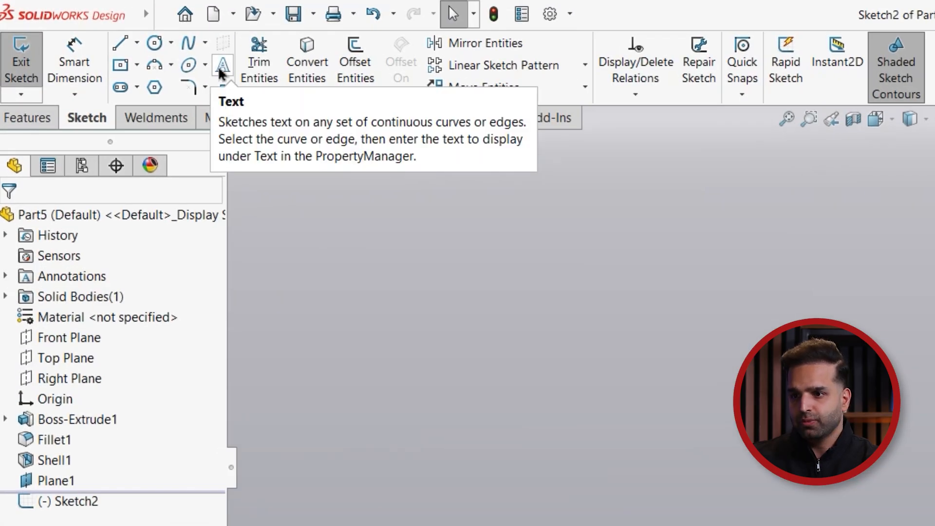
{"action": "left_click", "coordinate": [220, 67]}
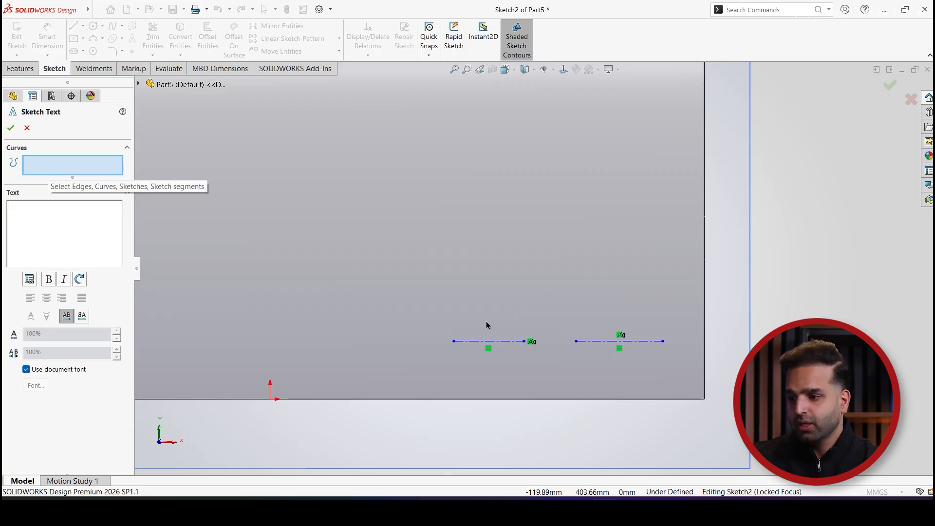
{"action": "left_click", "coordinate": [489, 342]}
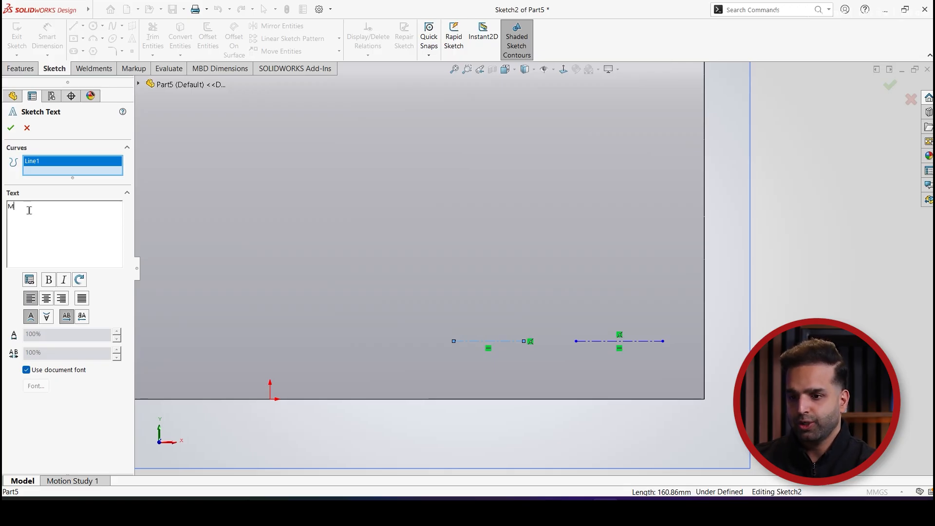
{"action": "scroll", "coordinate": [440, 379], "scroll_direction": "down", "scroll_amount": 6}
{"action": "scroll", "coordinate": [468, 242], "scroll_direction": "up", "scroll_amount": 5}
{"action": "scroll", "coordinate": [501, 271], "scroll_direction": "down", "scroll_amount": 10}
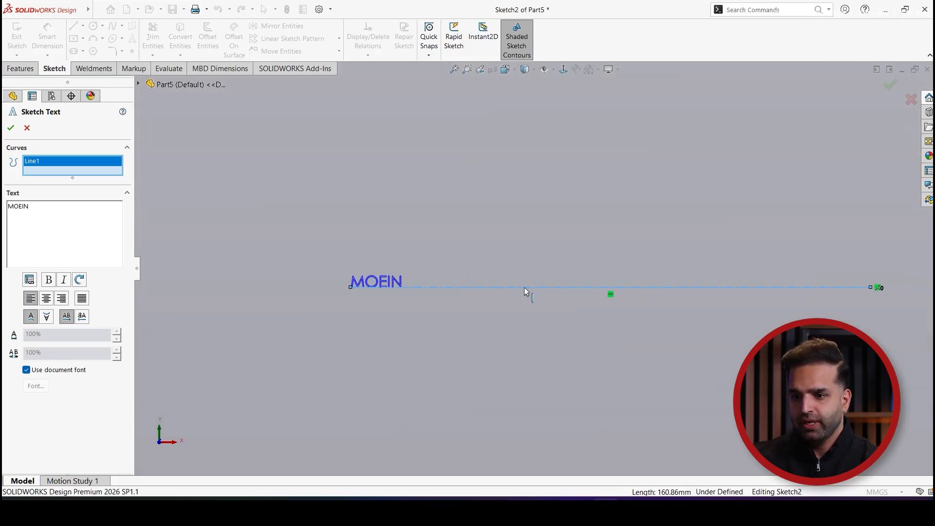
{"action": "scroll", "coordinate": [526, 291], "scroll_direction": "down", "scroll_amount": 2}
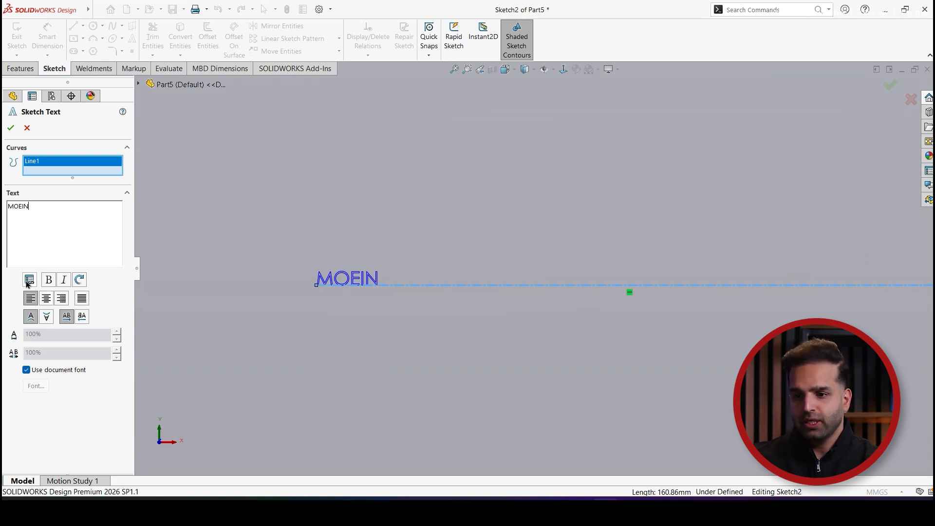
- Try appending the linked SW-File Name property to the sketch text, and remove the link again
{"action": "left_click", "coordinate": [29, 281]}
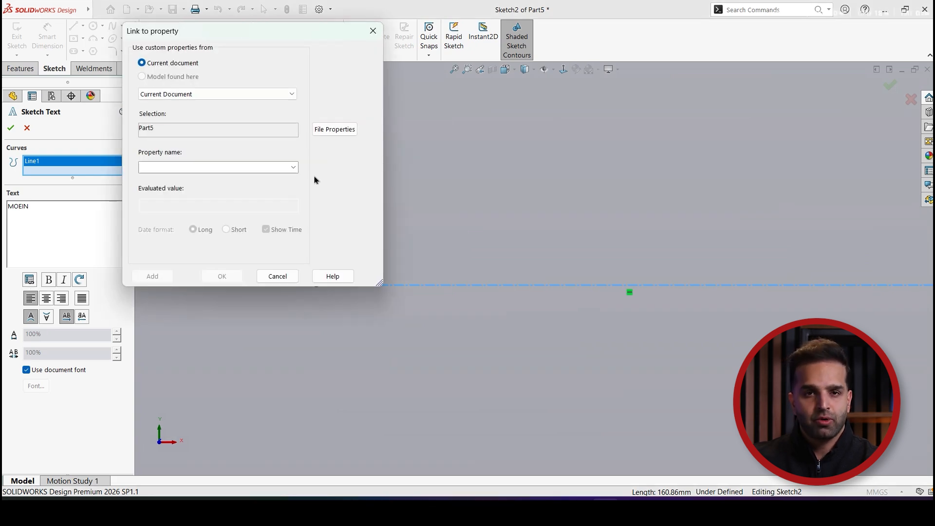
{"action": "left_click", "coordinate": [293, 167]}
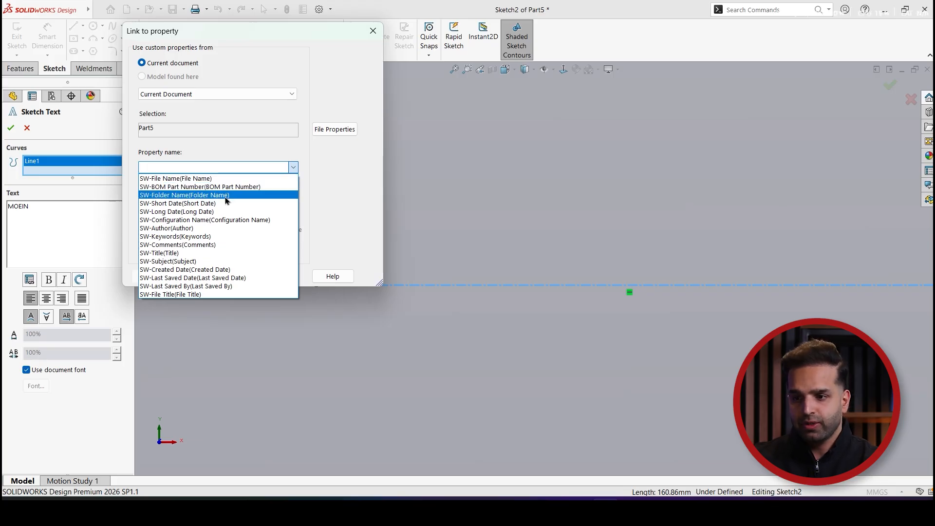
{"action": "left_click", "coordinate": [198, 180]}
{"action": "left_click", "coordinate": [236, 276]}
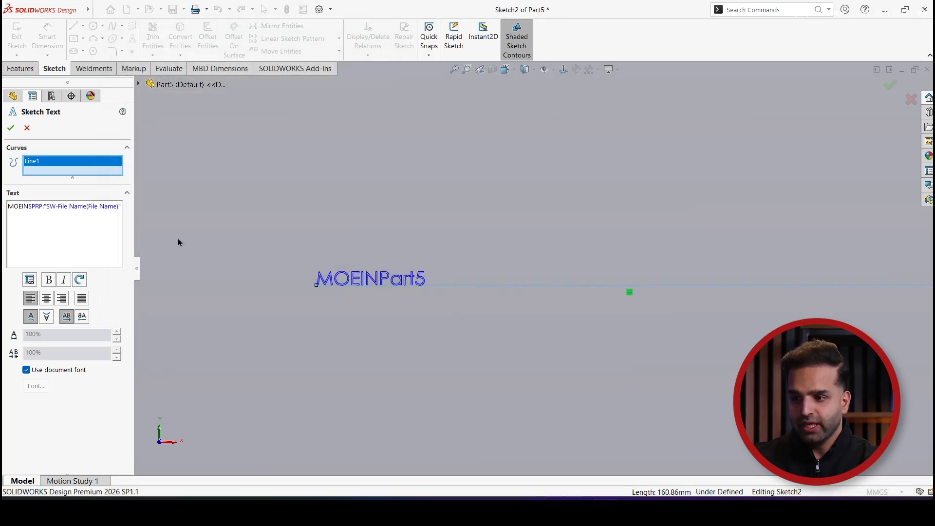
{"action": "scroll", "coordinate": [396, 280], "scroll_direction": "down", "scroll_amount": 4}
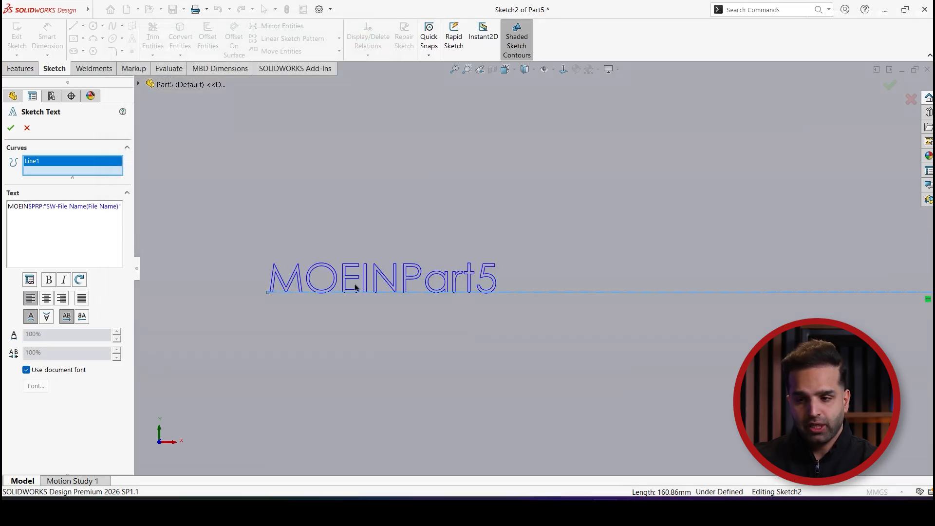
{"action": "left_click_drag", "start_coordinate": [30, 209], "coordinate": [125, 209]}
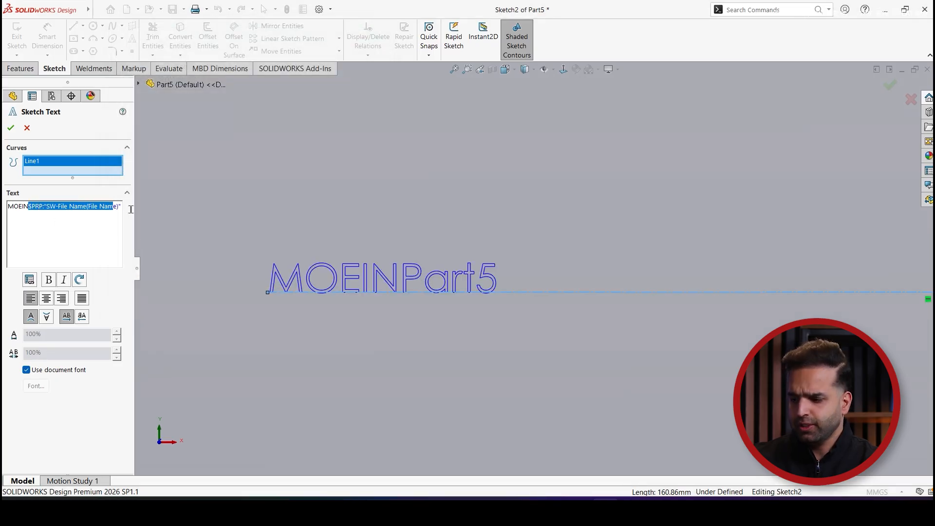
{"action": "key", "text": "Delete"}
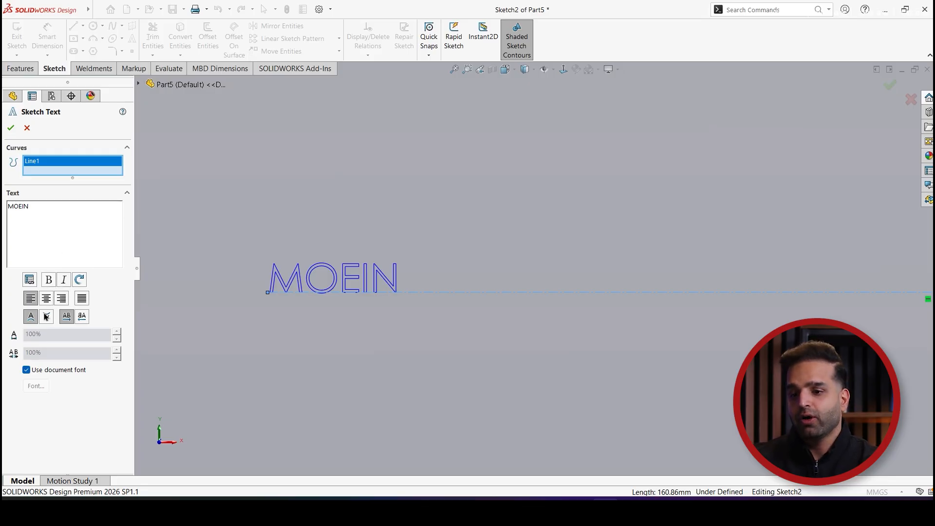
- Try flipping the sketch text vertically and horizontally, and restore its original upright, left-to-right orientation
{"action": "left_click", "coordinate": [46, 319]}
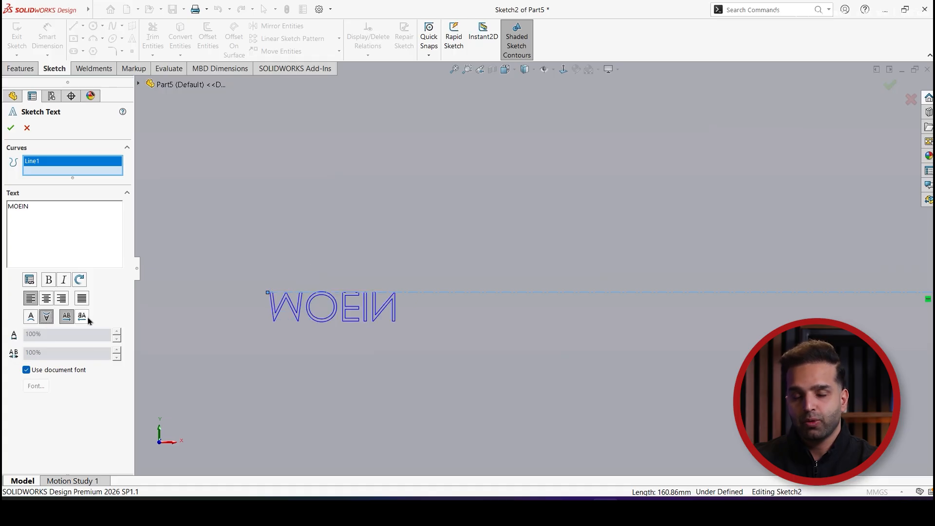
{"action": "left_click", "coordinate": [82, 320]}
{"action": "left_click", "coordinate": [67, 319]}
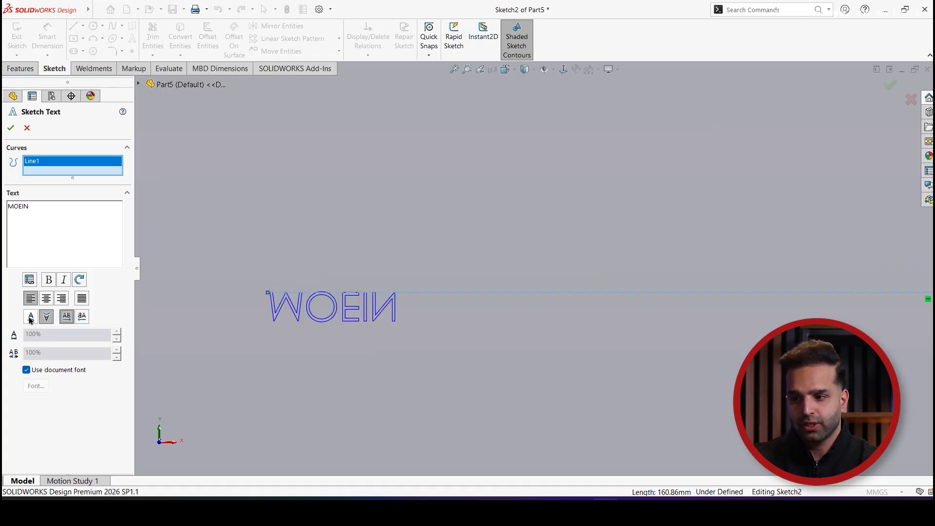
{"action": "left_click", "coordinate": [30, 319]}
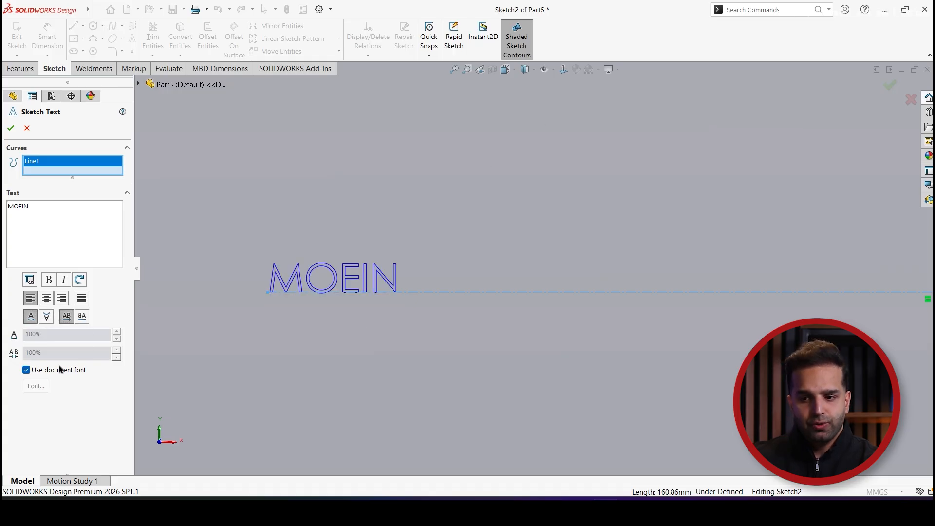
- Give the first name text its own font instead of the document font, enlarge its height, and accept the text
{"action": "left_click", "coordinate": [27, 370]}
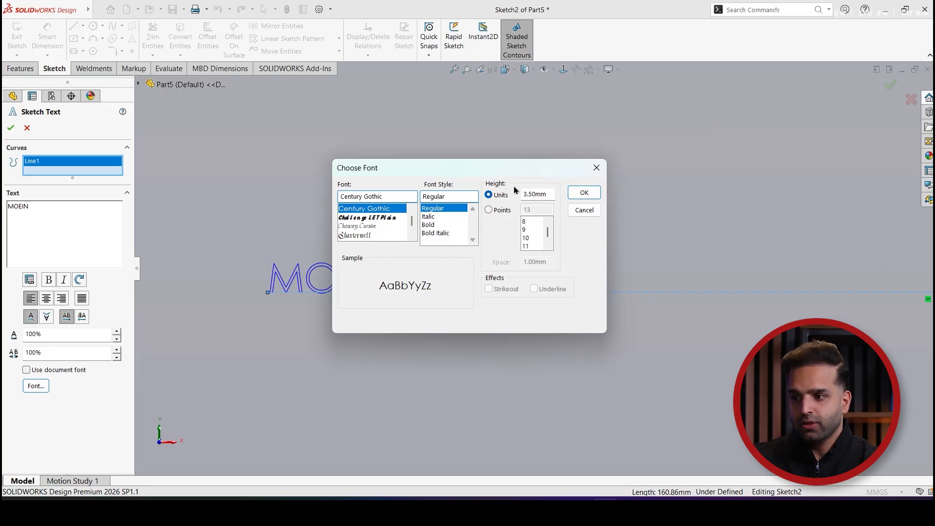
{"action": "left_click_drag", "start_coordinate": [549, 194], "coordinate": [508, 188]}
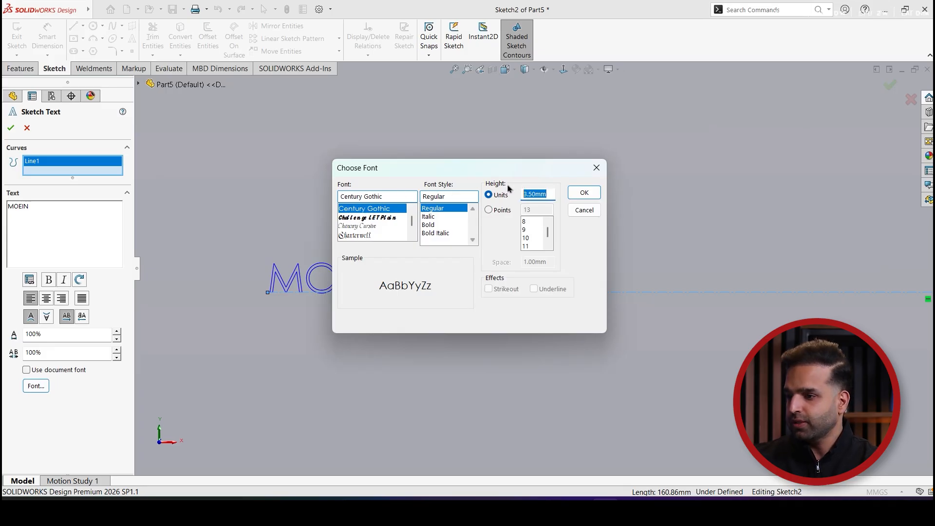
{"action": "left_click", "coordinate": [583, 195]}
{"action": "scroll", "coordinate": [615, 219], "scroll_direction": "up", "scroll_amount": 6}
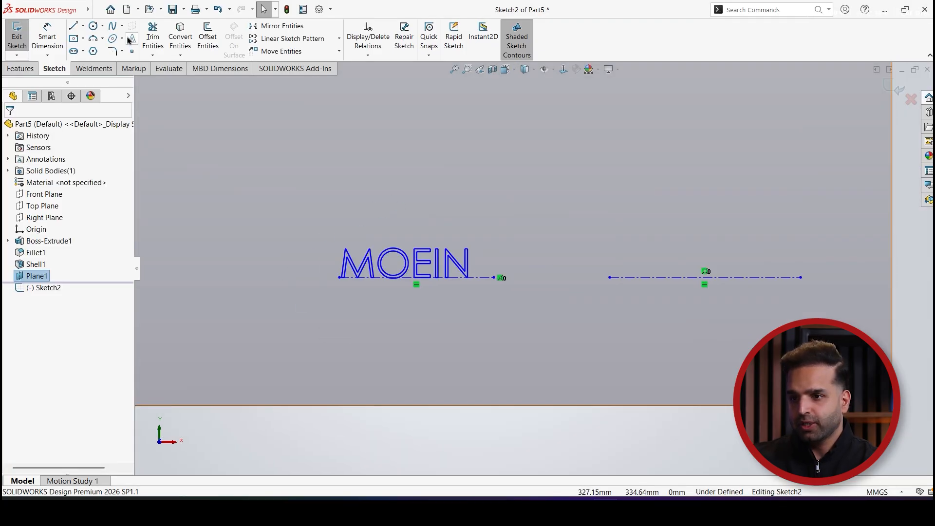
- Add the person's surname as sketch text along the longer centerline, with a custom font height matching the first text
{"action": "left_click", "coordinate": [129, 39]}
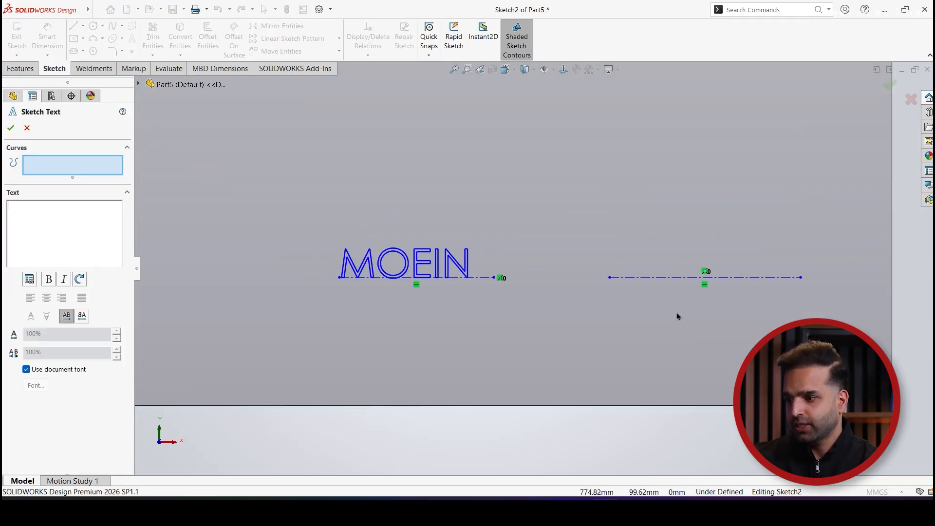
{"action": "left_click", "coordinate": [676, 277]}
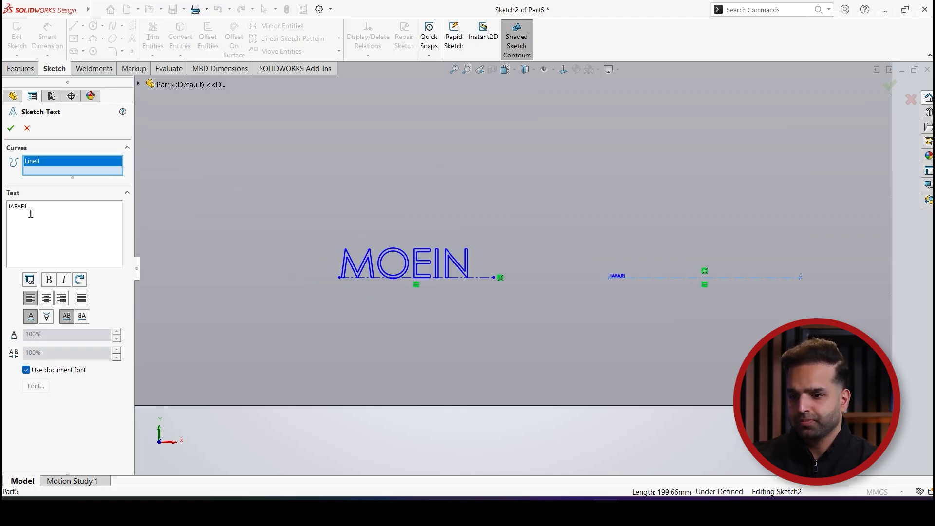
{"action": "left_click", "coordinate": [27, 370]}
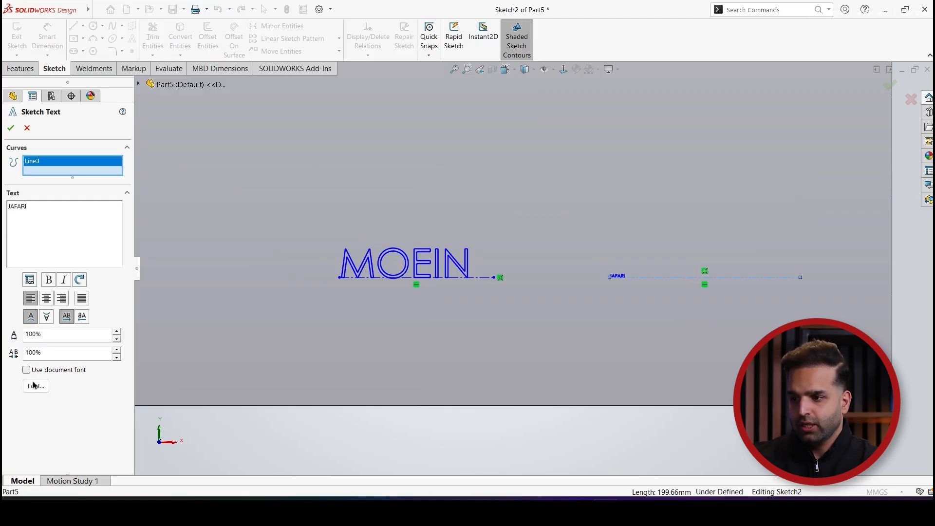
{"action": "left_click", "coordinate": [36, 386]}
{"action": "type", "text": "6"}
{"action": "key", "text": "Return"}
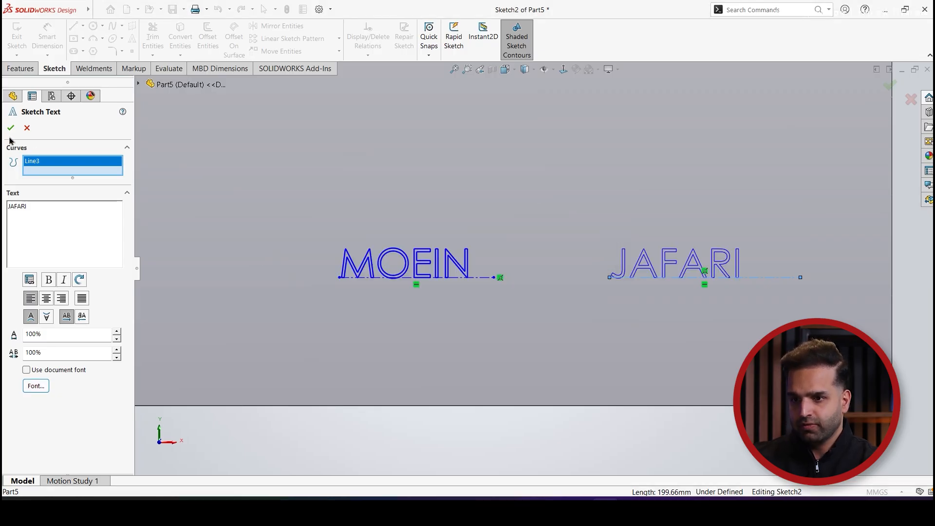
{"action": "left_click", "coordinate": [11, 127]}
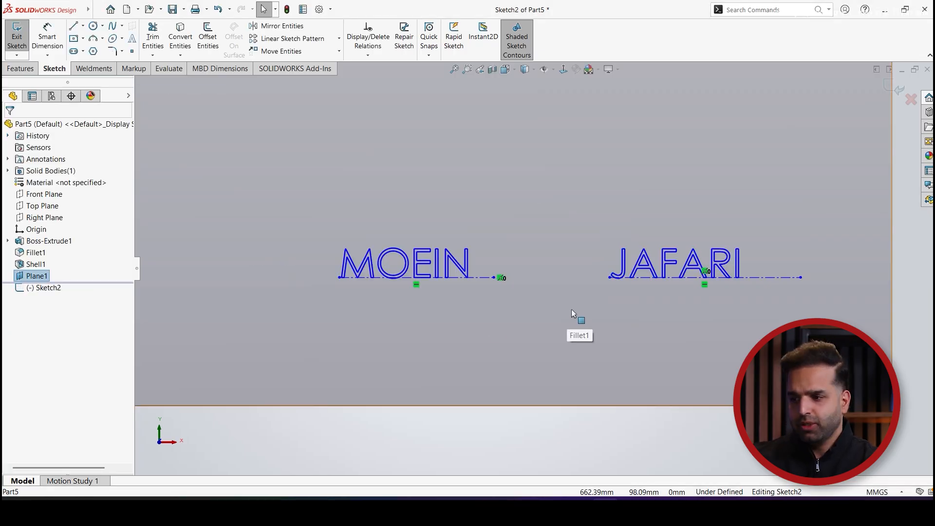
- Sketch a closed vertical bar between the two texts with a triangular point toward the first name, its upper slanted edge about 44 mm long
{"action": "scroll", "coordinate": [548, 253], "scroll_direction": "up", "scroll_amount": 1}
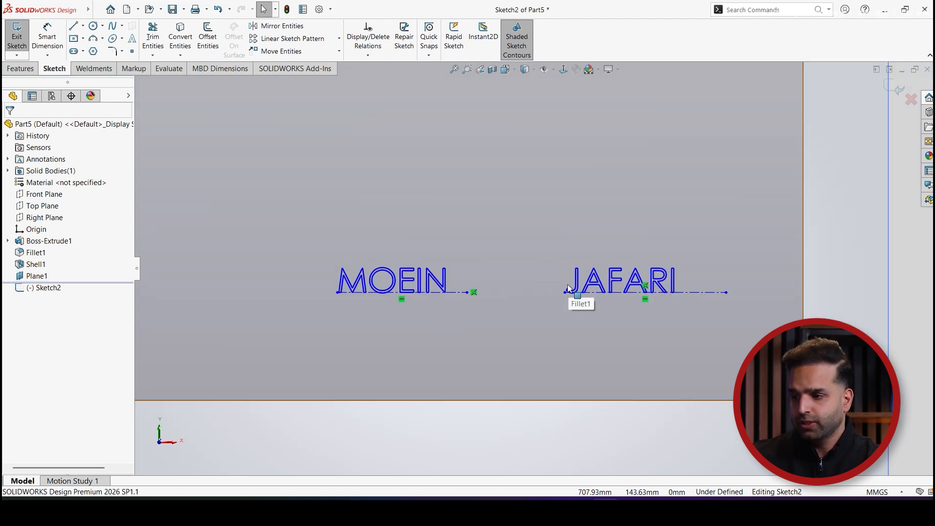
{"action": "scroll", "coordinate": [569, 289], "scroll_direction": "down", "scroll_amount": 3}
{"action": "key", "text": "l"}
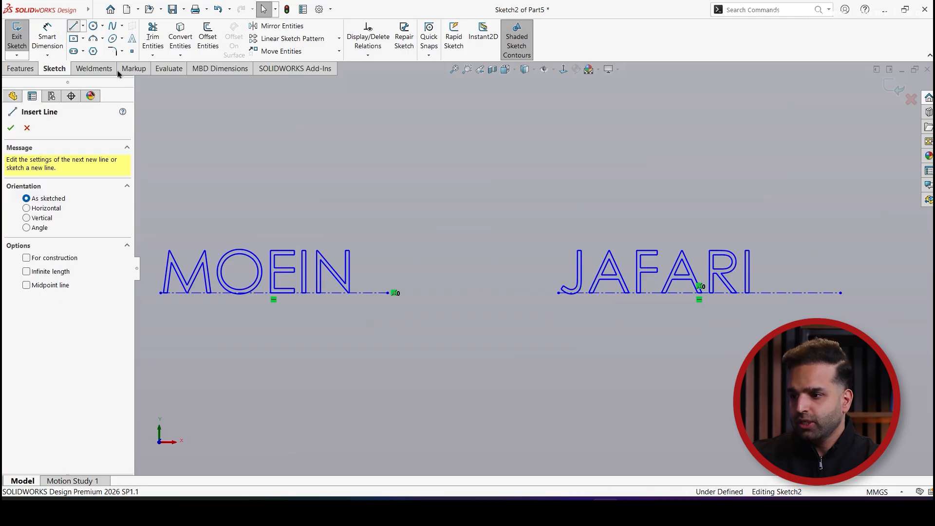
{"action": "left_click", "coordinate": [499, 201]}
{"action": "left_click", "coordinate": [499, 361]}
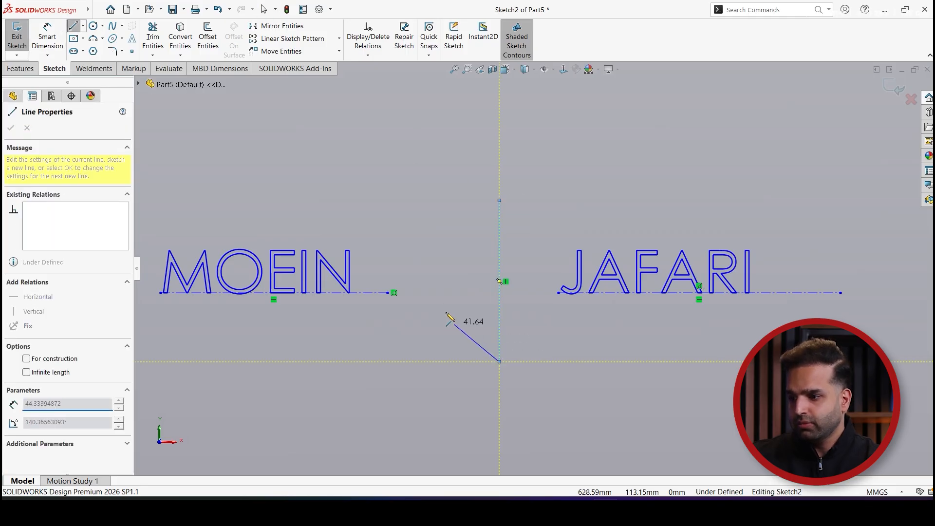
{"action": "left_click", "coordinate": [465, 362]}
{"action": "left_click", "coordinate": [465, 310]}
{"action": "left_click", "coordinate": [410, 269]}
{"action": "left_click", "coordinate": [465, 238]}
{"action": "left_click", "coordinate": [465, 200]}
{"action": "left_click", "coordinate": [499, 201]}
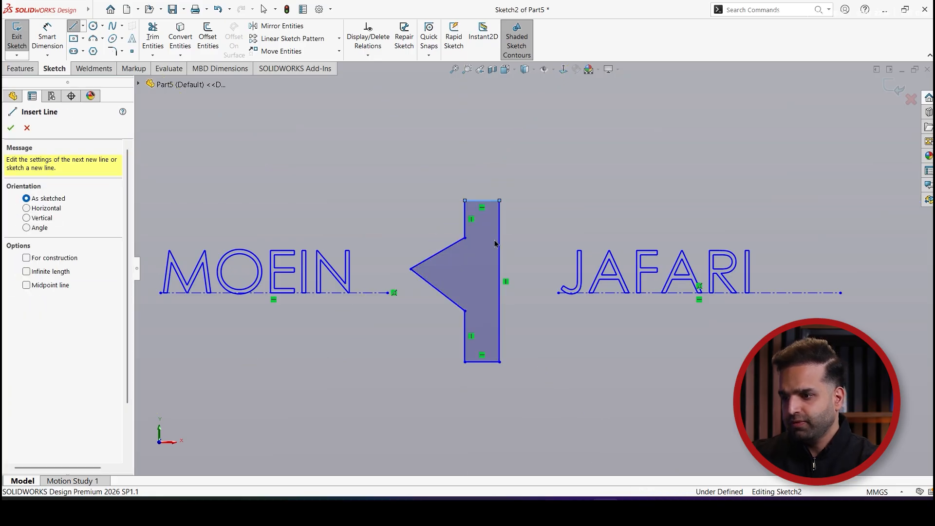
{"action": "key", "text": "Escape"}
- Make the profile's two slanted edges equal, and its two short vertical edges equal and collinear
{"action": "left_click_drag", "start_coordinate": [516, 154], "coordinate": [402, 391]}
{"action": "left_click", "coordinate": [419, 264]}
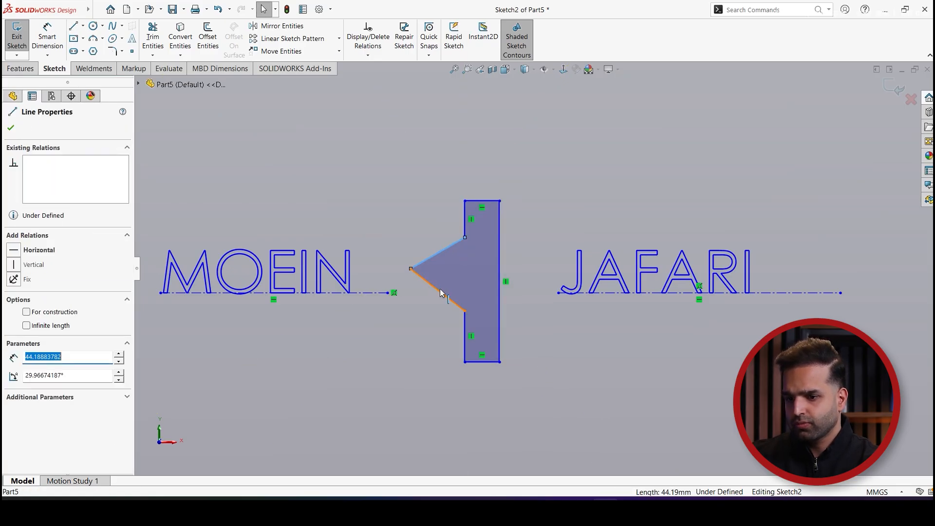
{"action": "left_click", "coordinate": [440, 291], "text": "ctrl"}
{"action": "left_click", "coordinate": [13, 374]}
{"action": "left_click", "coordinate": [467, 219]}
{"action": "left_click", "coordinate": [464, 335], "text": "ctrl"}
{"action": "left_click", "coordinate": [13, 373]}
{"action": "left_click", "coordinate": [13, 330]}
- Draw a horizontal centerline from the triangle's tip to the long vertical edge and make the slanted edges symmetric about it
{"action": "left_click", "coordinate": [83, 26]}
{"action": "left_click", "coordinate": [100, 51]}
{"action": "left_click", "coordinate": [411, 269]}
{"action": "left_click", "coordinate": [504, 268]}
{"action": "key", "text": "Escape"}
{"action": "left_click", "coordinate": [455, 269]}
{"action": "left_click", "coordinate": [440, 285], "text": "ctrl"}
{"action": "left_click", "coordinate": [440, 252], "text": "ctrl"}
{"action": "left_click", "coordinate": [13, 383]}
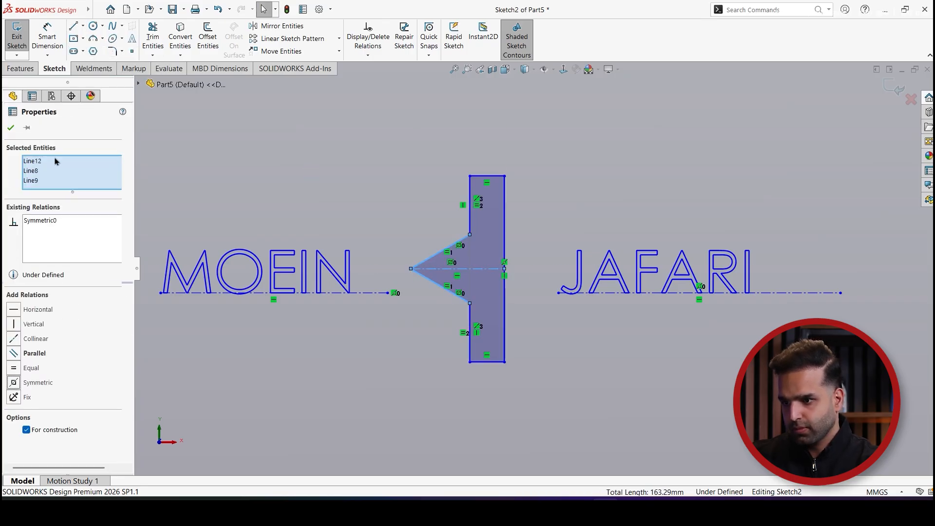
- Dimension the profile's overall width from tip to long edge as 65 mm and the bar's width as 15 mm
{"action": "left_click", "coordinate": [47, 36]}
{"action": "left_click", "coordinate": [411, 268]}
{"action": "left_click", "coordinate": [505, 210]}
{"action": "left_click", "coordinate": [445, 101]}
{"action": "type", "text": "65"}
{"action": "key", "text": "Return"}
{"action": "left_click", "coordinate": [487, 176]}
{"action": "left_click", "coordinate": [473, 142]}
{"action": "type", "text": "15"}
- Dimension the bar's long vertical edge as 130 mm and its lower short vertical edge as 40 mm
{"action": "left_click", "coordinate": [502, 285]}
{"action": "left_click", "coordinate": [532, 249]}
{"action": "type", "text": "130"}
{"action": "key", "text": "Return"}
{"action": "left_click", "coordinate": [482, 317]}
{"action": "left_click", "coordinate": [447, 334]}
{"action": "type", "text": "40"}
{"action": "key", "text": "Return"}
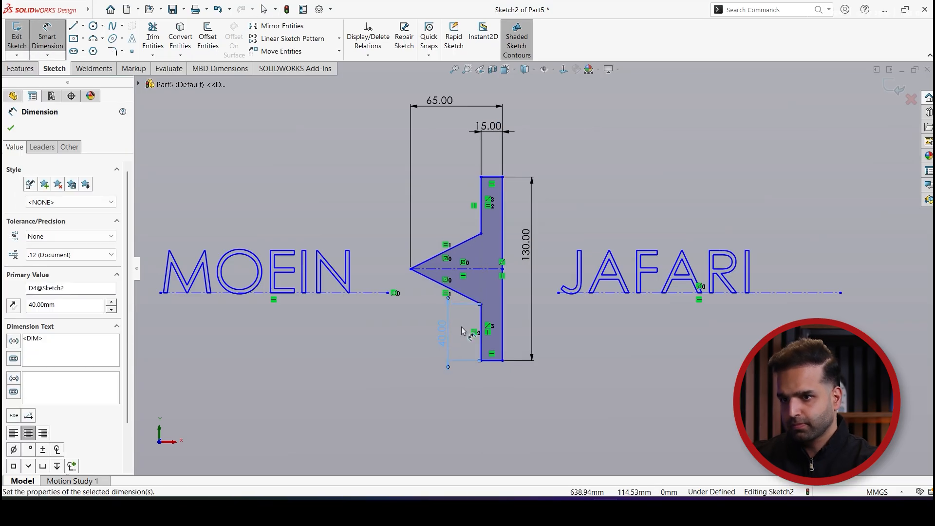
- Round the triangle's tip with a 5 mm radius sketch fillet and exit the sketch
{"action": "right_click_drag", "start_coordinate": [446, 344], "coordinate": [405, 294]}
{"action": "left_click", "coordinate": [411, 268]}
{"action": "left_click", "coordinate": [492, 267]}
{"action": "key", "text": "Return"}
{"action": "key", "text": "Escape"}
{"action": "double_click", "coordinate": [414, 263]}
{"action": "type", "text": "5"}
{"action": "key", "text": "Return"}
{"action": "left_click", "coordinate": [580, 343]}
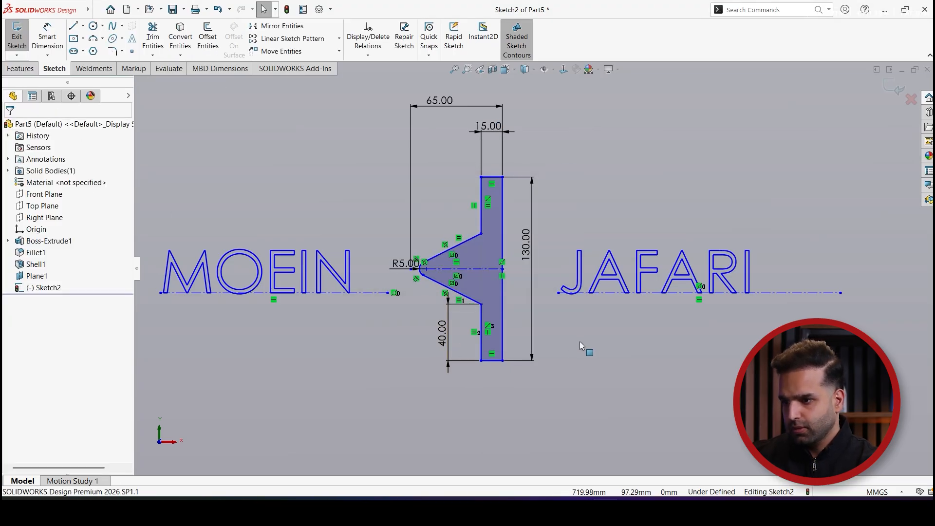
{"action": "left_click", "coordinate": [17, 36]}
- Wrap the text and profile sketch onto the curved front face as a 2 mm thick Emboss, using the Spline Surface method
{"action": "middle_click_drag", "start_coordinate": [339, 151], "coordinate": [574, 259]}
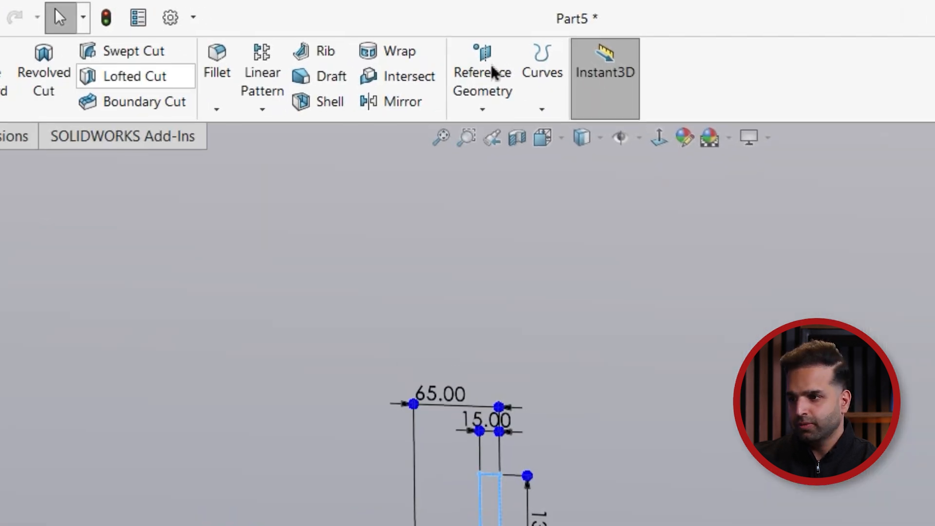
{"action": "left_click", "coordinate": [385, 51]}
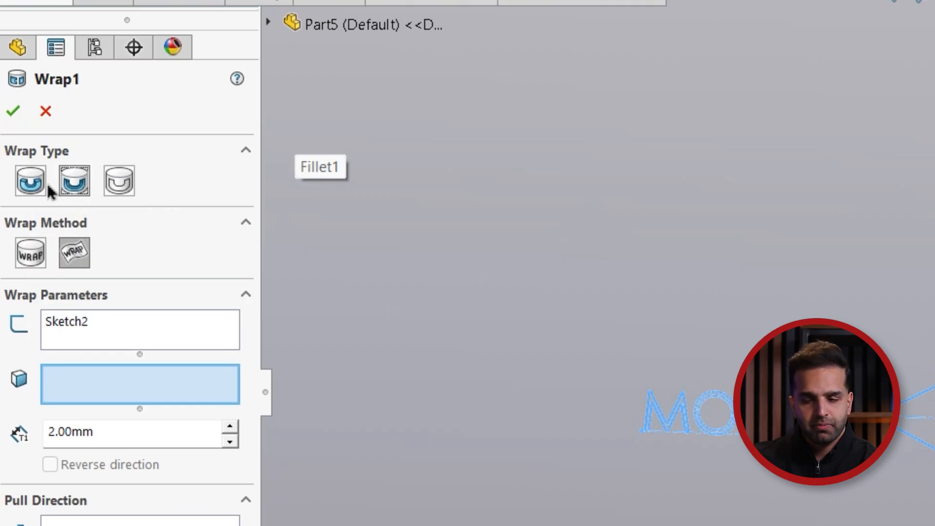
{"action": "left_click", "coordinate": [32, 184]}
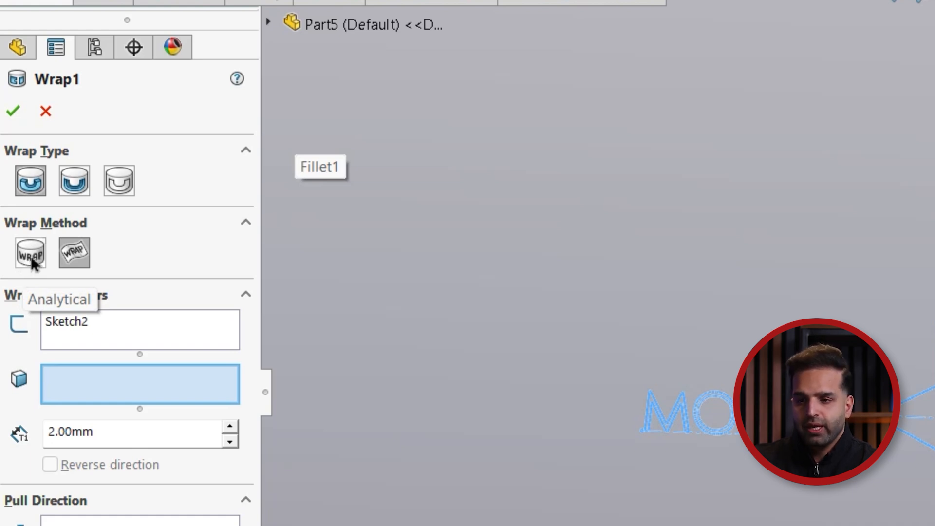
{"action": "left_click", "coordinate": [77, 251]}
{"action": "left_click", "coordinate": [102, 336]}
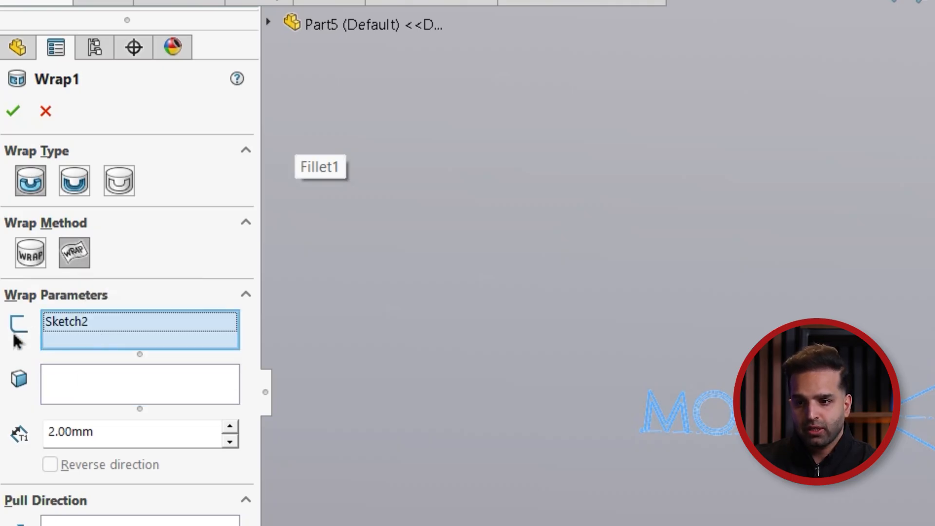
{"action": "left_click", "coordinate": [100, 383]}
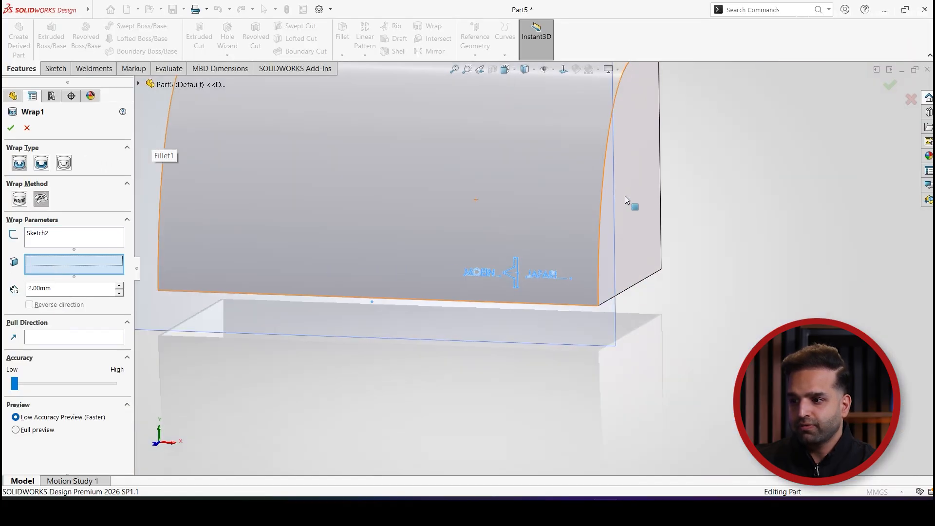
{"action": "middle_click_drag", "start_coordinate": [626, 198], "coordinate": [493, 259]}
{"action": "left_click", "coordinate": [472, 287]}
{"action": "scroll", "coordinate": [428, 385], "scroll_direction": "down", "scroll_amount": 5}
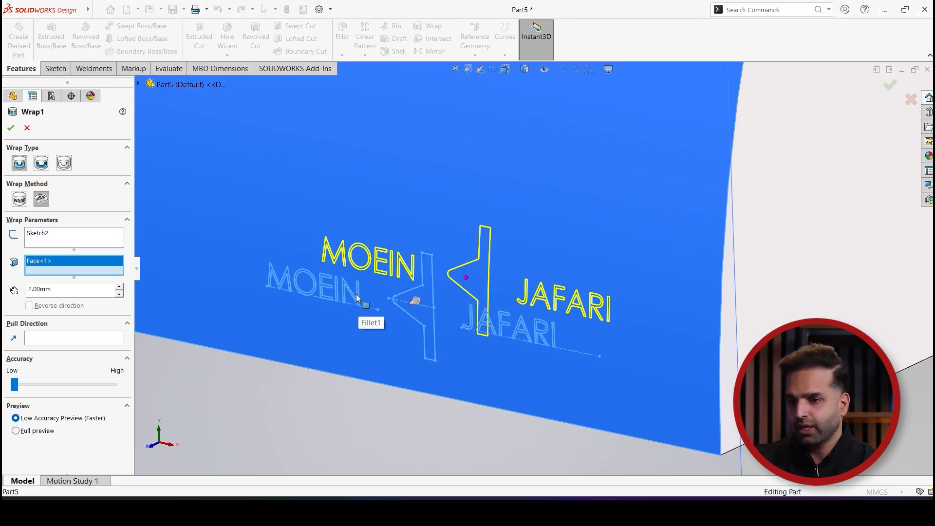
{"action": "left_click", "coordinate": [11, 129]}
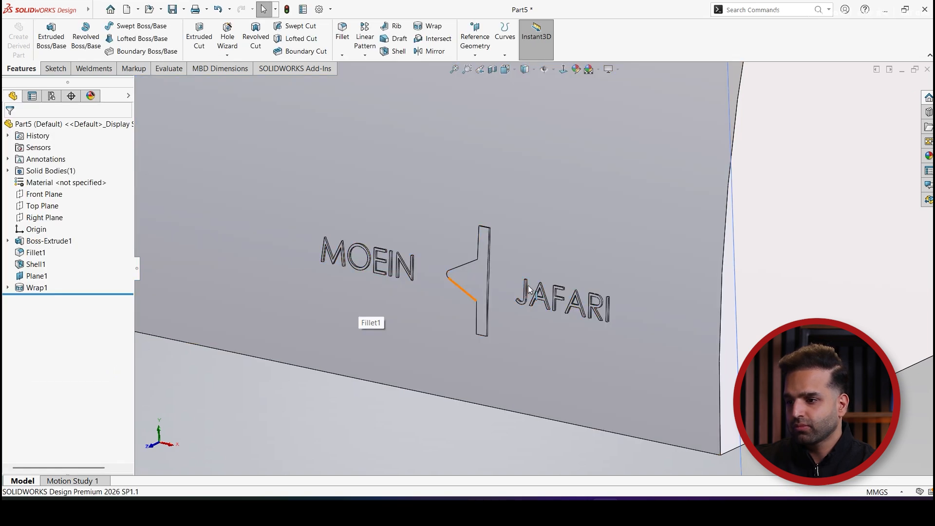
- Edit the wrap feature on the curved face and set its emboss thickness to 0.5 mm
{"action": "scroll", "coordinate": [522, 287], "scroll_direction": "down", "scroll_amount": 2}
{"action": "middle_click_drag", "start_coordinate": [522, 288], "coordinate": [562, 299]}
{"action": "scroll", "coordinate": [564, 302], "scroll_direction": "down", "scroll_amount": 10}
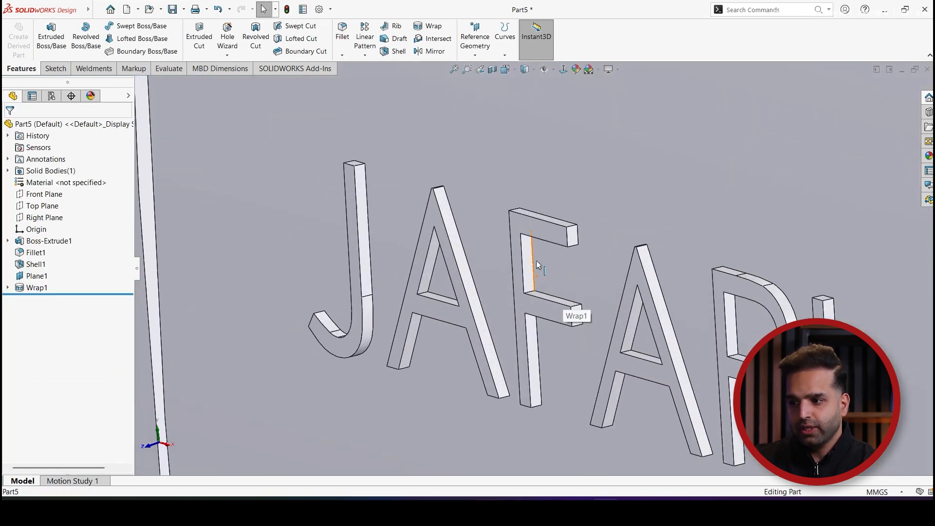
{"action": "left_click", "coordinate": [33, 288]}
{"action": "left_click", "coordinate": [31, 258]}
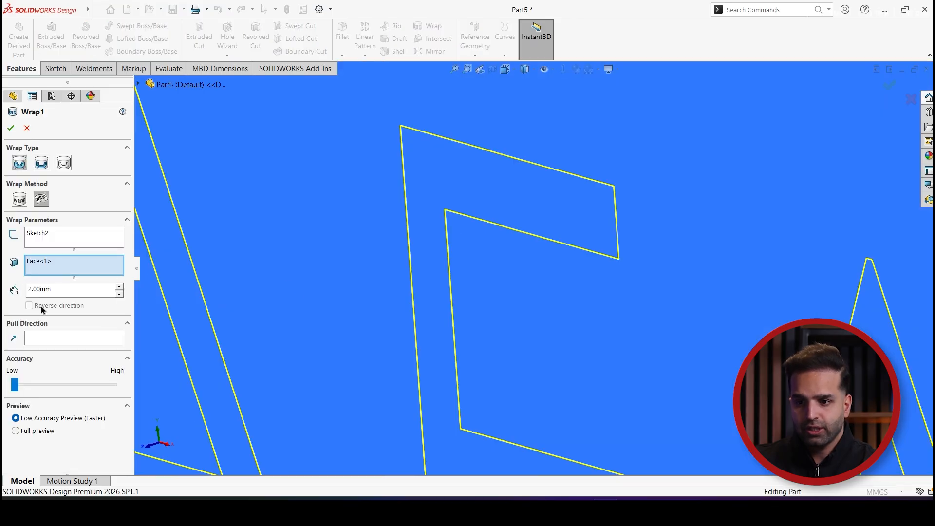
{"action": "double_click", "coordinate": [60, 288]}
{"action": "type", "text": "0.5"}
{"action": "key", "text": "Return"}
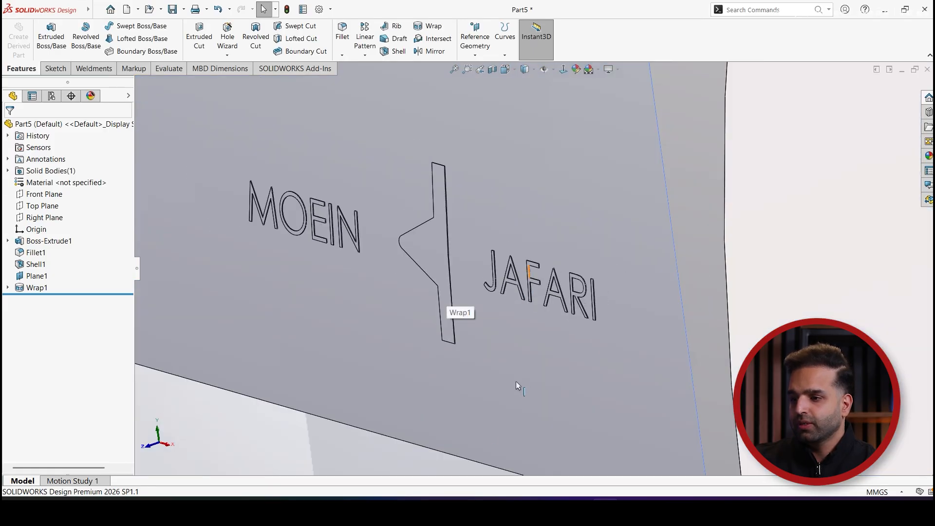
- Open the sketch belonging to the wrap feature on the curved face for editing
{"action": "scroll", "coordinate": [536, 331], "scroll_direction": "up", "scroll_amount": 5}
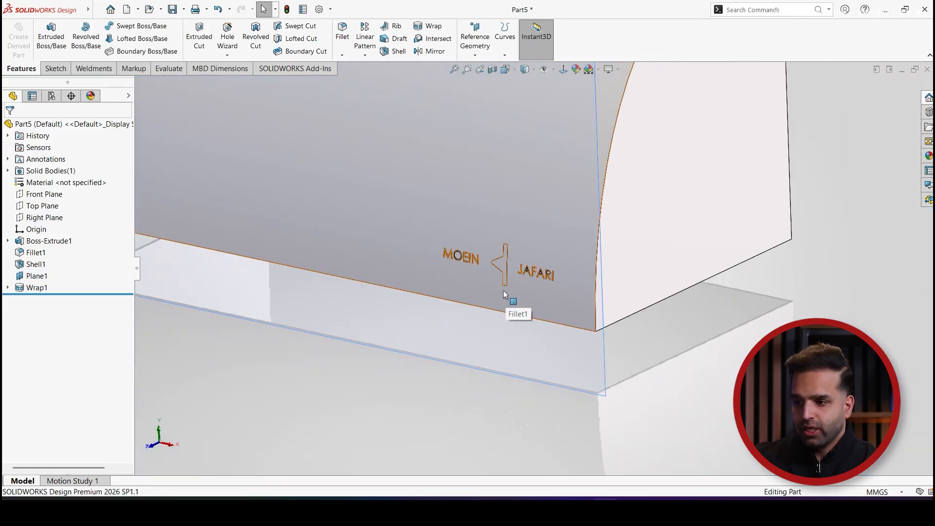
{"action": "scroll", "coordinate": [493, 285], "scroll_direction": "down", "scroll_amount": 10}
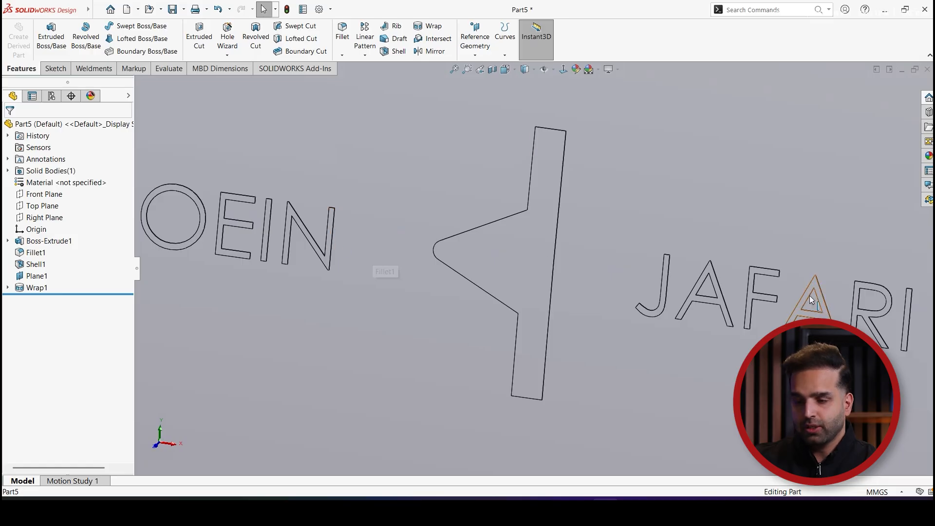
{"action": "left_click", "coordinate": [27, 287]}
{"action": "left_click", "coordinate": [8, 288]}
{"action": "left_click", "coordinate": [53, 299]}
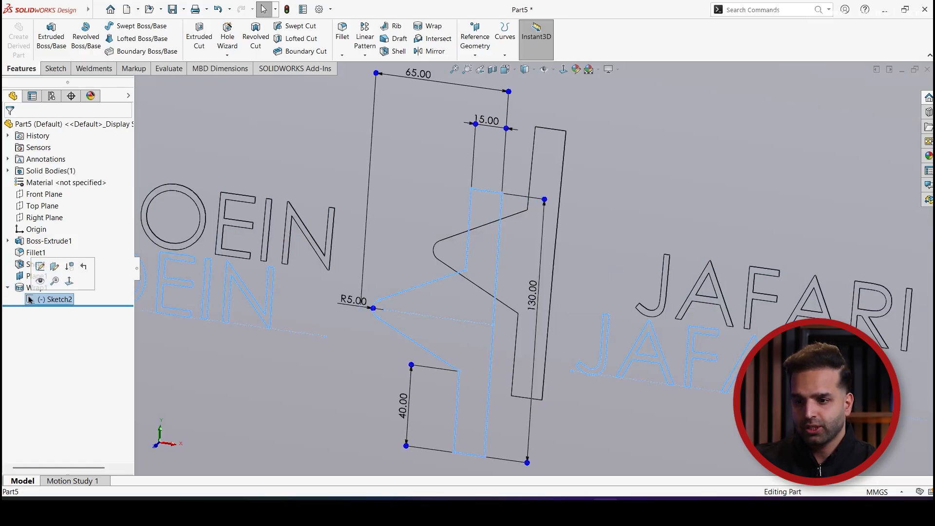
{"action": "left_click", "coordinate": [40, 267]}
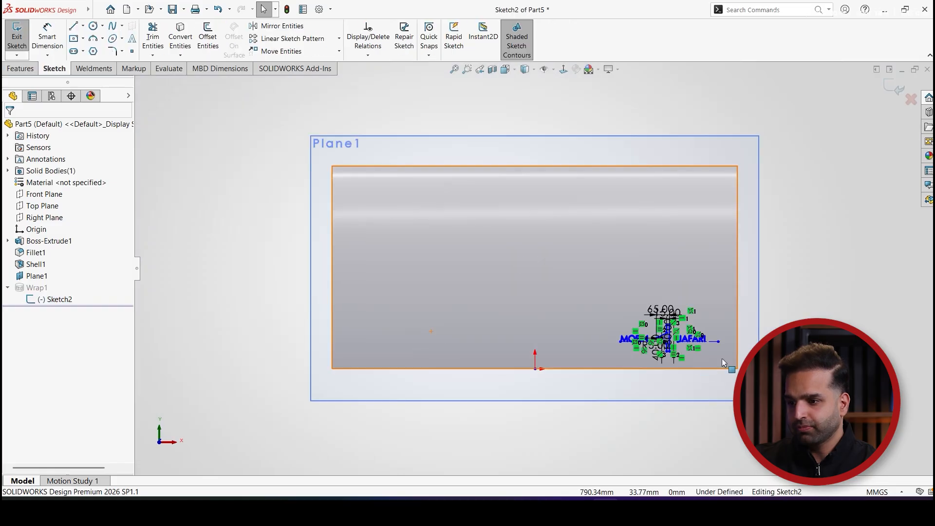
- Move the start point of the left text's baseline toward the pointed bar to tighten the gap
{"action": "scroll", "coordinate": [429, 282], "scroll_direction": "up", "scroll_amount": 3}
{"action": "scroll", "coordinate": [373, 261], "scroll_direction": "down", "scroll_amount": 4}
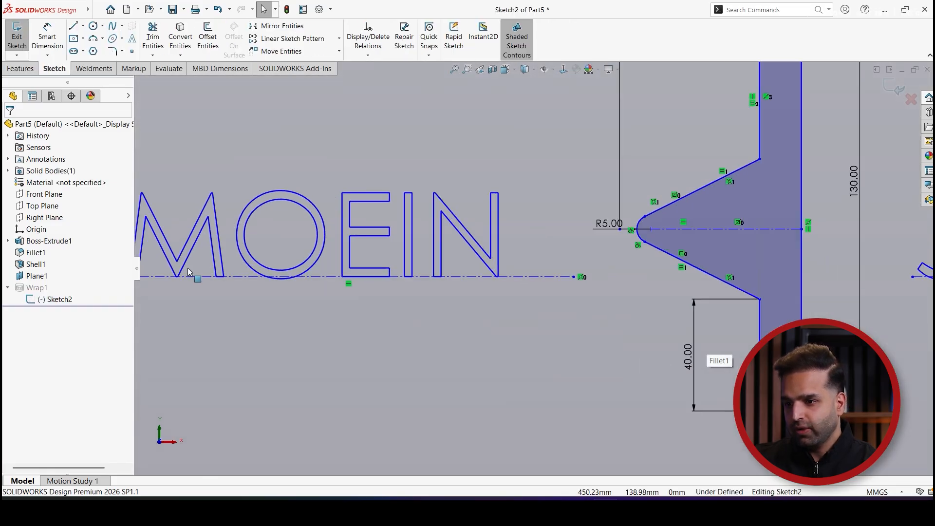
{"action": "scroll", "coordinate": [344, 265], "scroll_direction": "up", "scroll_amount": 2}
{"action": "scroll", "coordinate": [249, 265], "scroll_direction": "down", "scroll_amount": 3}
{"action": "left_click", "coordinate": [239, 285]}
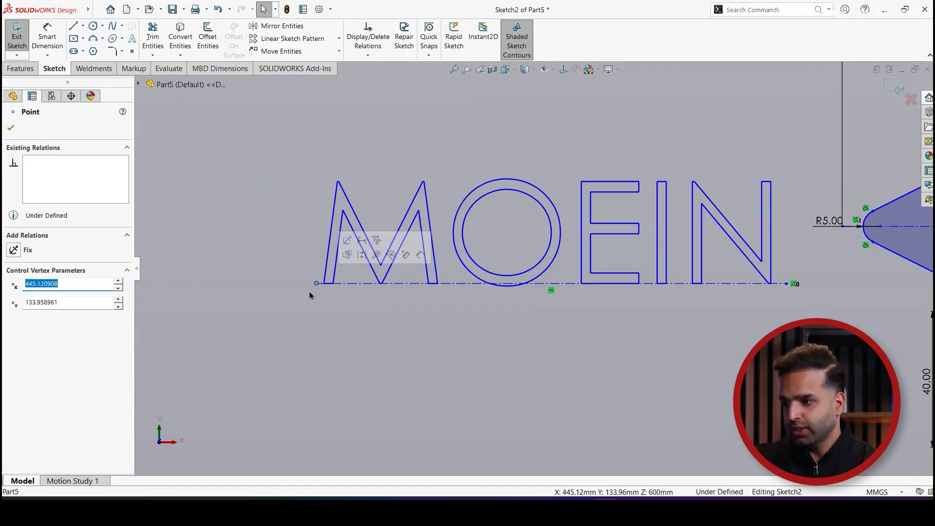
{"action": "scroll", "coordinate": [672, 246], "scroll_direction": "up", "scroll_amount": 3}
{"action": "scroll", "coordinate": [672, 245], "scroll_direction": "down", "scroll_amount": 2}
{"action": "scroll", "coordinate": [672, 245], "scroll_direction": "up", "scroll_amount": 2}
{"action": "scroll", "coordinate": [445, 287], "scroll_direction": "down", "scroll_amount": 3}
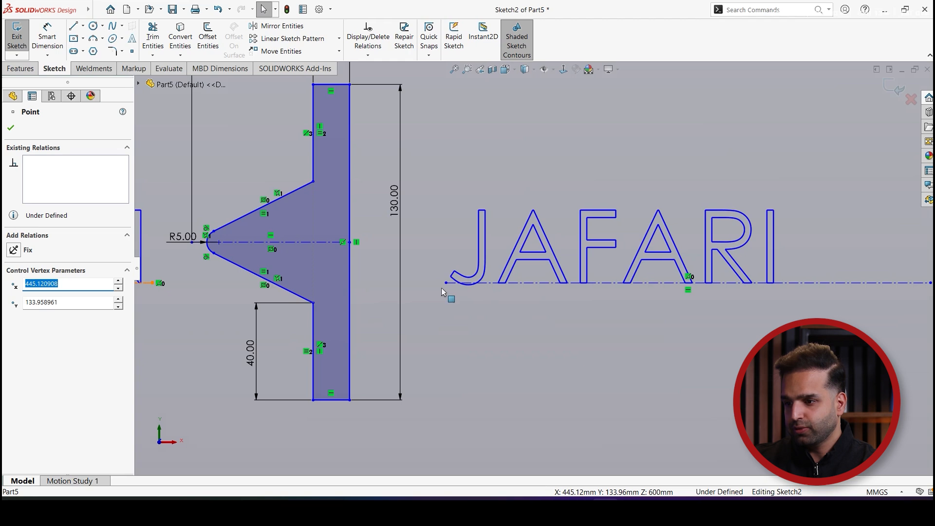
- Move the start point of the right text's baseline closer to the bar's long vertical edge
{"action": "left_click", "coordinate": [445, 282]}
{"action": "left_click_drag", "start_coordinate": [410, 286], "coordinate": [396, 281]}
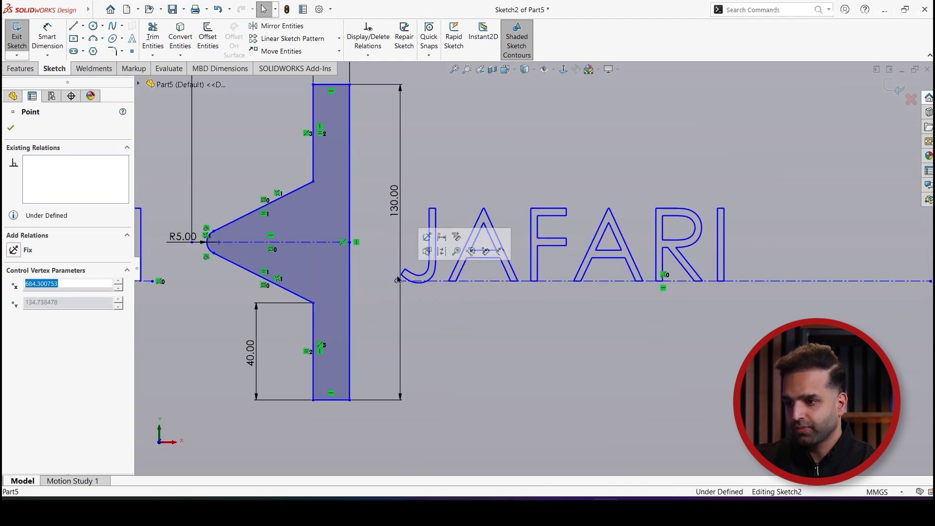
{"action": "scroll", "coordinate": [416, 317], "scroll_direction": "up", "scroll_amount": 6}
{"action": "left_click", "coordinate": [499, 394]}
{"action": "scroll", "coordinate": [516, 276], "scroll_direction": "down", "scroll_amount": 3}
{"action": "mouse_move", "coordinate": [517, 277]}
{"action": "middle_mouse_down"}
{"action": "mouse_move", "coordinate": [543, 281]}
{"action": "mouse_move", "coordinate": [537, 291]}
{"action": "middle_mouse_up"}
{"action": "scroll", "coordinate": [538, 293], "scroll_direction": "down", "scroll_amount": 2}
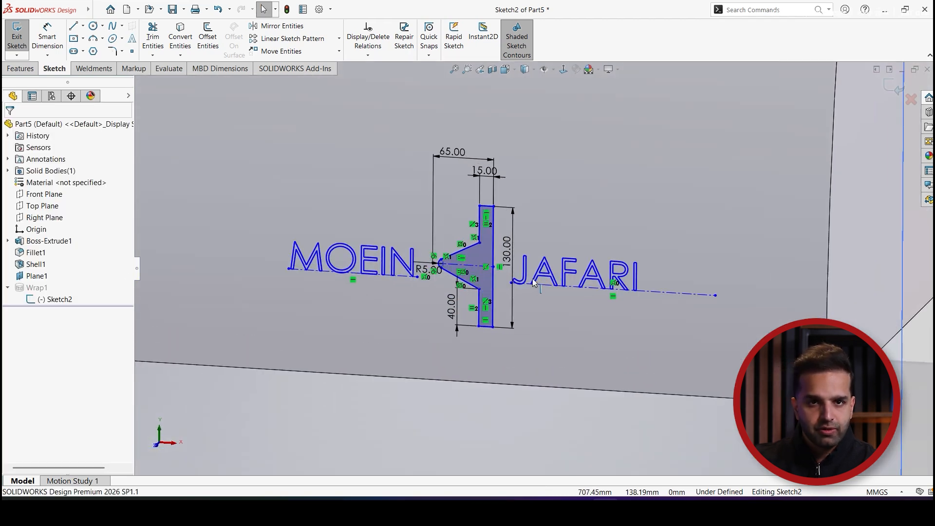
- Dimension the right text's baseline 100 mm above the block's lower edge
{"action": "left_click", "coordinate": [47, 37]}
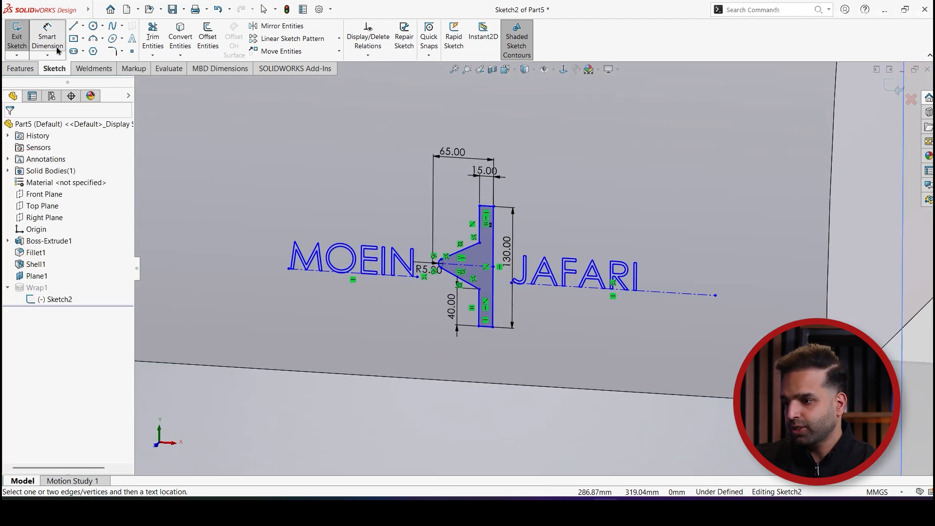
{"action": "left_click", "coordinate": [664, 297]}
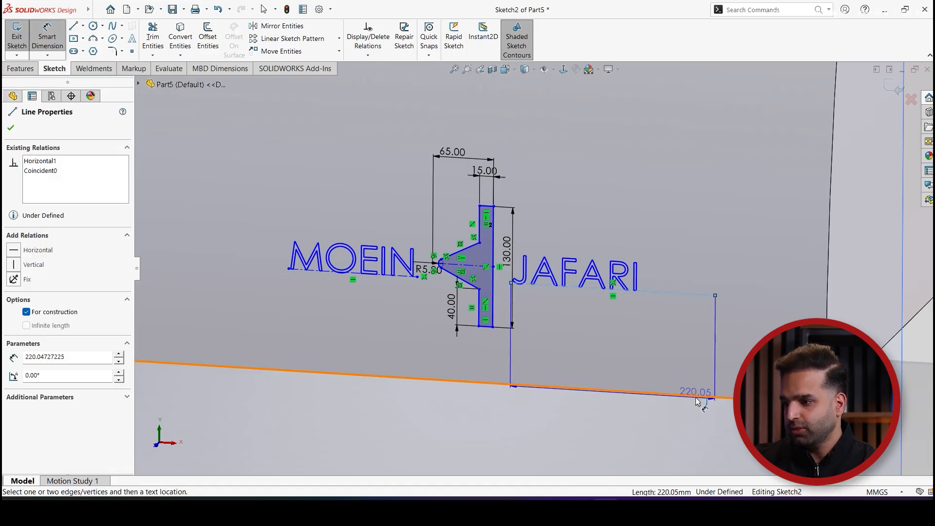
{"action": "left_click", "coordinate": [700, 396]}
{"action": "left_click", "coordinate": [779, 322]}
{"action": "type", "text": "100"}
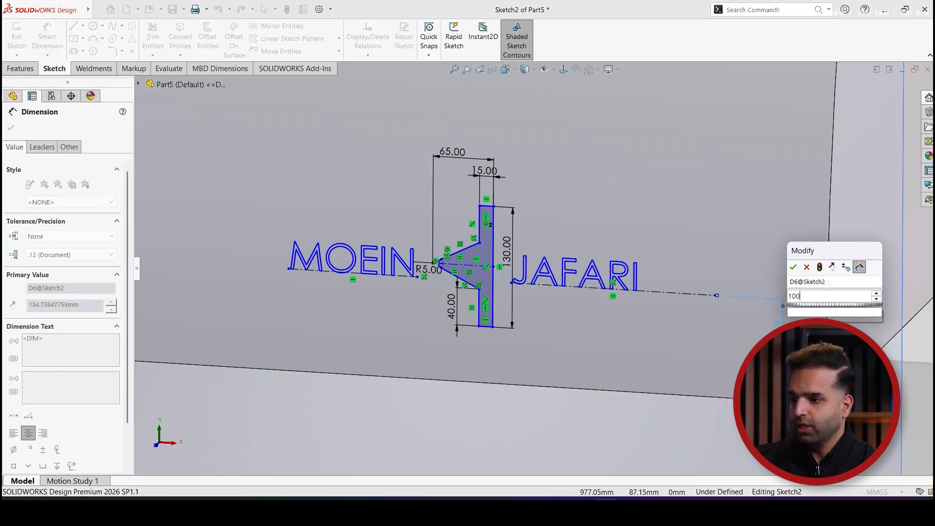
{"action": "key", "text": "Return"}
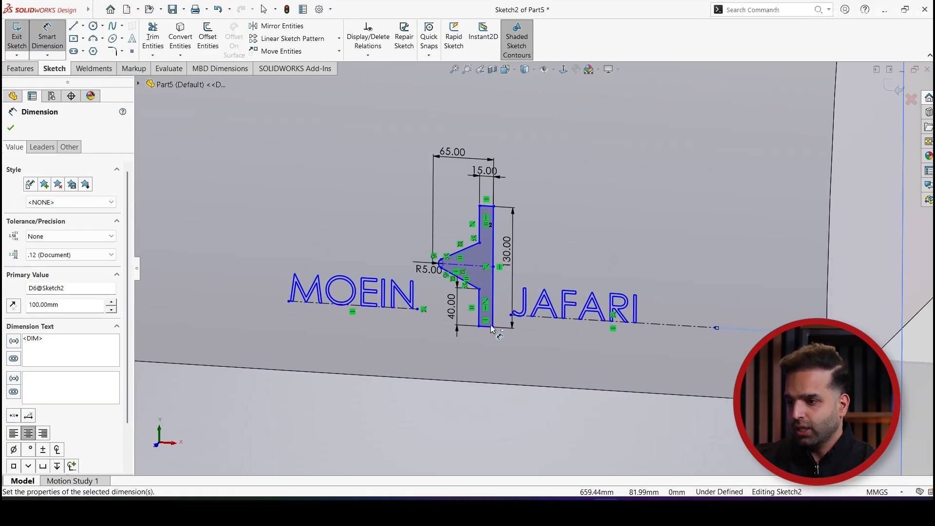
- Dimension the bar's centreline 10 mm from the right text baseline and that baseline's outer end 100 mm from the block's side edge
{"action": "left_click", "coordinate": [475, 269]}
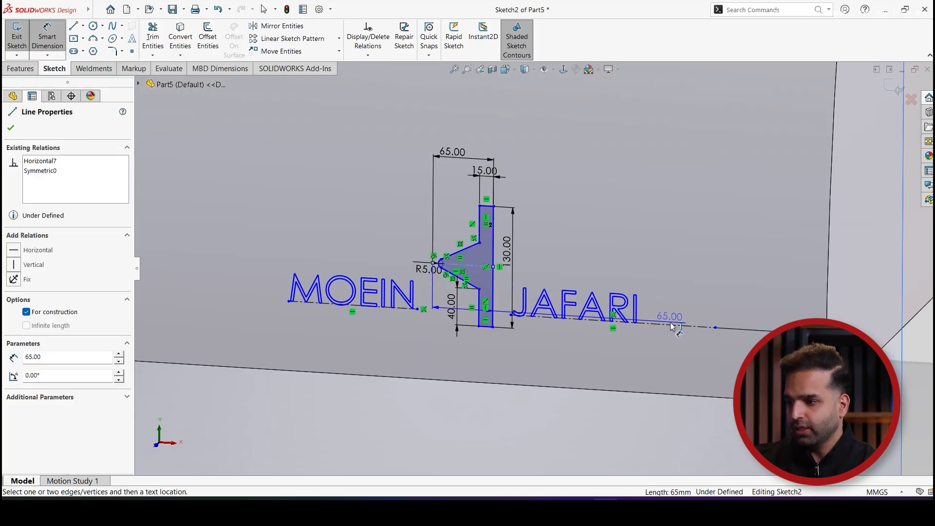
{"action": "left_click", "coordinate": [668, 324]}
{"action": "left_click", "coordinate": [736, 245]}
{"action": "type", "text": "10"}
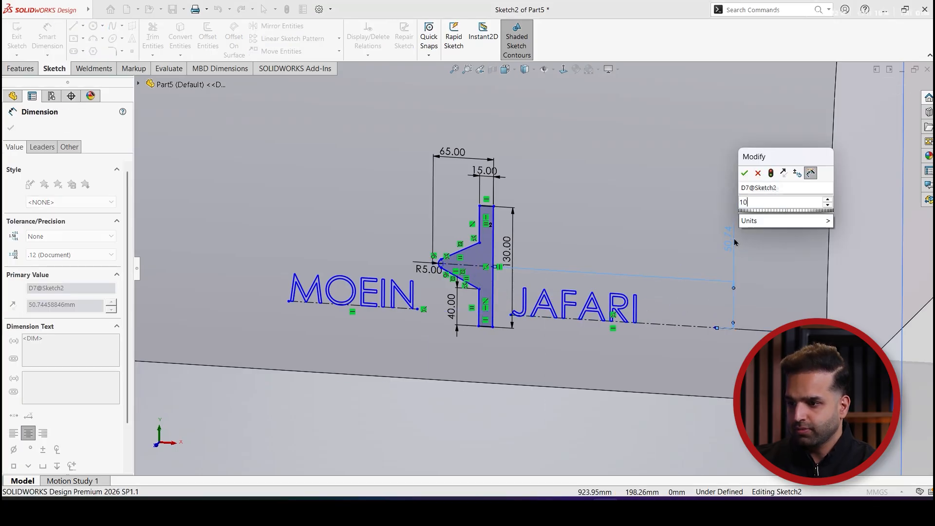
{"action": "key", "text": "Return"}
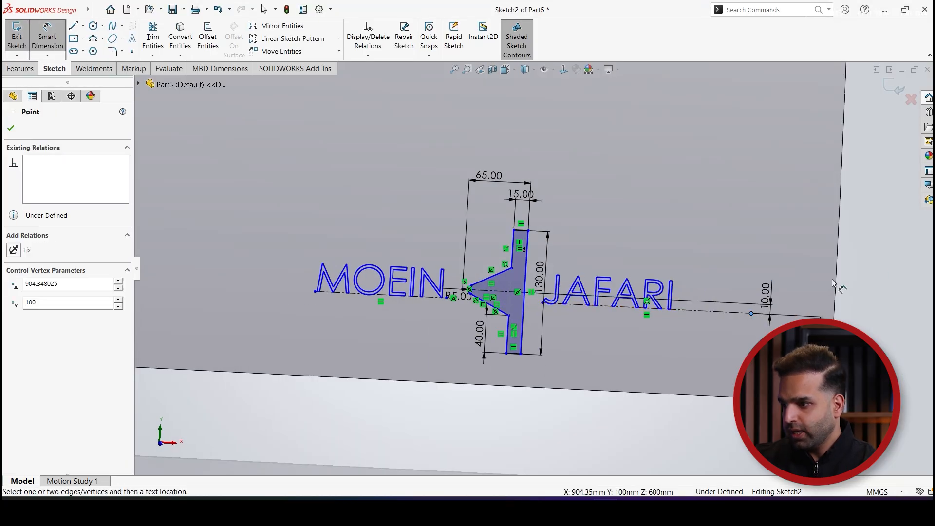
{"action": "left_click", "coordinate": [835, 271]}
{"action": "left_click", "coordinate": [808, 202]}
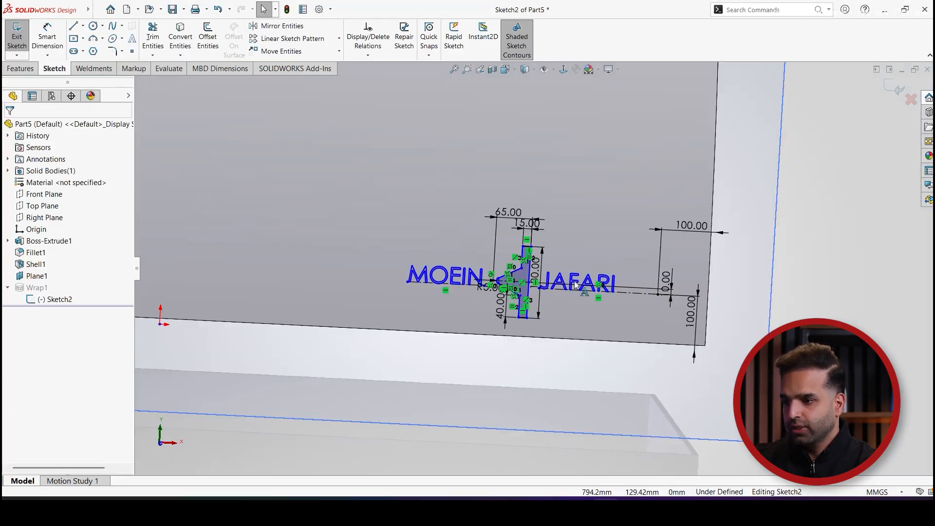
- Fine-tune the text spacing by shifting both text baselines' start points slightly along their lines
{"action": "scroll", "coordinate": [575, 286], "scroll_direction": "down", "scroll_amount": 5}
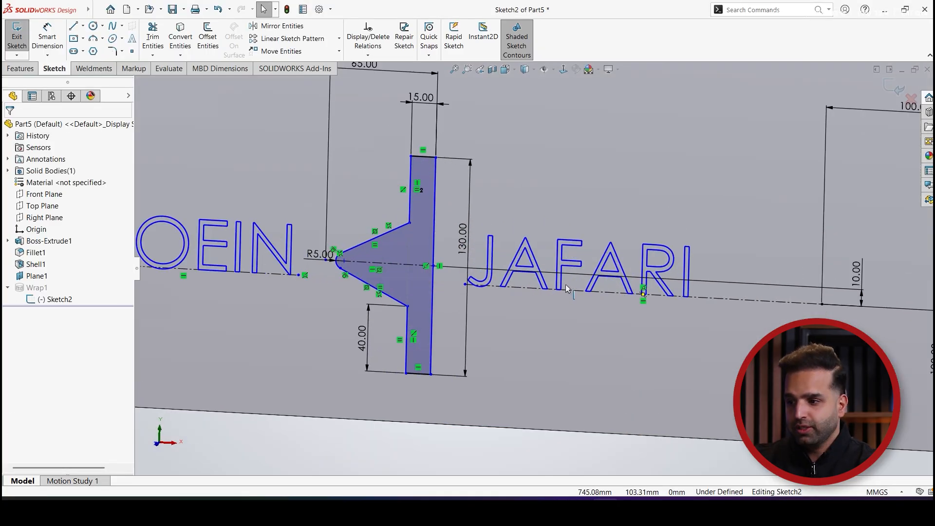
{"action": "scroll", "coordinate": [562, 296], "scroll_direction": "down", "scroll_amount": 2}
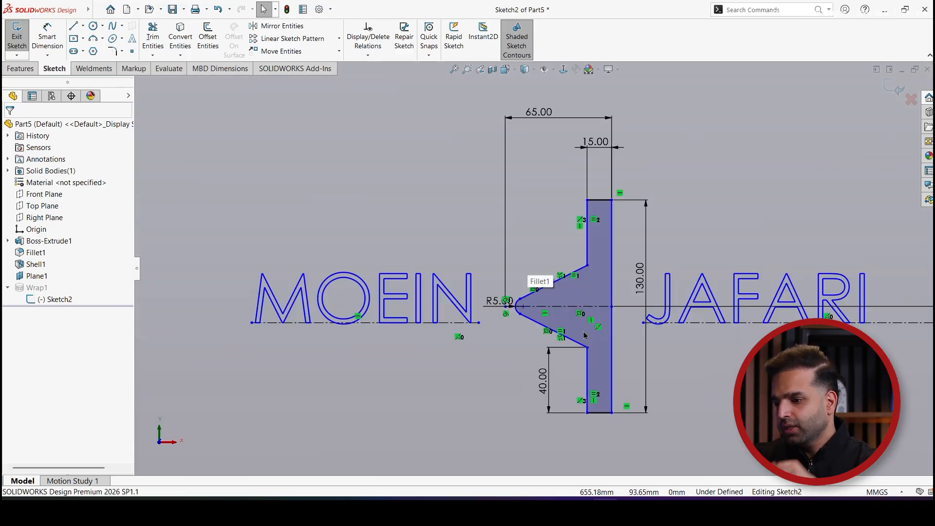
{"action": "scroll", "coordinate": [454, 327], "scroll_direction": "down", "scroll_amount": 3}
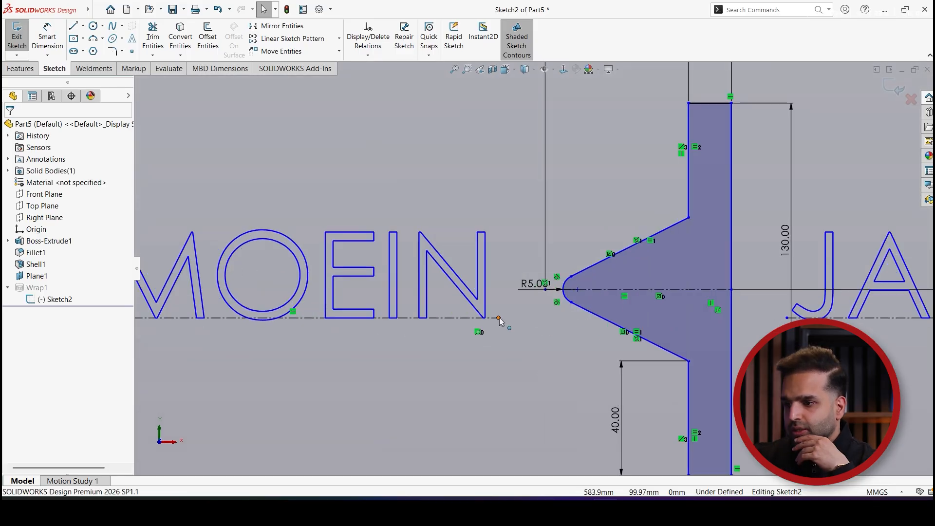
{"action": "scroll", "coordinate": [500, 318], "scroll_direction": "up", "scroll_amount": 3}
{"action": "left_click_drag", "start_coordinate": [284, 297], "coordinate": [306, 297]}
{"action": "left_click_drag", "start_coordinate": [680, 298], "coordinate": [668, 299]}
{"action": "scroll", "coordinate": [592, 303], "scroll_direction": "up", "scroll_amount": 1}
{"action": "mouse_move", "coordinate": [591, 303]}
{"action": "middle_mouse_down"}
{"action": "mouse_move", "coordinate": [593, 283]}
{"action": "mouse_move", "coordinate": [582, 288]}
{"action": "middle_mouse_up"}
{"action": "scroll", "coordinate": [523, 105], "scroll_direction": "down", "scroll_amount": 4}
- Round the bar's end corners with 5 mm sketch fillets, set the bar's width to 12 mm and exit the sketch
{"action": "left_click", "coordinate": [230, 140]}
{"action": "left_click", "coordinate": [113, 52]}
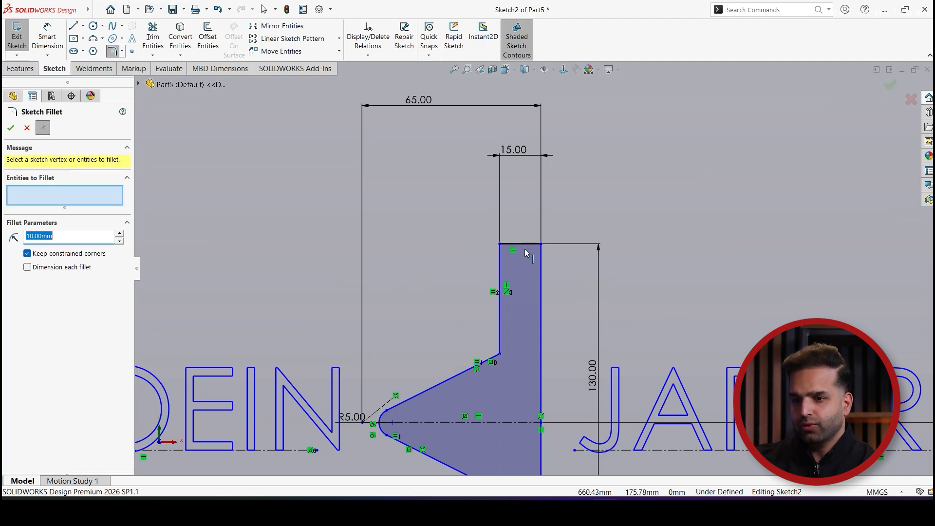
{"action": "left_click", "coordinate": [541, 244]}
{"action": "type", "text": "5"}
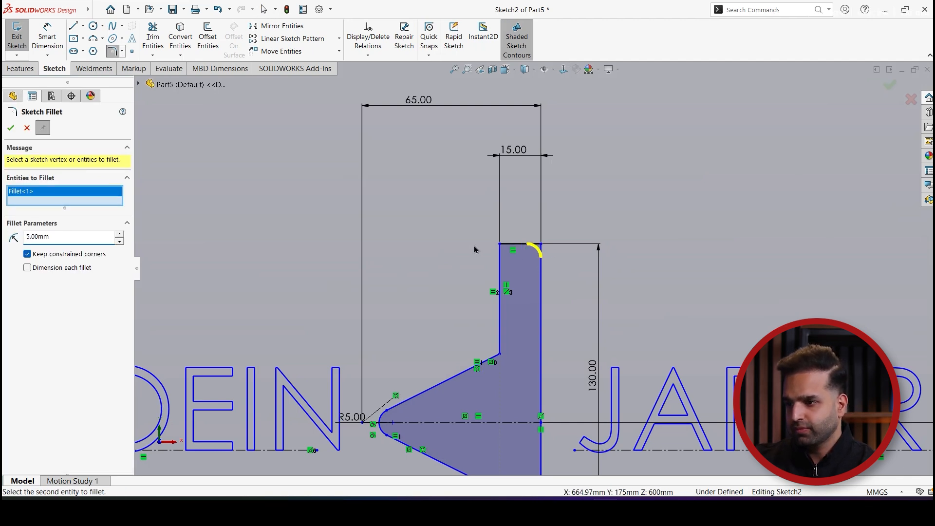
{"action": "left_click", "coordinate": [499, 245]}
{"action": "left_click", "coordinate": [498, 265]}
{"action": "scroll", "coordinate": [507, 264], "scroll_direction": "up", "scroll_amount": 3}
{"action": "scroll", "coordinate": [572, 444], "scroll_direction": "down", "scroll_amount": 5}
{"action": "left_click", "coordinate": [575, 442]}
{"action": "left_click", "coordinate": [517, 269]}
{"action": "left_click", "coordinate": [525, 442]}
{"action": "left_click", "coordinate": [499, 265]}
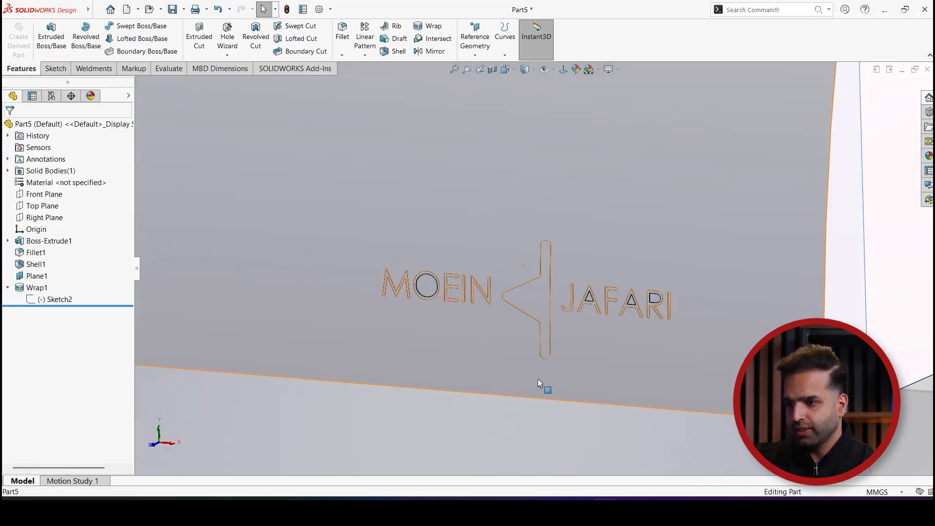
- Reopen the wrap feature's sketch for editing
{"action": "left_click", "coordinate": [538, 379]}
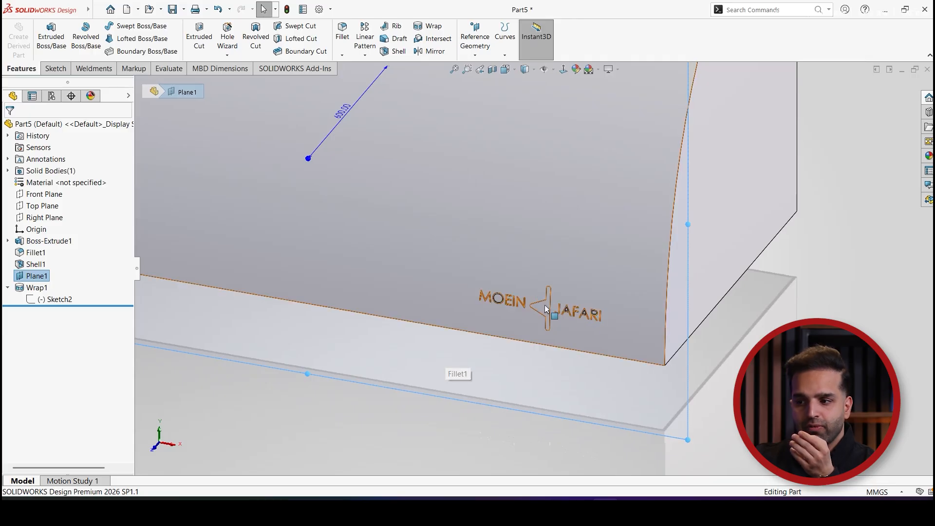
{"action": "scroll", "coordinate": [496, 335], "scroll_direction": "down", "scroll_amount": 2}
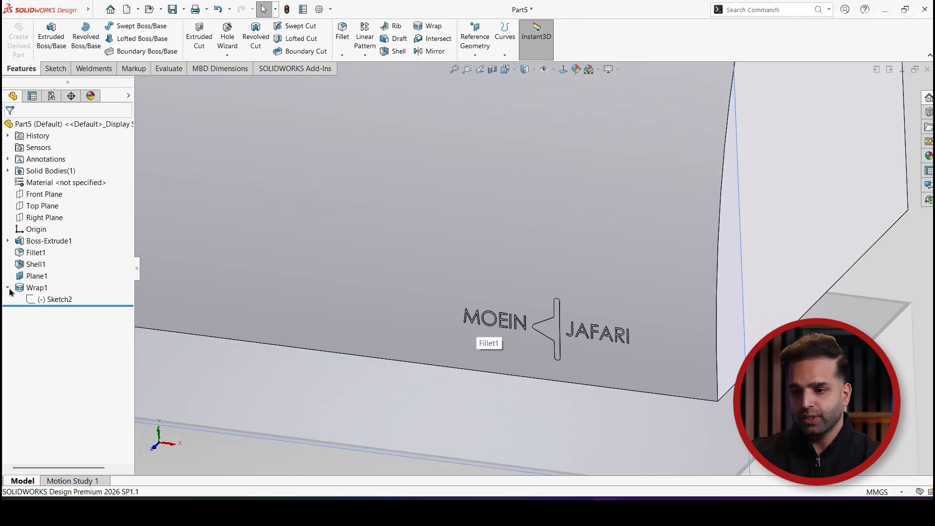
{"action": "left_click", "coordinate": [30, 299]}
{"action": "left_click", "coordinate": [43, 269]}
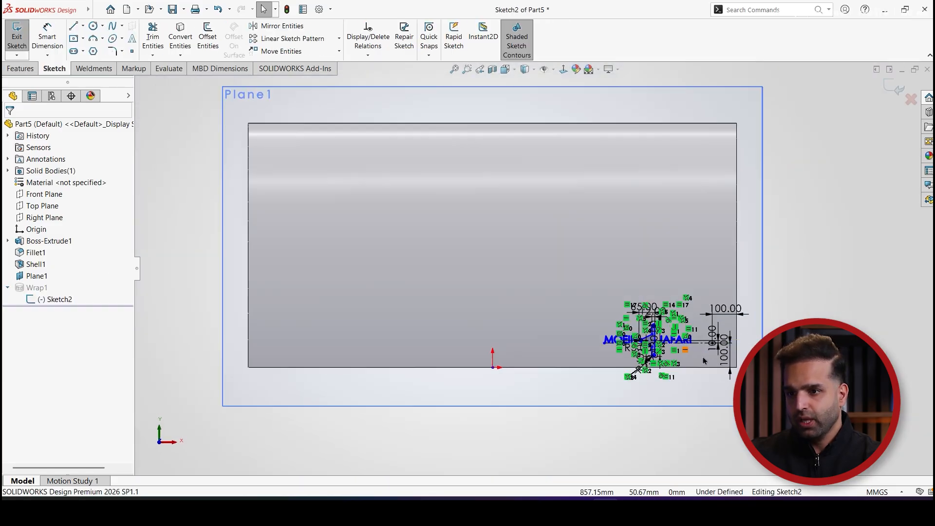
- Insert cylindricity.png as a sketch picture and scale it to about 197 mm square beside the left text
{"action": "scroll", "coordinate": [718, 361], "scroll_direction": "down", "scroll_amount": 4}
{"action": "mouse_move", "coordinate": [132, 10]}
{"action": "left_click", "coordinate": [183, 10]}
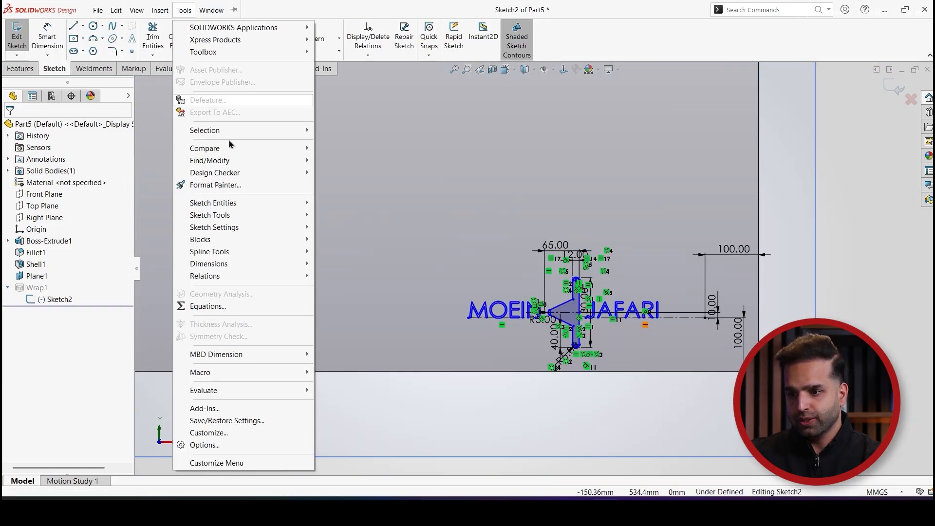
{"action": "mouse_move", "coordinate": [273, 216]}
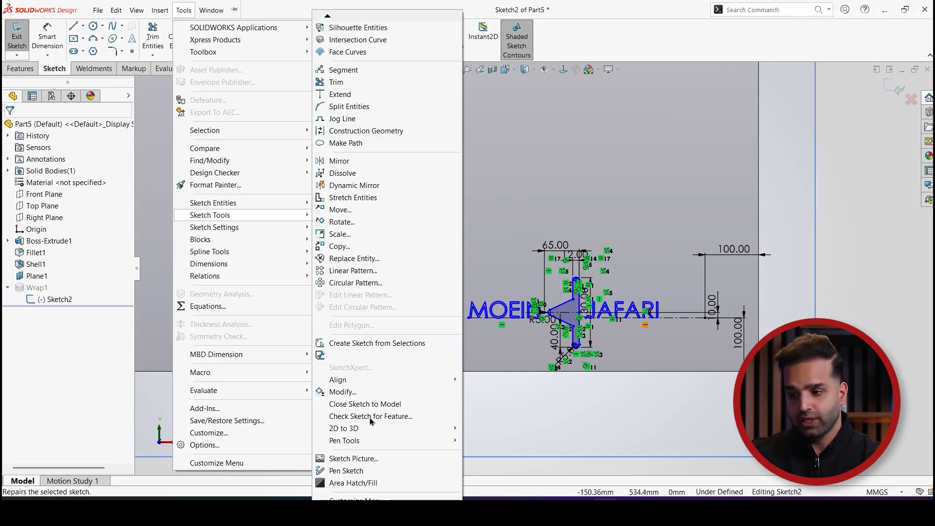
{"action": "left_click", "coordinate": [354, 463]}
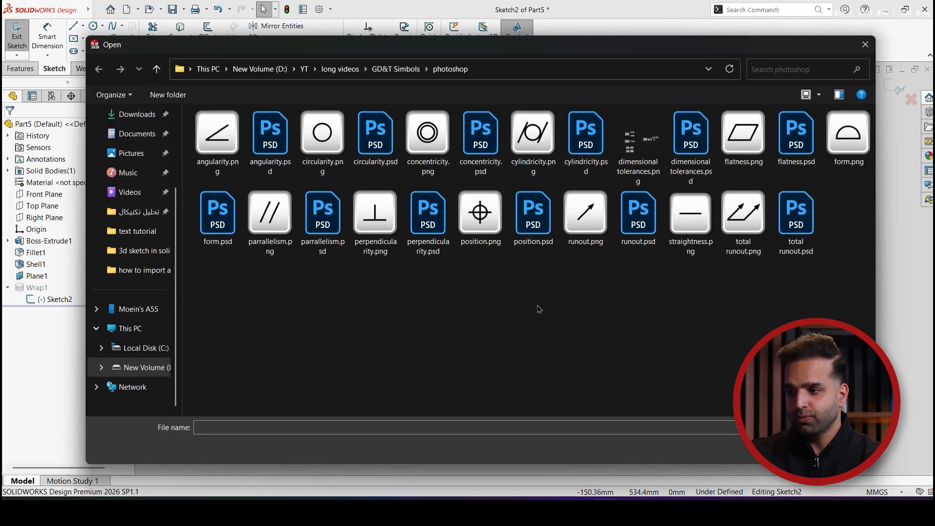
{"action": "double_click", "coordinate": [529, 135]}
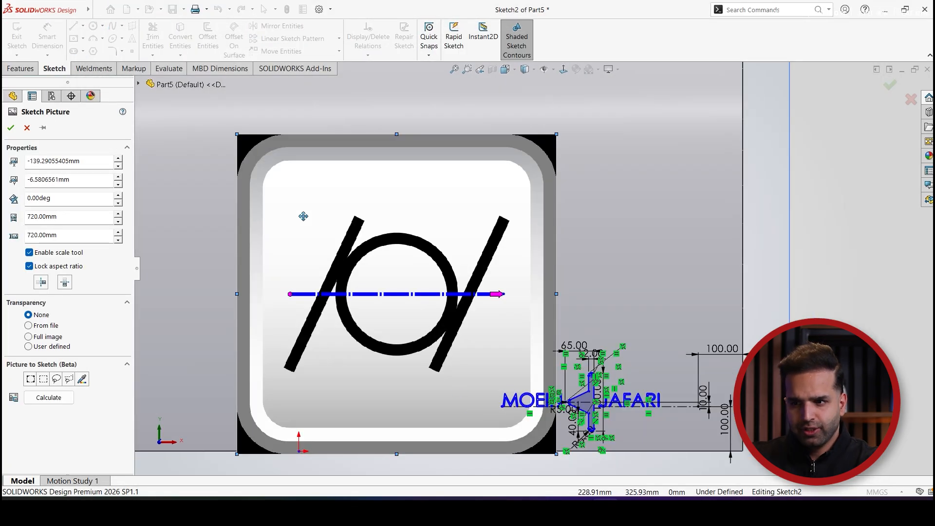
{"action": "mouse_move", "coordinate": [236, 133]}
{"action": "left_mouse_down"}
{"action": "mouse_move", "coordinate": [441, 374]}
{"action": "mouse_move", "coordinate": [464, 374]}
{"action": "mouse_move", "coordinate": [422, 373]}
{"action": "left_mouse_up"}
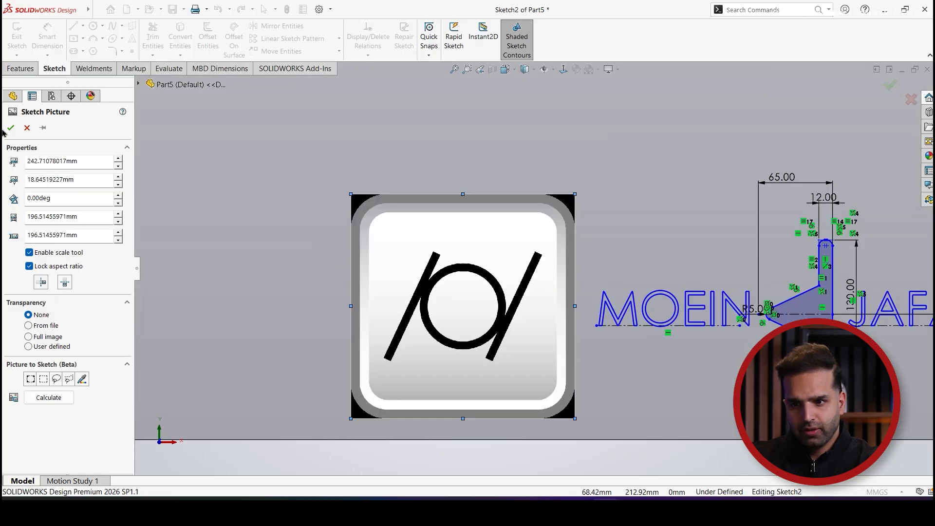
{"action": "left_click", "coordinate": [10, 129]}
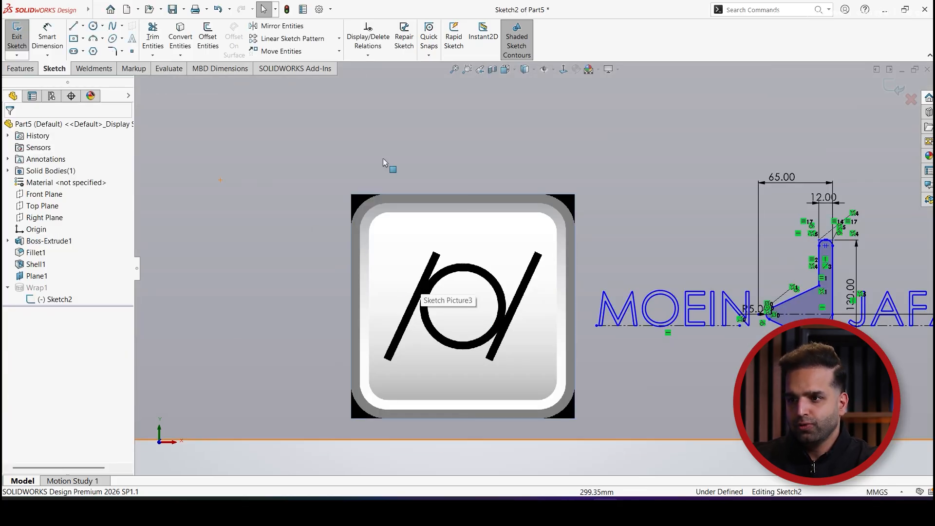
- Ensure the Autotrace add-in is active and accept the add-in settings
{"action": "left_click", "coordinate": [331, 10]}
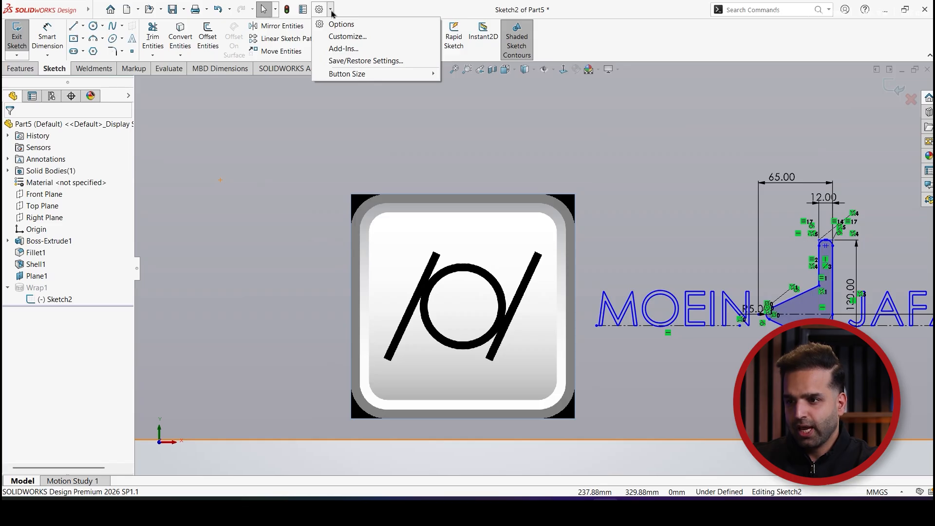
{"action": "left_click", "coordinate": [344, 48]}
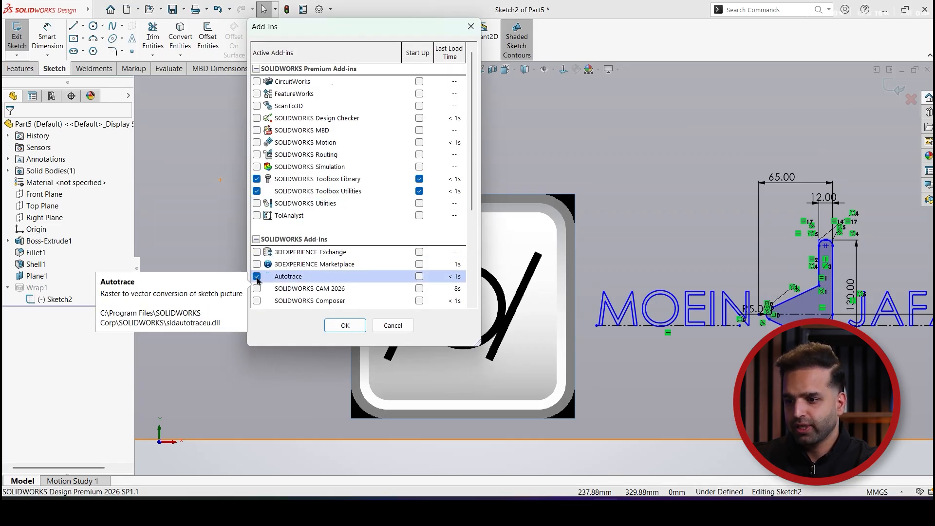
{"action": "left_click", "coordinate": [344, 326]}
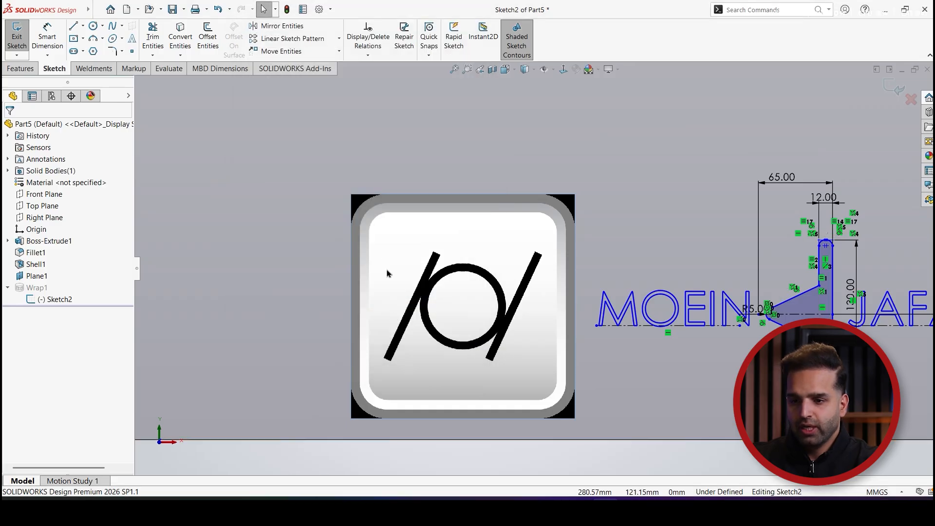
- Open the cylindricity sketch picture's trace settings, box-select the area around the symbol and run the trace
{"action": "left_click", "coordinate": [392, 228]}
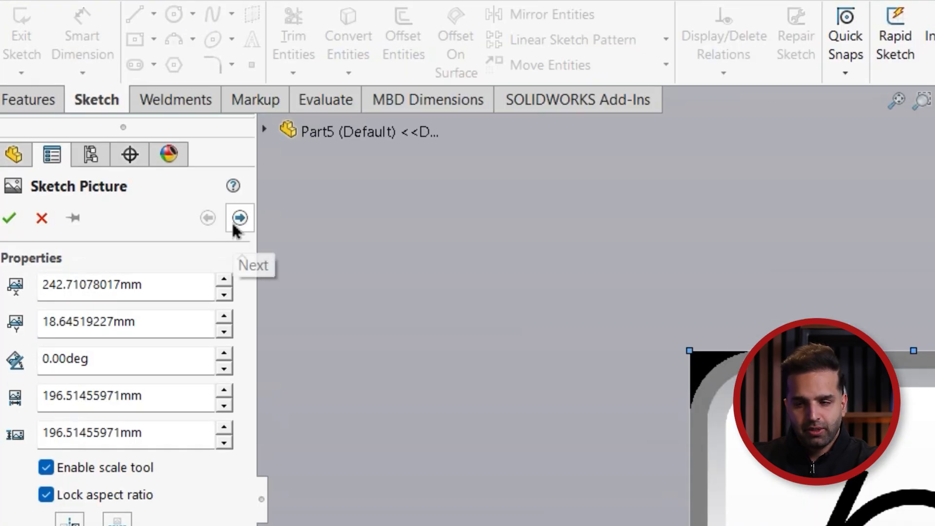
{"action": "left_click", "coordinate": [238, 220]}
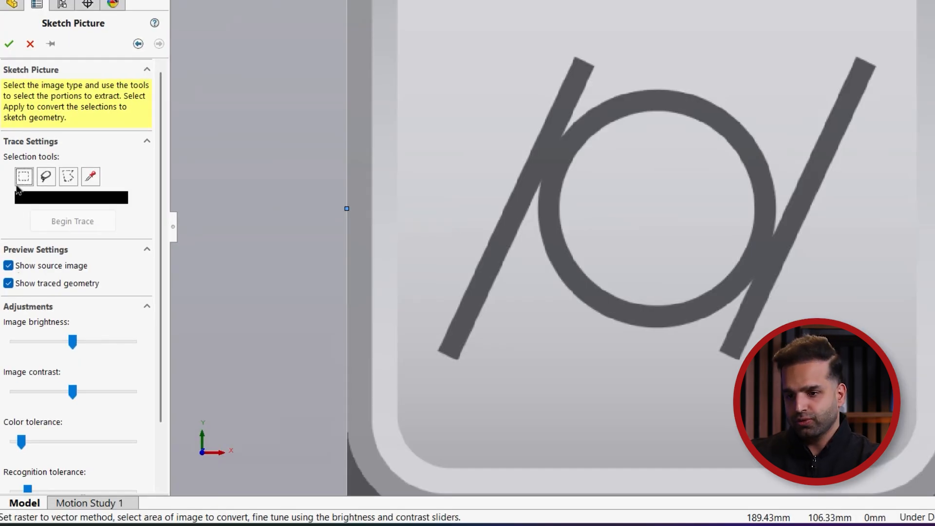
{"action": "left_click_drag", "start_coordinate": [424, 18], "coordinate": [887, 411]}
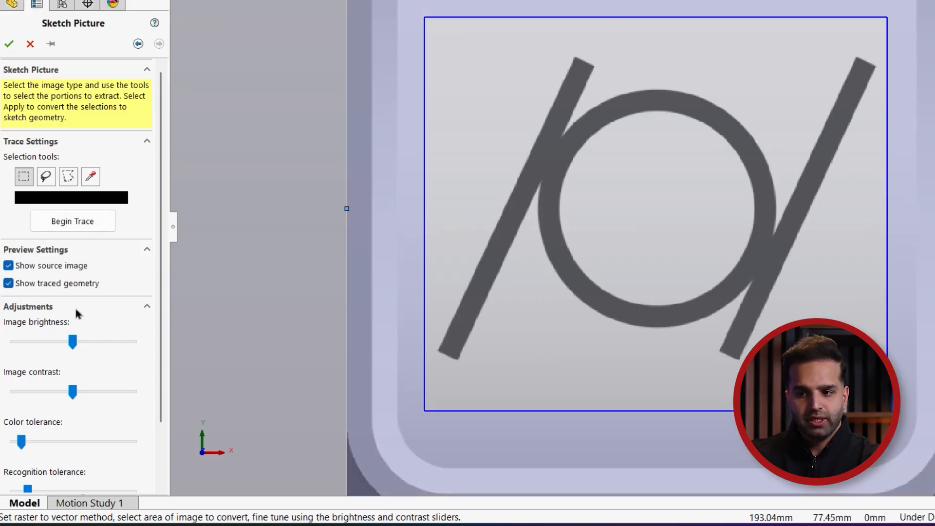
{"action": "left_click", "coordinate": [57, 224]}
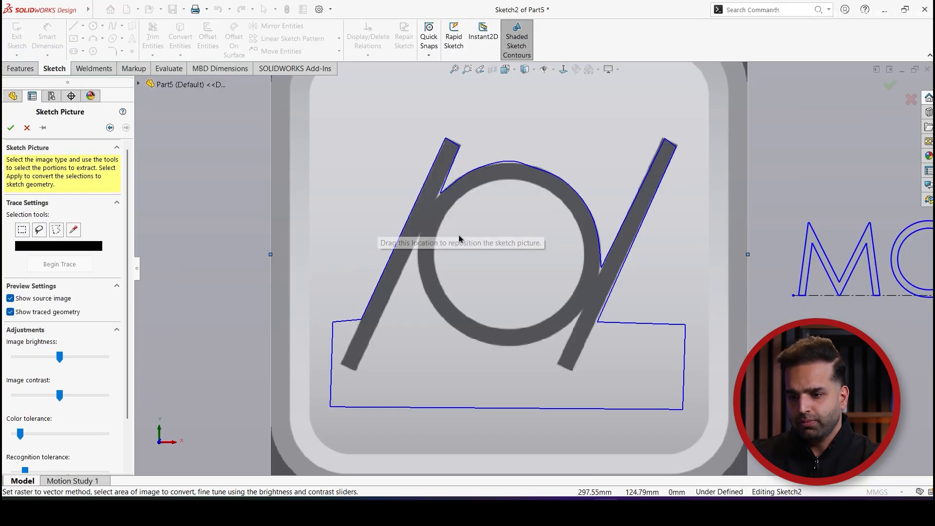
- Slightly raise the trace's image brightness, contrast, color tolerance and recognition tolerance so the outline follows the symbol
{"action": "scroll", "coordinate": [111, 387], "scroll_direction": "down", "scroll_amount": 3}
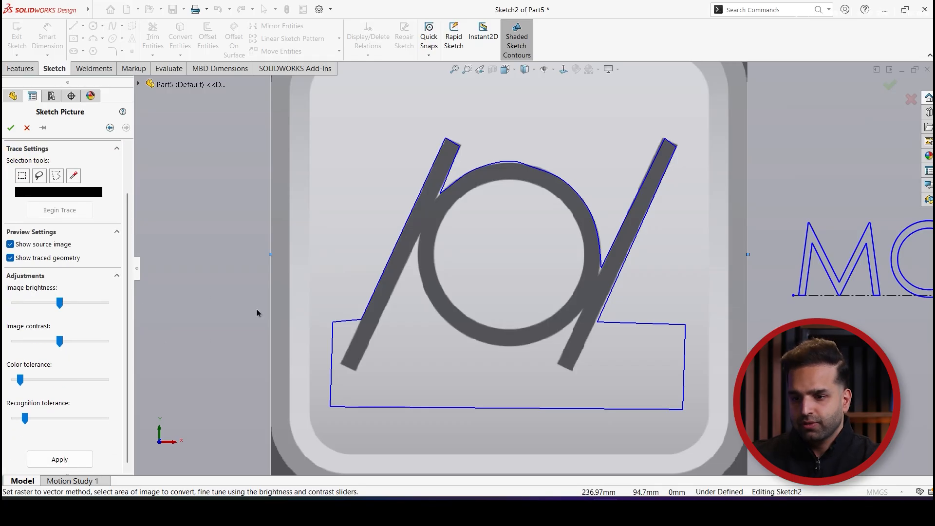
{"action": "mouse_move", "coordinate": [59, 307]}
{"action": "left_mouse_down"}
{"action": "mouse_move", "coordinate": [43, 303]}
{"action": "mouse_move", "coordinate": [61, 303]}
{"action": "left_mouse_up"}
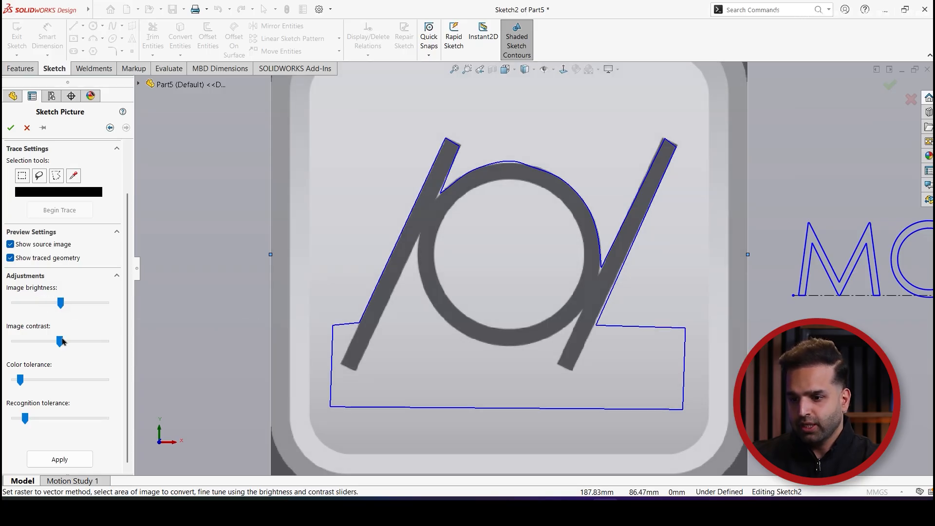
{"action": "left_click_drag", "start_coordinate": [65, 340], "coordinate": [75, 344]}
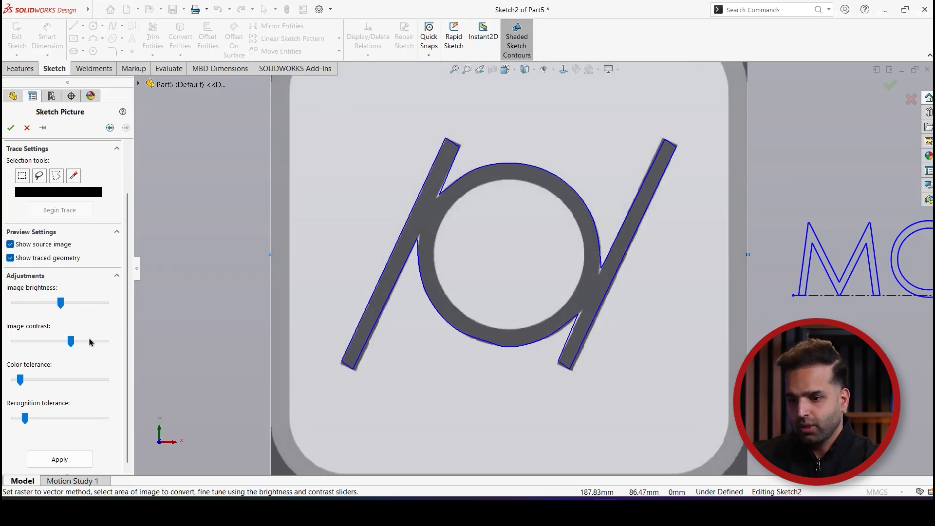
{"action": "left_click_drag", "start_coordinate": [20, 379], "coordinate": [33, 379]}
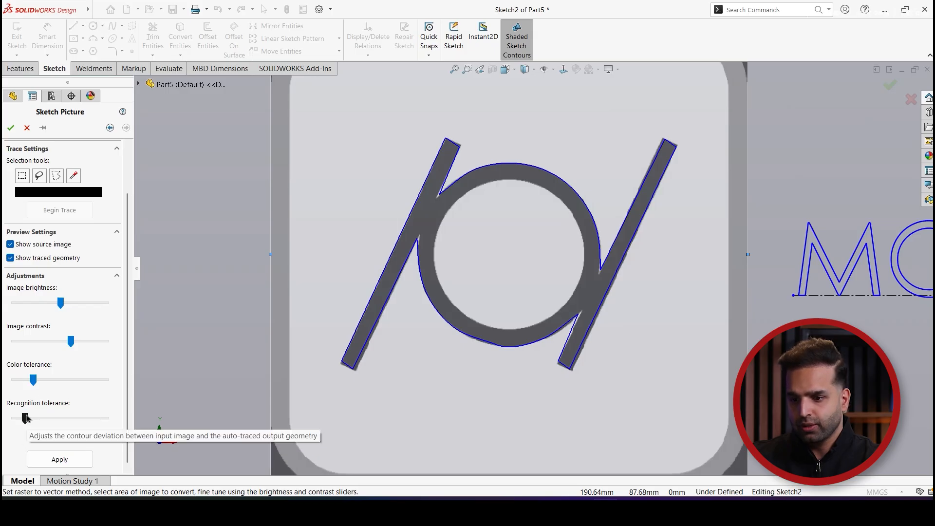
{"action": "left_click_drag", "start_coordinate": [25, 418], "coordinate": [33, 419]}
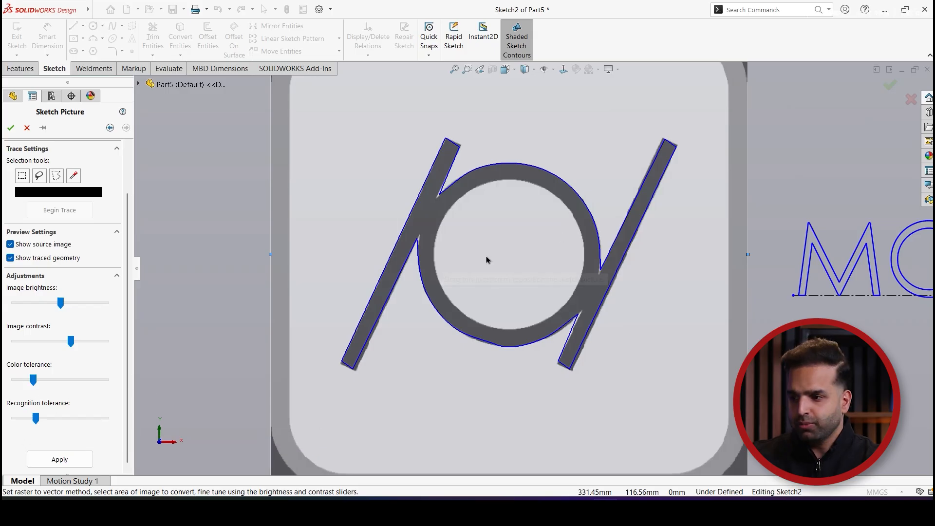
- Select the symbol's dark colour with the color picker and run the trace again to include the inner circle
{"action": "scroll", "coordinate": [536, 246], "scroll_direction": "down", "scroll_amount": 2}
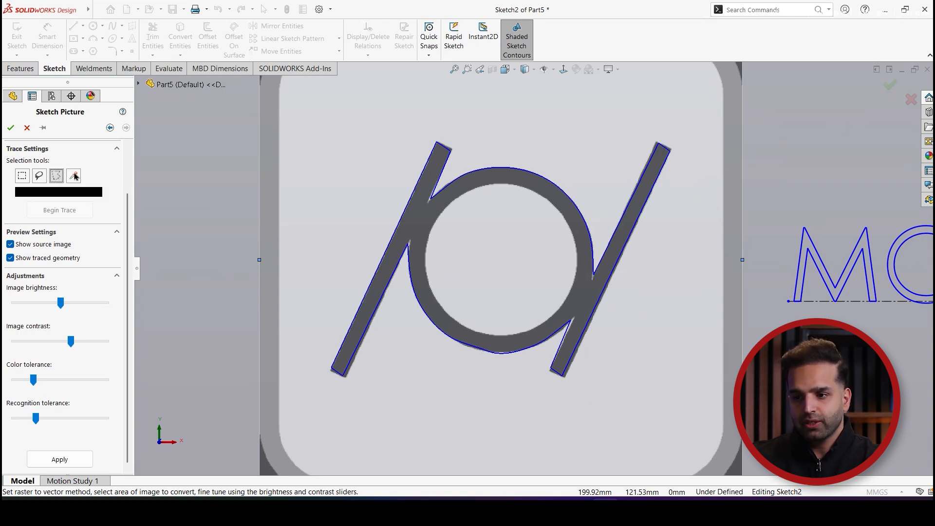
{"action": "left_click", "coordinate": [75, 177]}
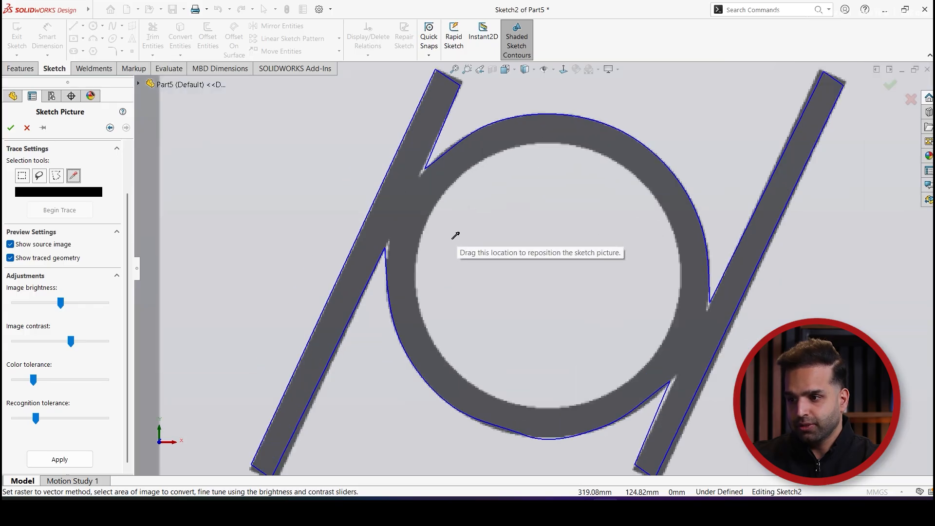
{"action": "scroll", "coordinate": [438, 254], "scroll_direction": "down", "scroll_amount": 5}
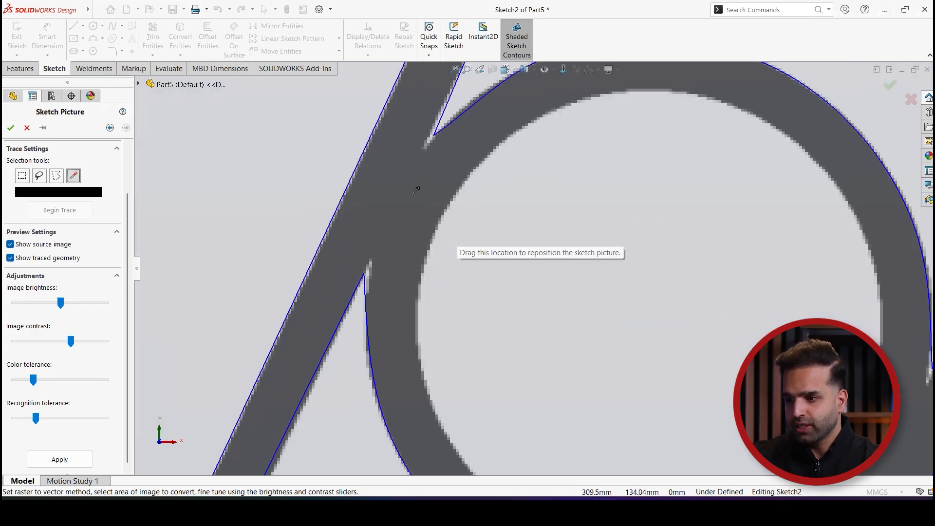
{"action": "scroll", "coordinate": [420, 189], "scroll_direction": "down", "scroll_amount": 2}
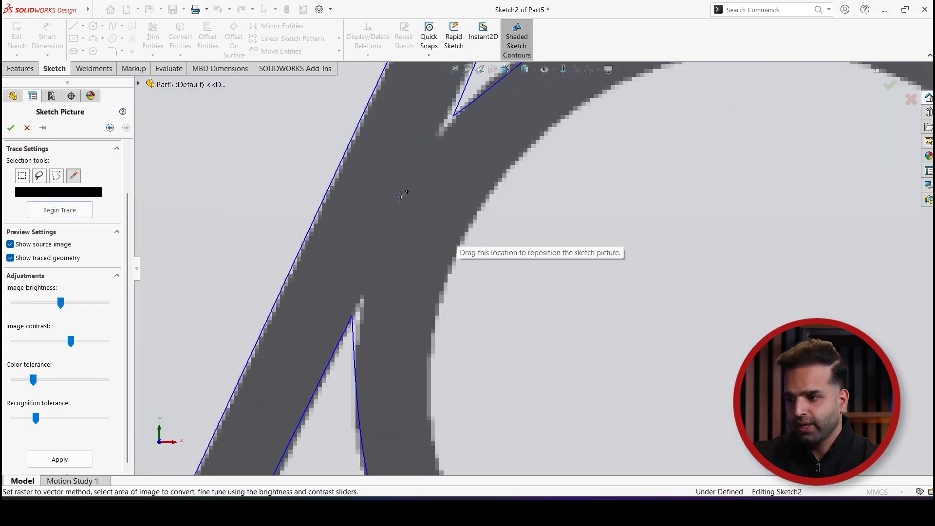
{"action": "scroll", "coordinate": [407, 194], "scroll_direction": "up", "scroll_amount": 10}
{"action": "left_click", "coordinate": [76, 210]}
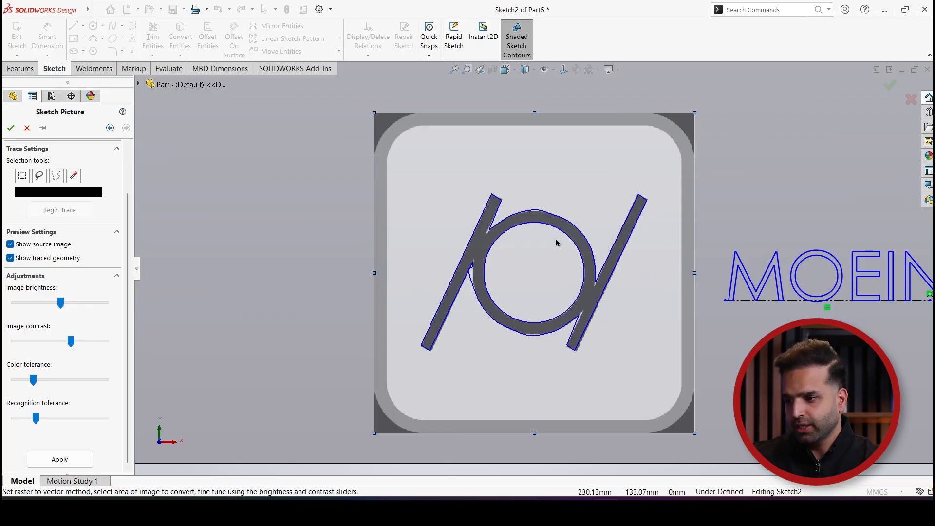
- Lower the image brightness and contrast, and apply the trace to create the symbol's sketch geometry
{"action": "scroll", "coordinate": [614, 312], "scroll_direction": "down", "scroll_amount": 4}
{"action": "left_click_drag", "start_coordinate": [61, 303], "coordinate": [51, 303]}
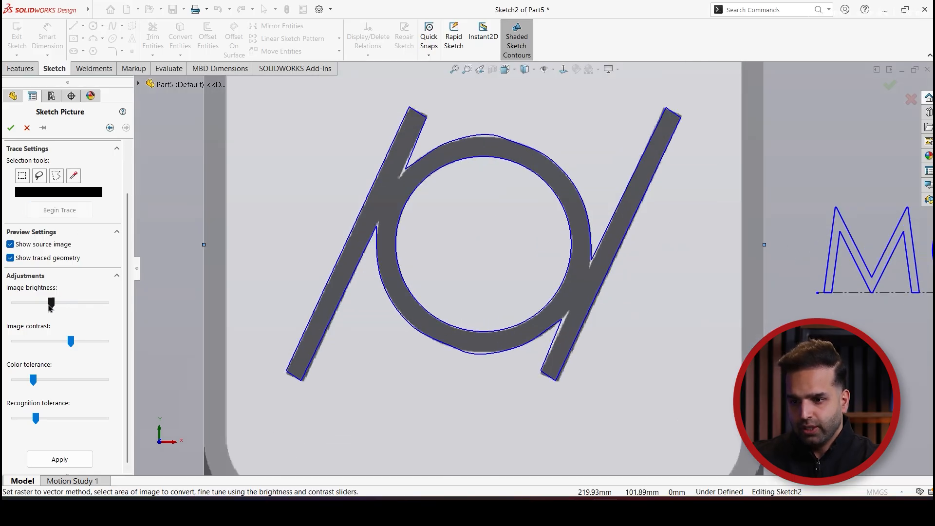
{"action": "left_click_drag", "start_coordinate": [71, 341], "coordinate": [58, 342]}
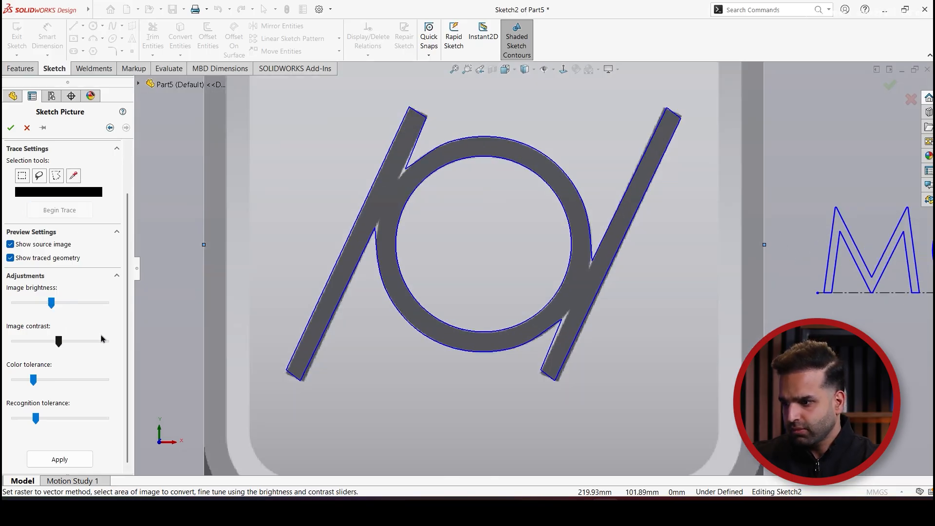
{"action": "scroll", "coordinate": [540, 262], "scroll_direction": "up", "scroll_amount": 2}
{"action": "left_click", "coordinate": [51, 459]}
- Accept the sketch picture and exit the sketch to rebuild the wrap with the traced symbol
{"action": "scroll", "coordinate": [633, 265], "scroll_direction": "up", "scroll_amount": 2}
{"action": "scroll", "coordinate": [639, 286], "scroll_direction": "down", "scroll_amount": 1}
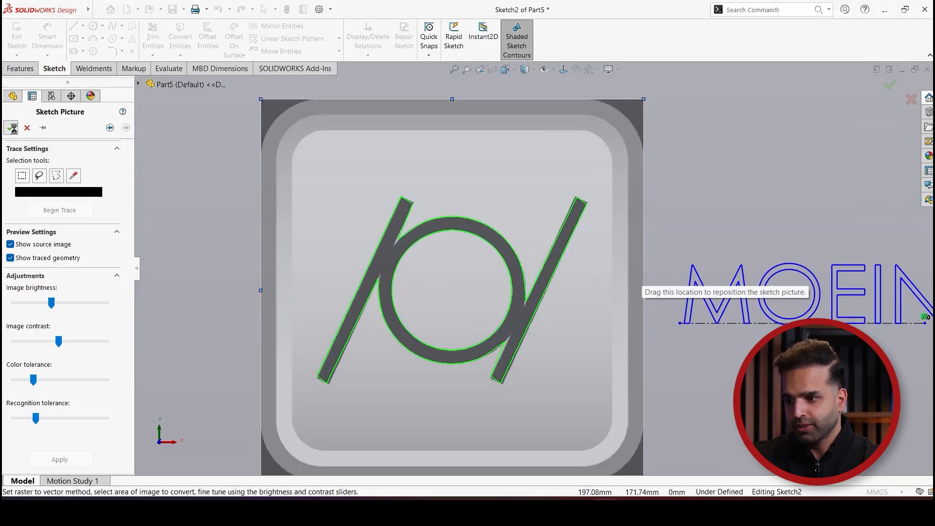
{"action": "left_click", "coordinate": [12, 128]}
{"action": "scroll", "coordinate": [580, 282], "scroll_direction": "up", "scroll_amount": 3}
{"action": "mouse_move", "coordinate": [580, 282]}
{"action": "middle_mouse_down"}
{"action": "mouse_move", "coordinate": [556, 292]}
{"action": "mouse_move", "coordinate": [554, 264]}
{"action": "middle_mouse_up"}
{"action": "scroll", "coordinate": [554, 266], "scroll_direction": "down", "scroll_amount": 5}
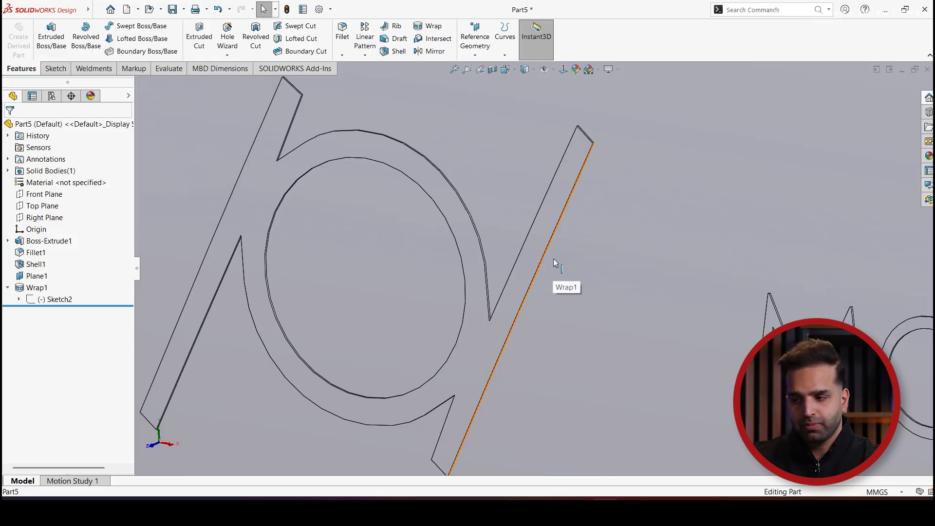
{"action": "scroll", "coordinate": [555, 256], "scroll_direction": "up", "scroll_amount": 5}
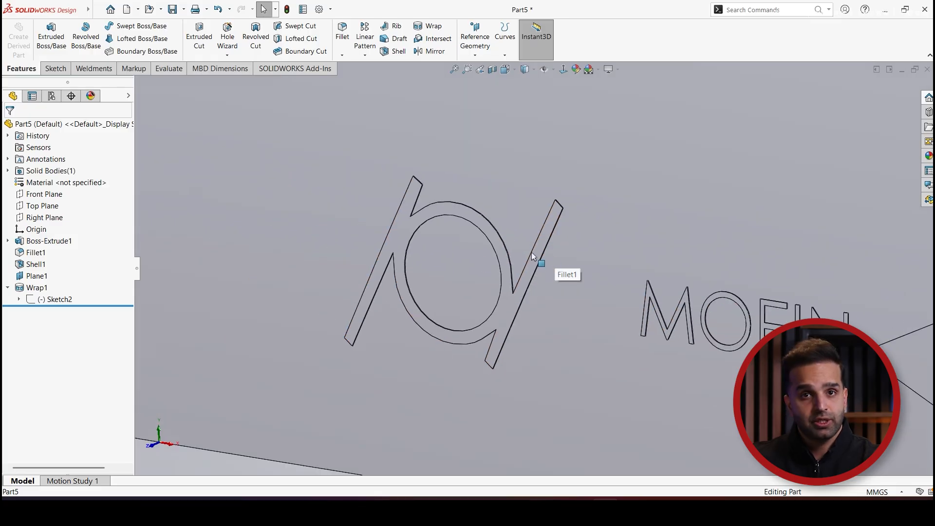
{"action": "scroll", "coordinate": [573, 267], "scroll_direction": "up", "scroll_amount": 5}
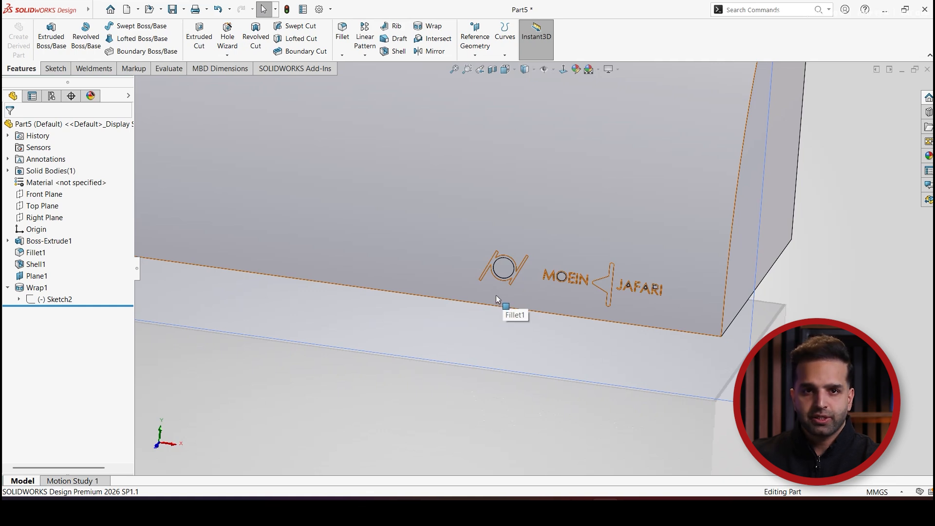
- Create a new part and start a sketch on the Top Plane
{"action": "left_click", "coordinate": [128, 9]}
{"action": "left_click", "coordinate": [405, 381]}
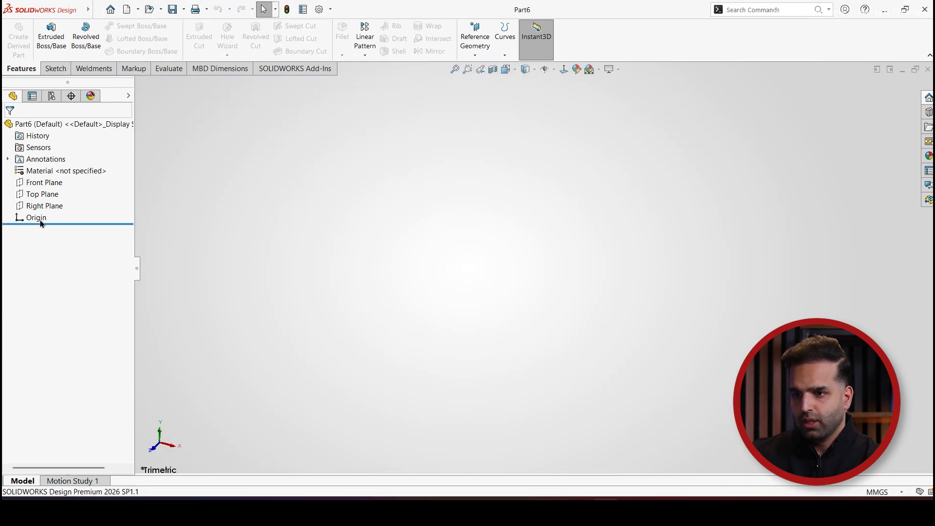
{"action": "left_click", "coordinate": [42, 194]}
{"action": "left_click", "coordinate": [55, 68]}
{"action": "left_click", "coordinate": [17, 36]}
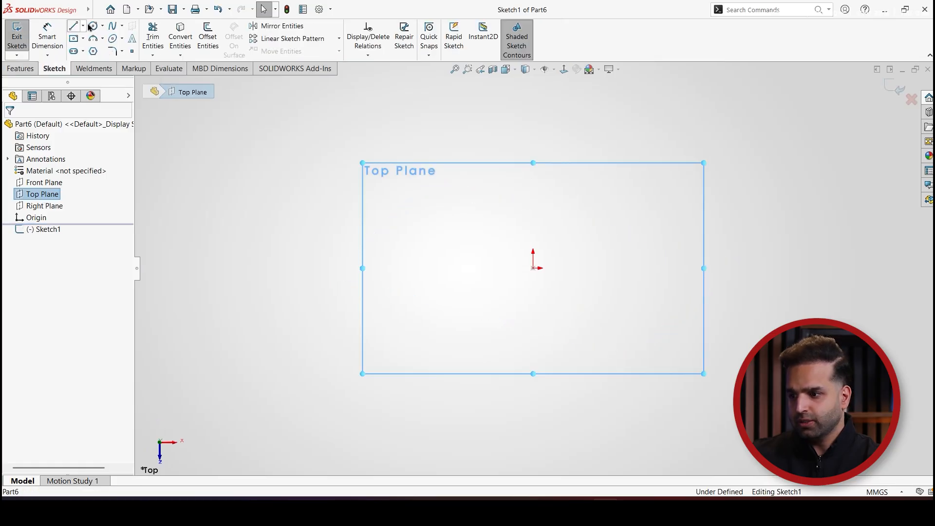
- Sketch a circle centred on the origin and dimension its diameter to 100 mm
{"action": "left_click", "coordinate": [93, 26]}
{"action": "left_click_drag", "start_coordinate": [533, 269], "coordinate": [409, 226]}
{"action": "left_click", "coordinate": [47, 37]}
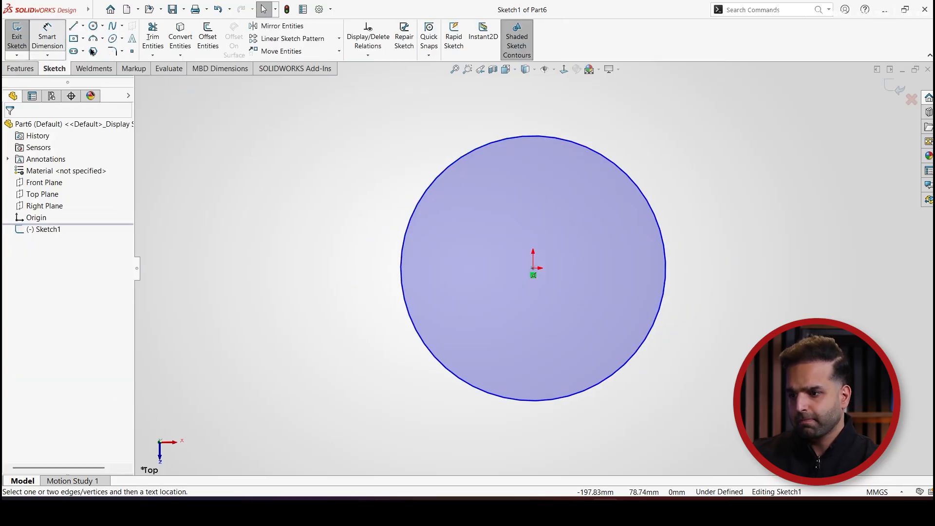
{"action": "left_click", "coordinate": [411, 239]}
{"action": "left_click", "coordinate": [288, 205]}
{"action": "type", "text": "100"}
{"action": "key", "text": "Return"}
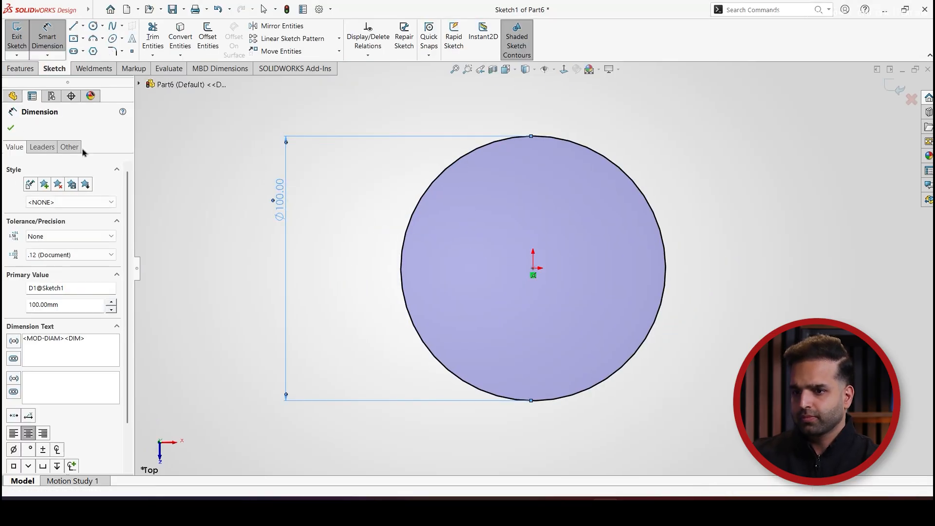
{"action": "left_click", "coordinate": [11, 128]}
- Extrude the circle as a blind boss with a depth of 300 mm
{"action": "left_click", "coordinate": [21, 68]}
{"action": "left_click", "coordinate": [51, 37]}
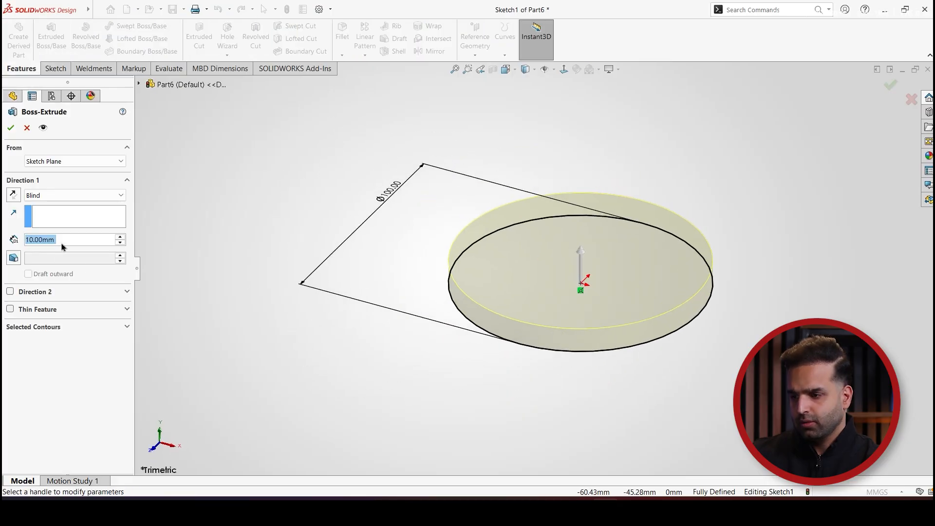
{"action": "type", "text": "300"}
{"action": "key", "text": "Return"}
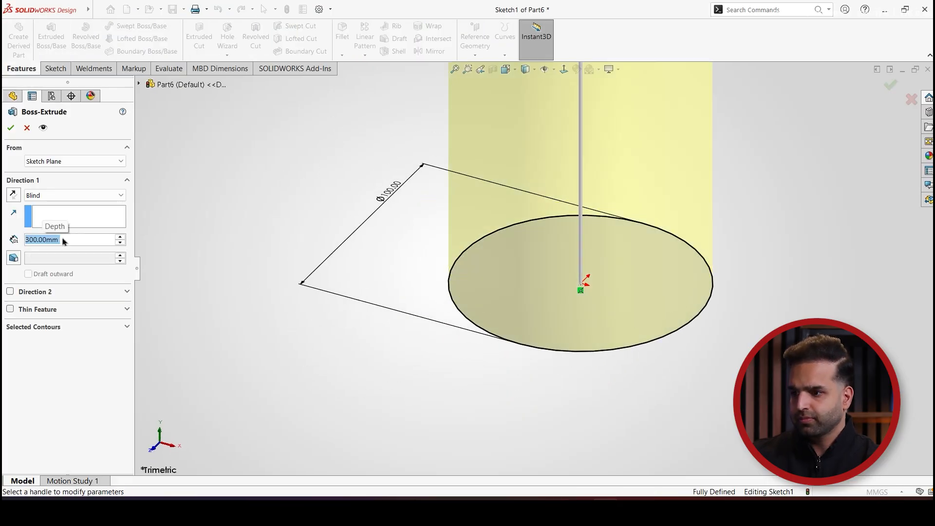
{"action": "key", "text": "Return"}
{"action": "scroll", "coordinate": [472, 248], "scroll_direction": "up", "scroll_amount": 10}
{"action": "scroll", "coordinate": [548, 222], "scroll_direction": "down", "scroll_amount": 3}
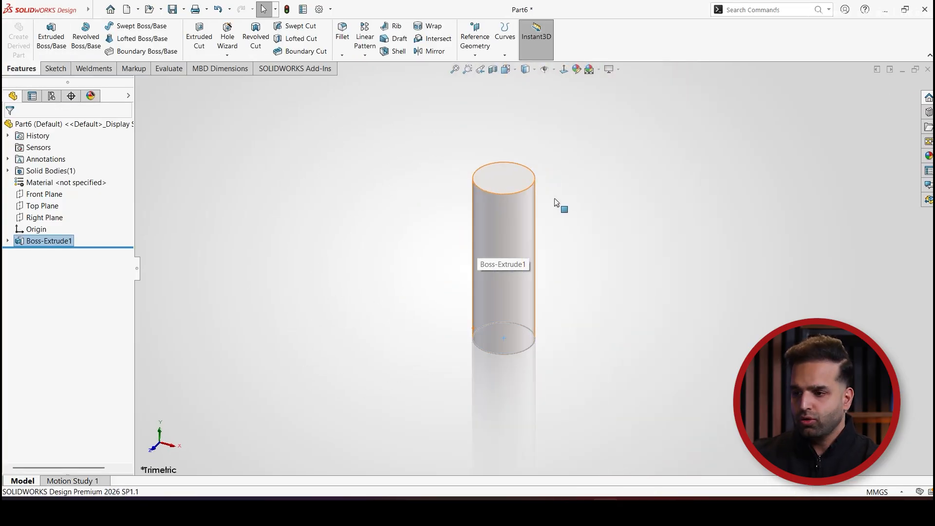
{"action": "scroll", "coordinate": [558, 200], "scroll_direction": "down", "scroll_amount": 2}
{"action": "left_click", "coordinate": [360, 239]}
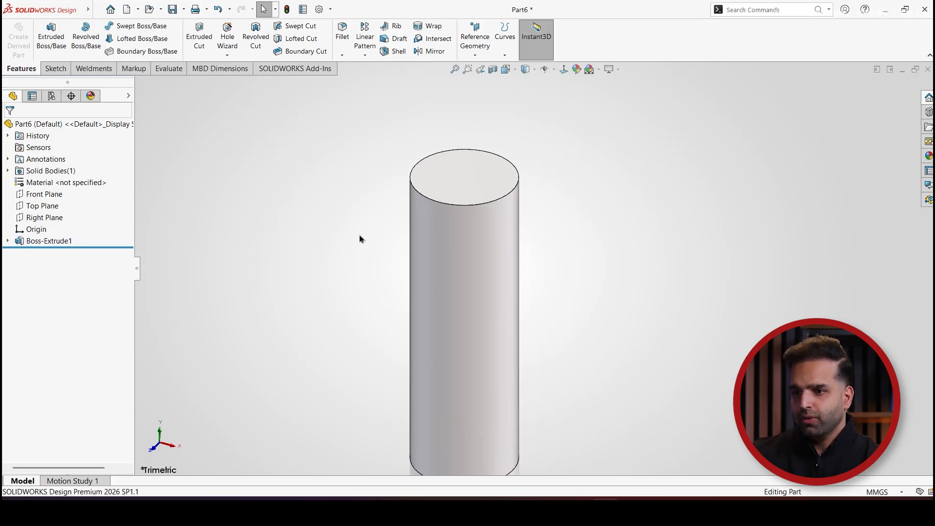
- Create a reference plane offset 70 mm from the Front Plane, in front of the cylinder
{"action": "left_click", "coordinate": [472, 48]}
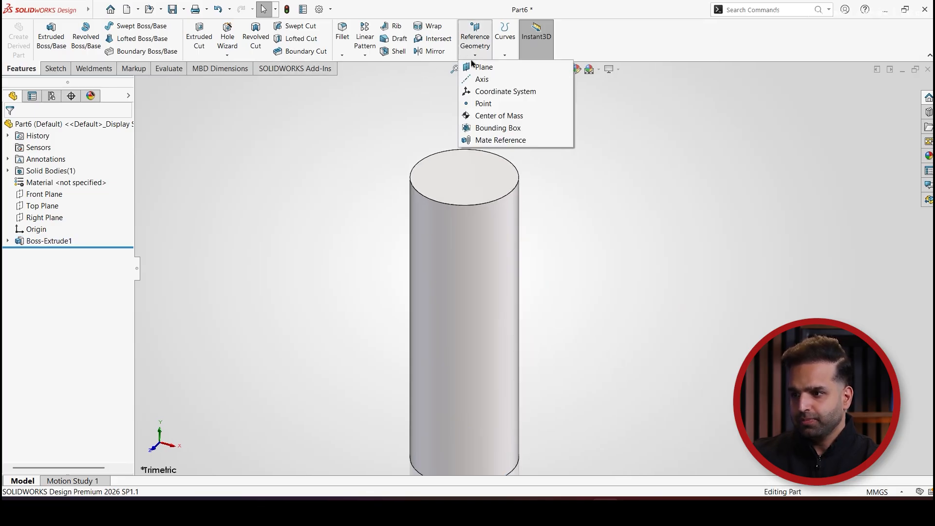
{"action": "left_click", "coordinate": [474, 67]}
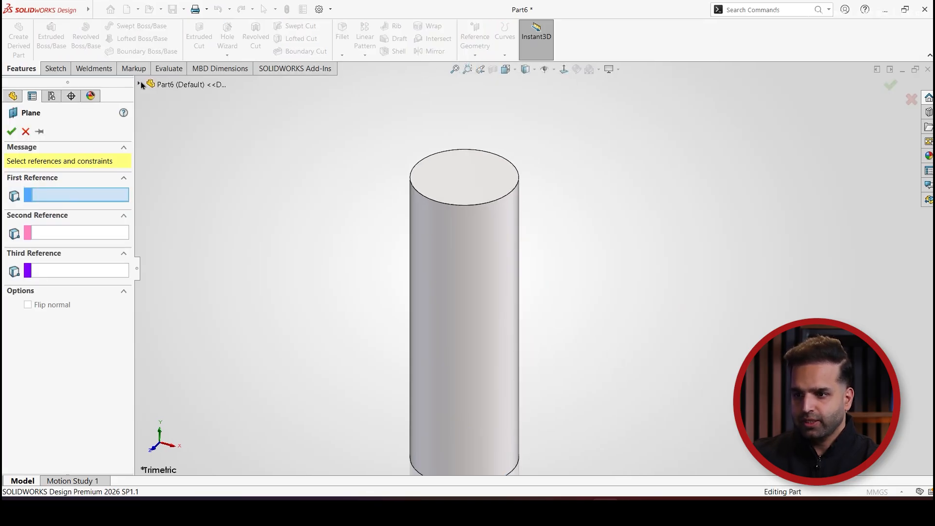
{"action": "left_click", "coordinate": [166, 84]}
{"action": "left_click", "coordinate": [186, 155]}
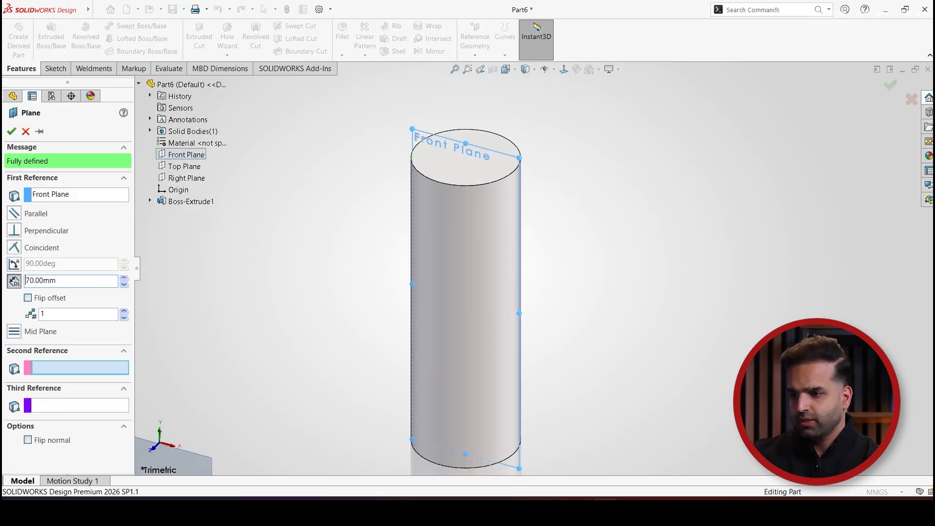
{"action": "middle_click_drag", "start_coordinate": [392, 335], "coordinate": [3, 153]}
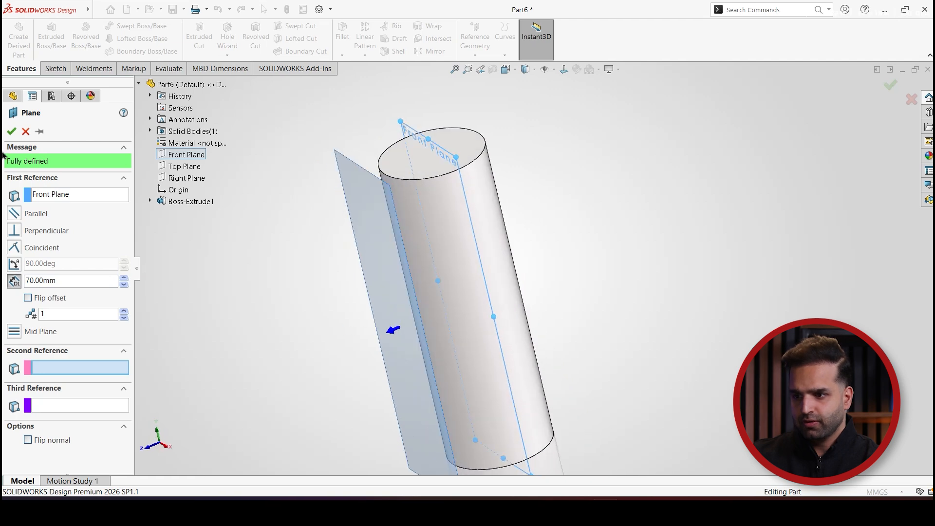
{"action": "left_click", "coordinate": [11, 131]}
- Start a sketch on the offset plane and draw a sloping centerline about 150 mm long across the cylinder's upper end
{"action": "left_click", "coordinate": [54, 69]}
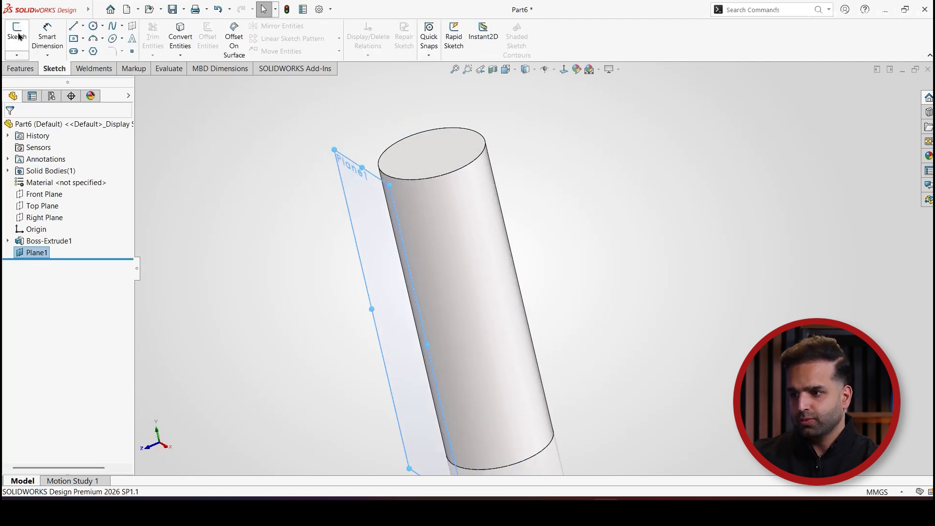
{"action": "left_click", "coordinate": [18, 37]}
{"action": "scroll", "coordinate": [687, 156], "scroll_direction": "down", "scroll_amount": 5}
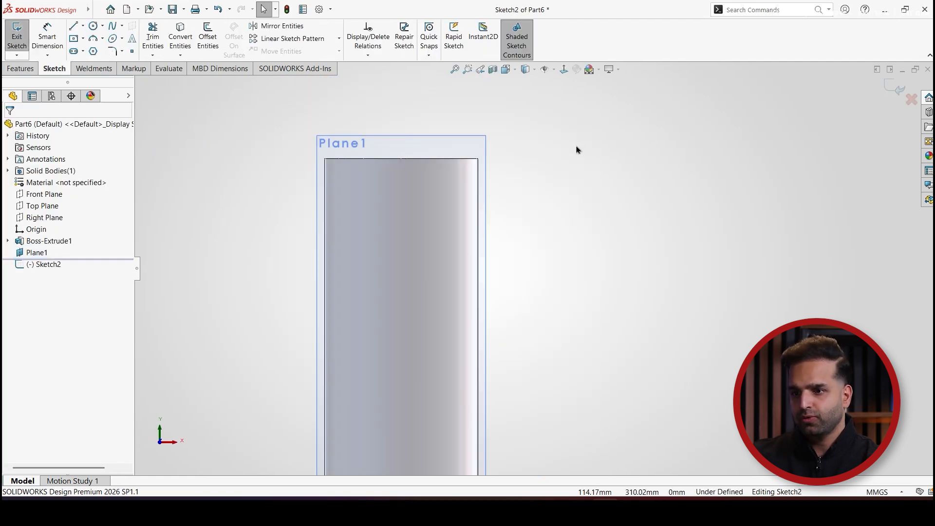
{"action": "left_click", "coordinate": [83, 26]}
{"action": "left_click", "coordinate": [76, 51]}
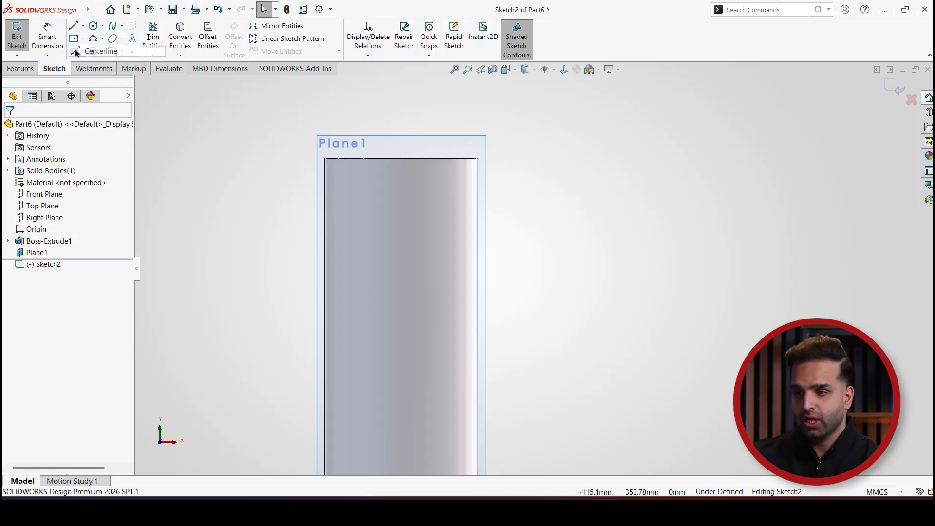
{"action": "left_click", "coordinate": [320, 172]}
{"action": "left_click", "coordinate": [547, 215]}
{"action": "key", "text": "Escape"}
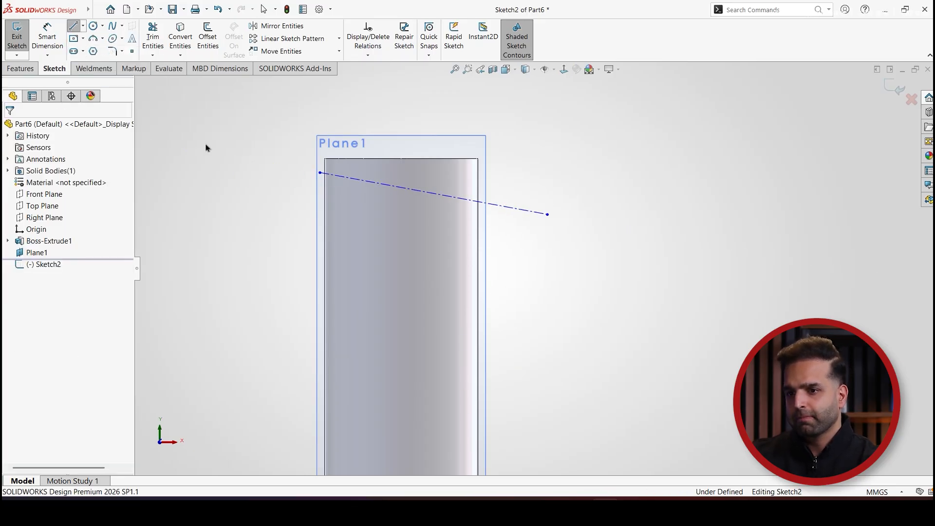
- Dimension the angle between the centerline and the cylinder's top edge as 5 degrees
{"action": "left_click", "coordinate": [47, 37]}
{"action": "left_click", "coordinate": [411, 188]}
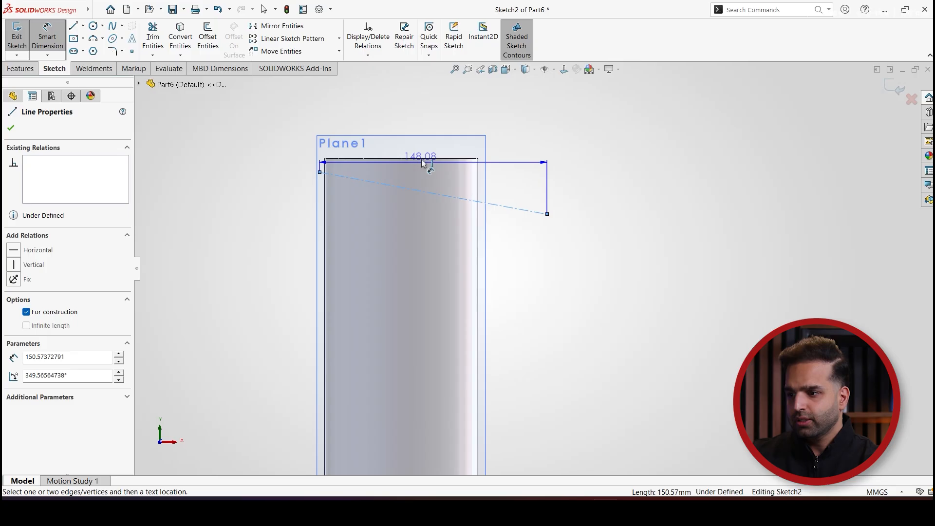
{"action": "left_click", "coordinate": [428, 159]}
{"action": "left_click", "coordinate": [550, 188]}
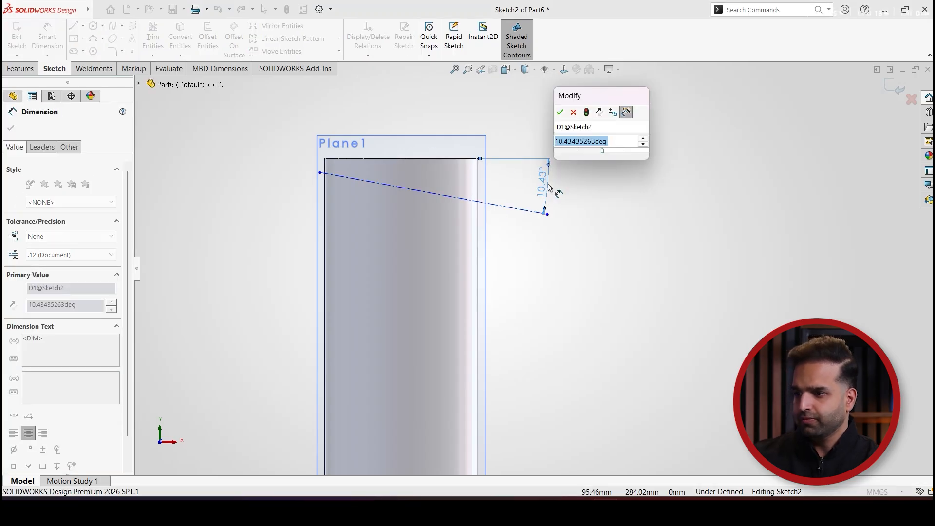
{"action": "type", "text": "5"}
{"action": "key", "text": "Return"}
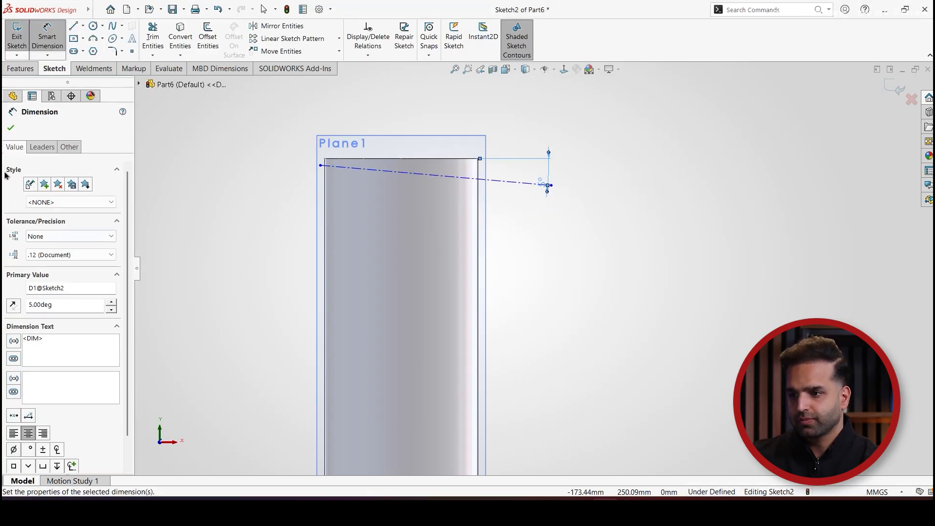
{"action": "left_click", "coordinate": [10, 128]}
- Add the sketch text "THIS IS SOLIDWORKS" along the centerline, with a larger custom font height instead of the document font
{"action": "left_click", "coordinate": [132, 39]}
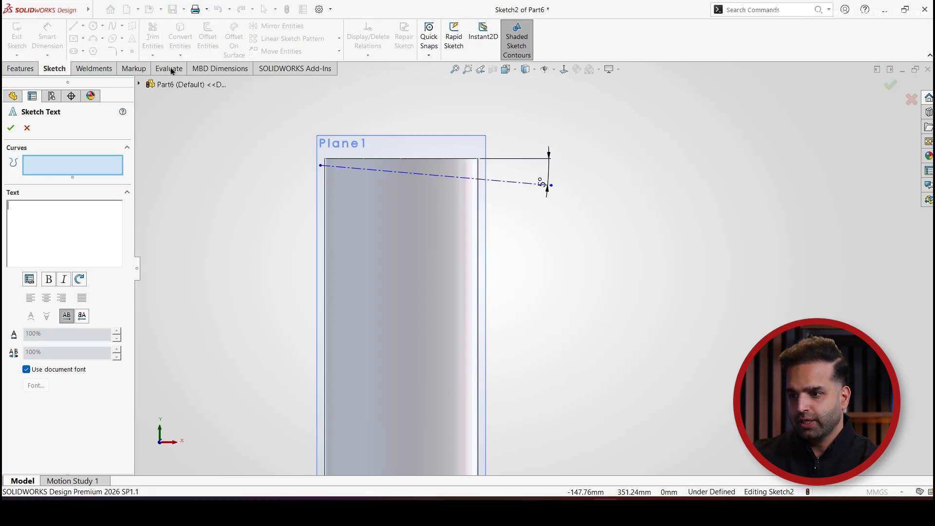
{"action": "left_click", "coordinate": [344, 167]}
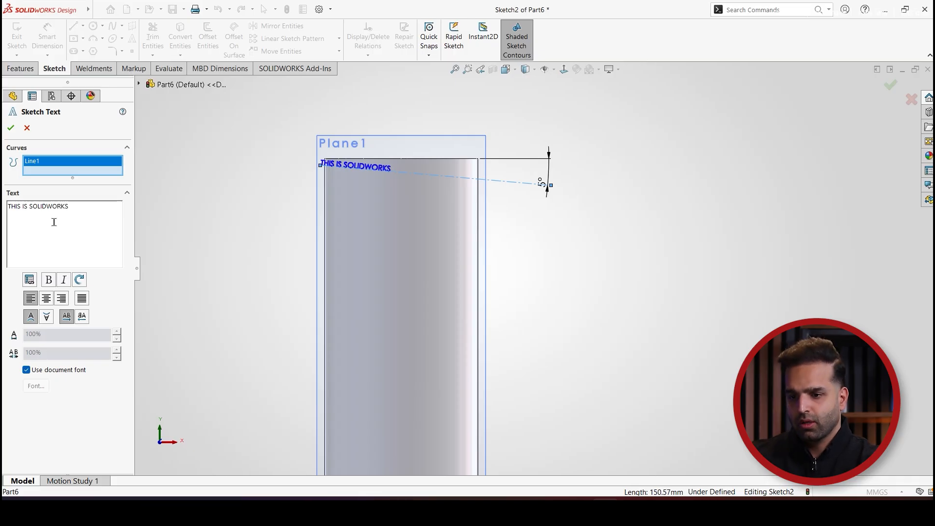
{"action": "left_click", "coordinate": [26, 370]}
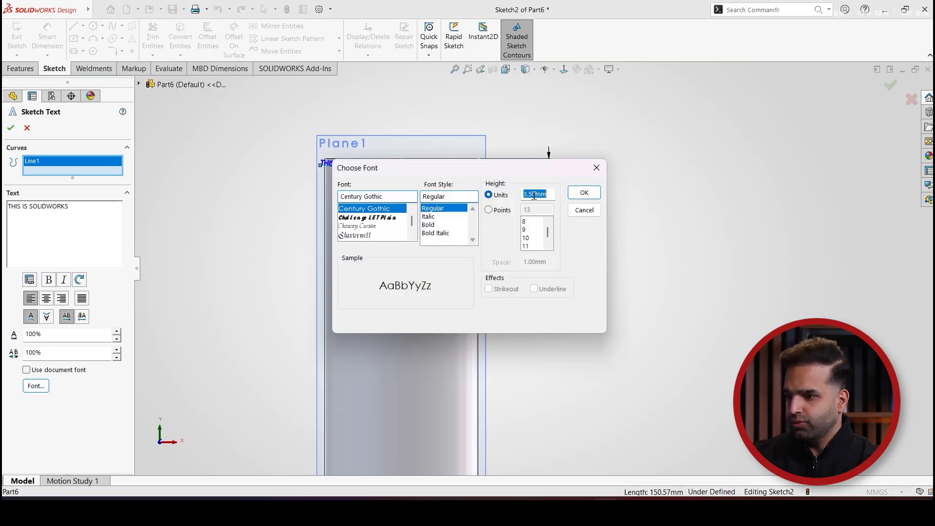
{"action": "key", "text": "Return"}
{"action": "key", "text": "Return"}
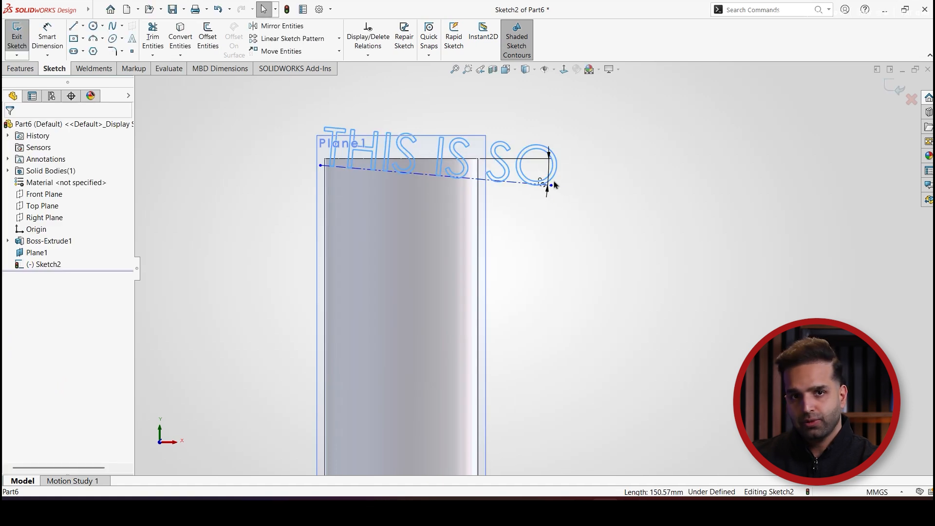
- Extend the centerline's free end to about X 302 mm so the whole text fits, lower the text line slightly and exit the sketch
{"action": "left_click_drag", "start_coordinate": [551, 186], "coordinate": [866, 226]}
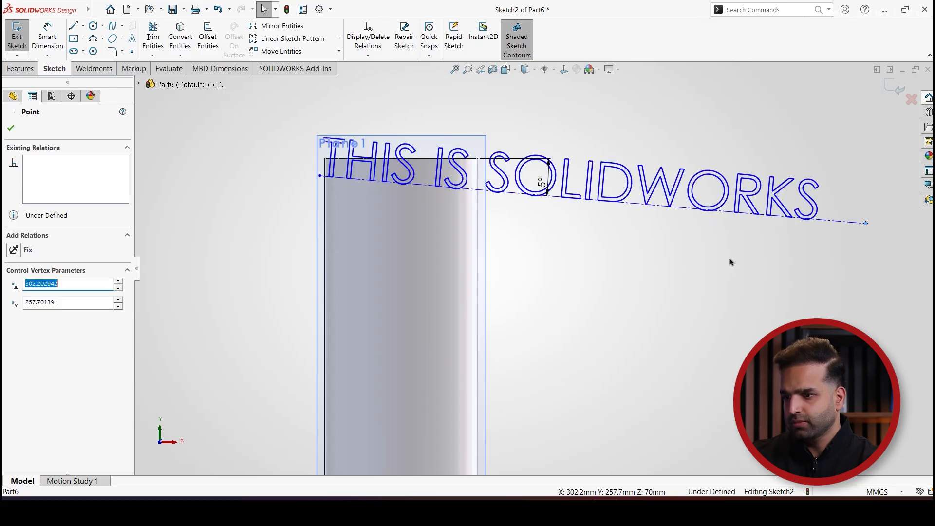
{"action": "scroll", "coordinate": [612, 247], "scroll_direction": "up", "scroll_amount": 3}
{"action": "scroll", "coordinate": [580, 233], "scroll_direction": "down", "scroll_amount": 2}
{"action": "left_click_drag", "start_coordinate": [324, 211], "coordinate": [322, 233]}
{"action": "left_click", "coordinate": [320, 246]}
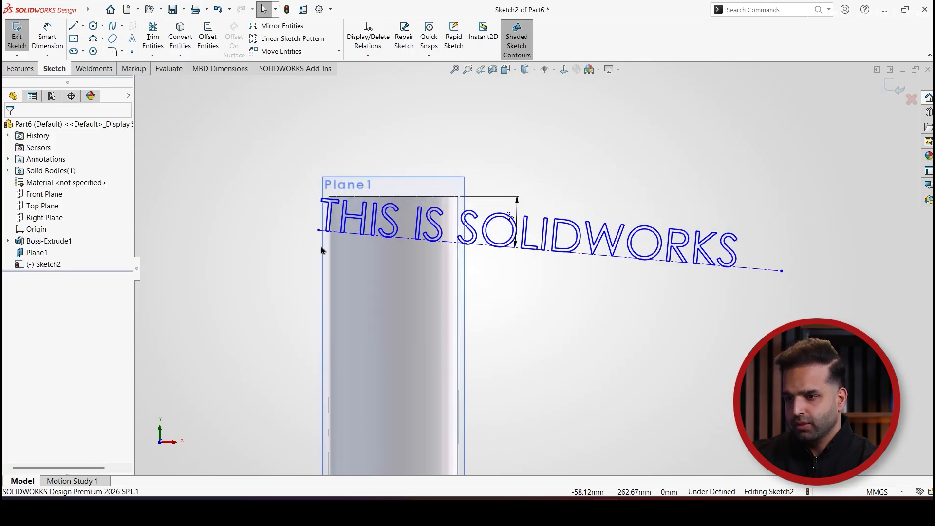
{"action": "scroll", "coordinate": [507, 287], "scroll_direction": "up", "scroll_amount": 2}
{"action": "scroll", "coordinate": [529, 243], "scroll_direction": "down", "scroll_amount": 1}
{"action": "left_click", "coordinate": [17, 36]}
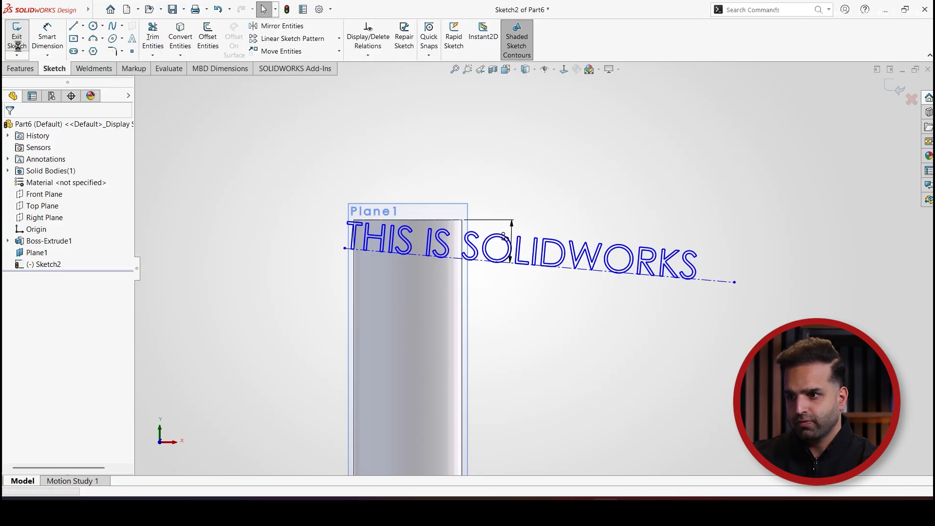
- Wrap the text sketch onto the cylindrical face as an analytical emboss with a 0.50 mm thickness
{"action": "left_click", "coordinate": [431, 26]}
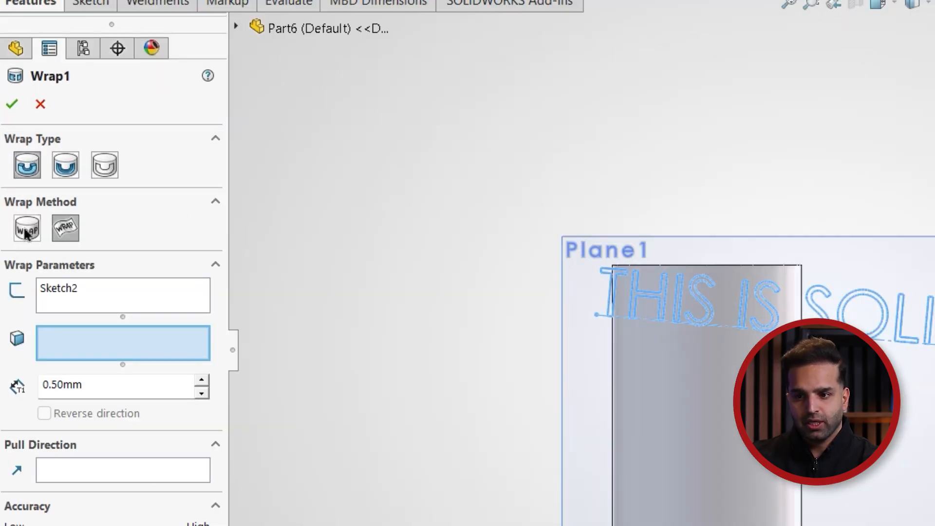
{"action": "left_click", "coordinate": [26, 229]}
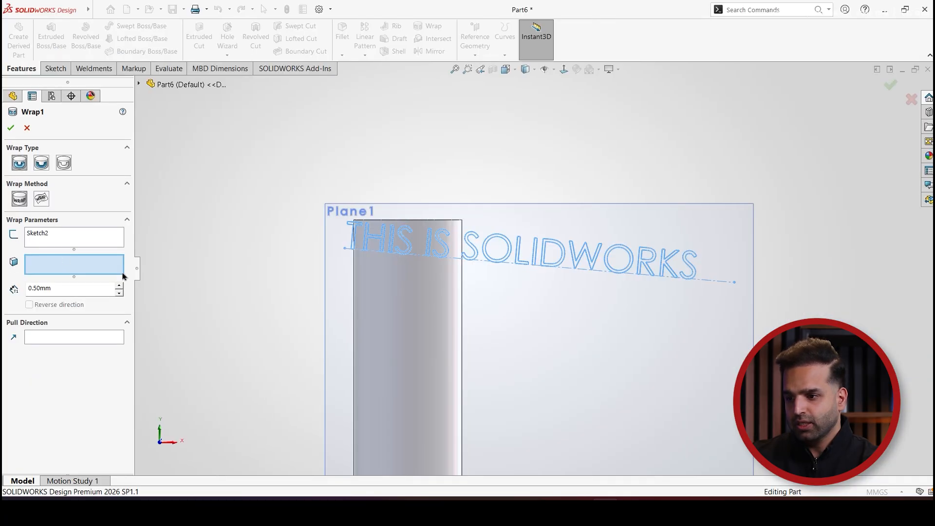
{"action": "left_click", "coordinate": [393, 283]}
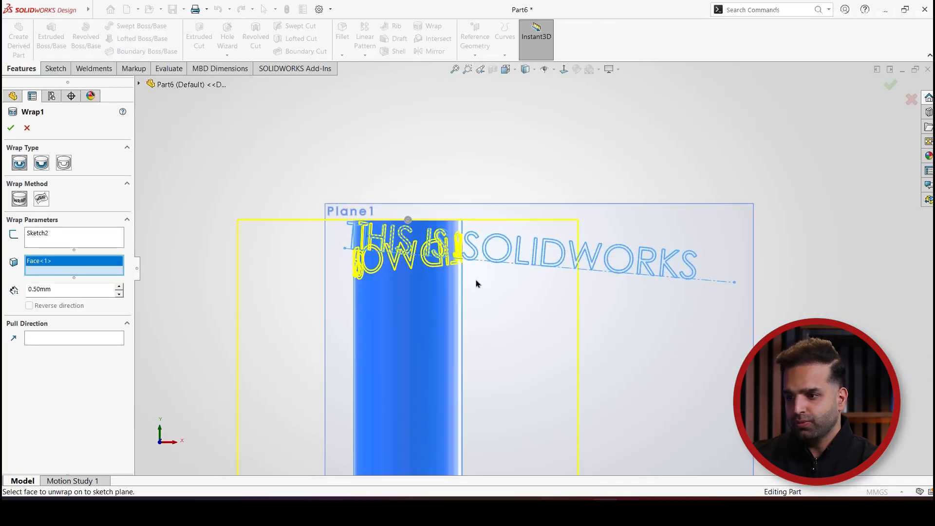
{"action": "scroll", "coordinate": [516, 277], "scroll_direction": "up", "scroll_amount": 4}
{"action": "middle_click_drag", "start_coordinate": [516, 277], "coordinate": [439, 294]}
{"action": "scroll", "coordinate": [562, 264], "scroll_direction": "down", "scroll_amount": 3}
{"action": "middle_click_drag", "start_coordinate": [562, 264], "coordinate": [509, 258]}
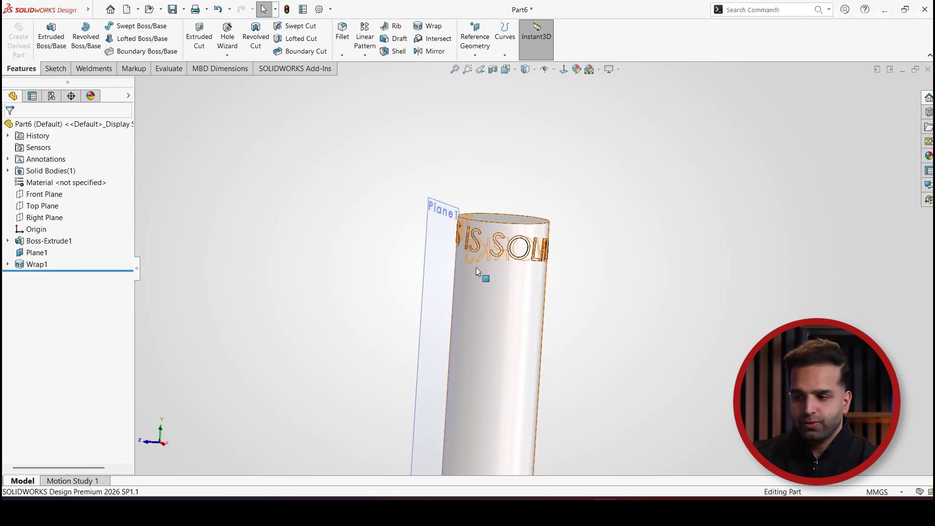
{"action": "scroll", "coordinate": [513, 240], "scroll_direction": "down", "scroll_amount": 4}
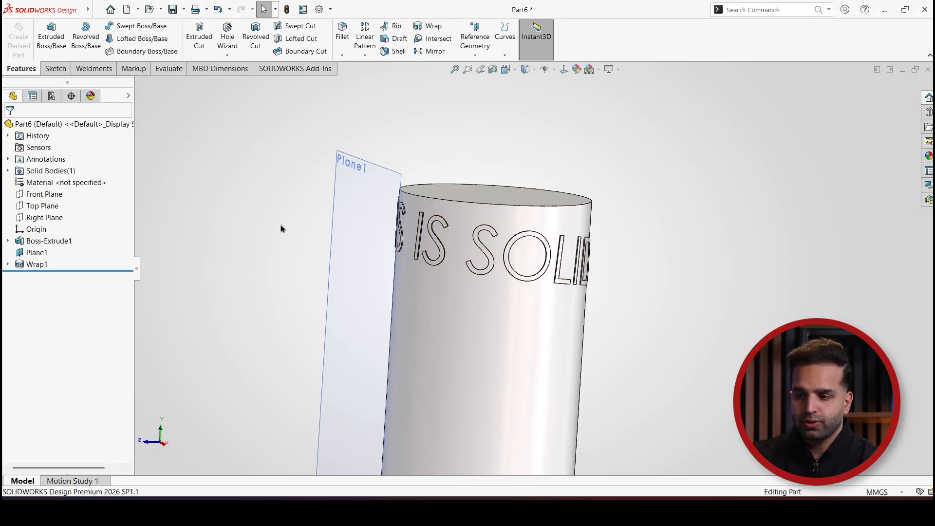
{"action": "middle_click_drag", "start_coordinate": [460, 234], "coordinate": [441, 258]}
{"action": "middle_click_drag", "start_coordinate": [459, 209], "coordinate": [436, 219]}
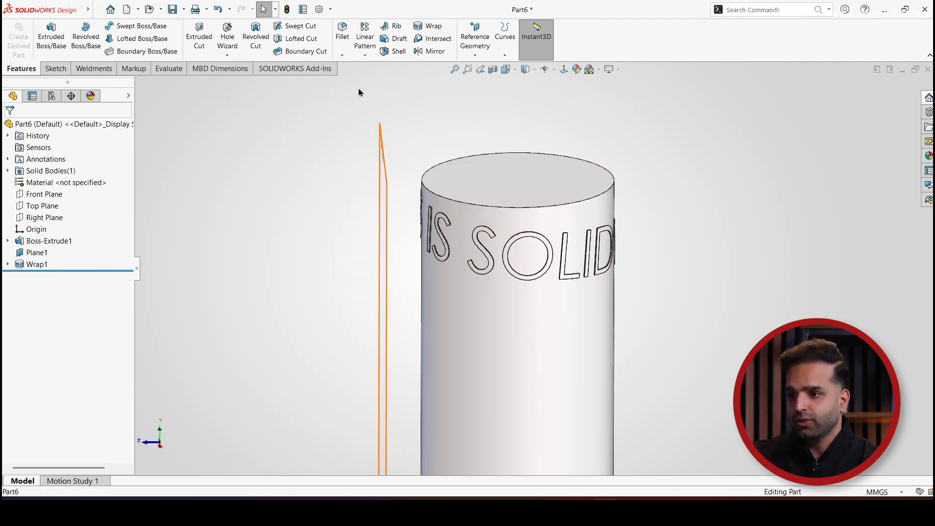
{"action": "left_click", "coordinate": [44, 194]}
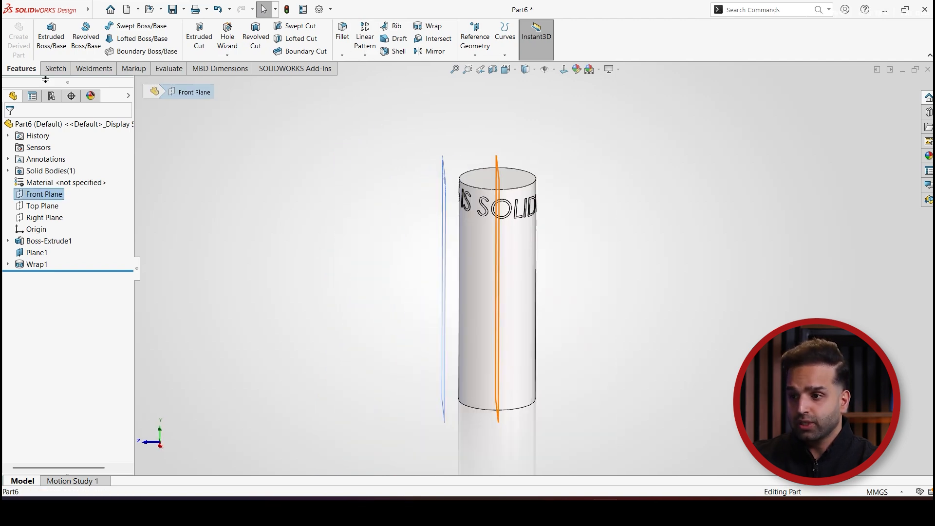
{"action": "left_click", "coordinate": [55, 68]}
{"action": "left_click", "coordinate": [212, 127]}
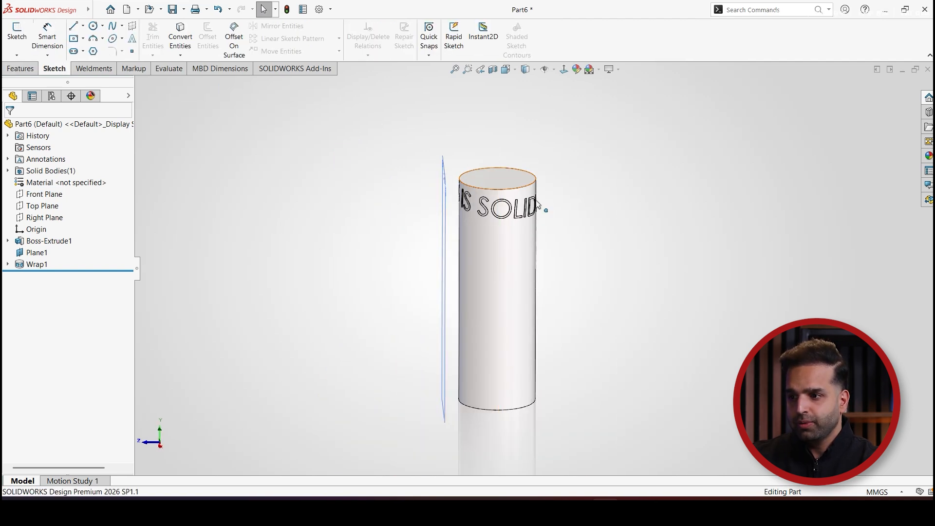
- Start a linear pattern, display the temporary axes and use the cylinder's axis as Direction 1
{"action": "scroll", "coordinate": [539, 184], "scroll_direction": "down", "scroll_amount": 2}
{"action": "left_click", "coordinate": [20, 69]}
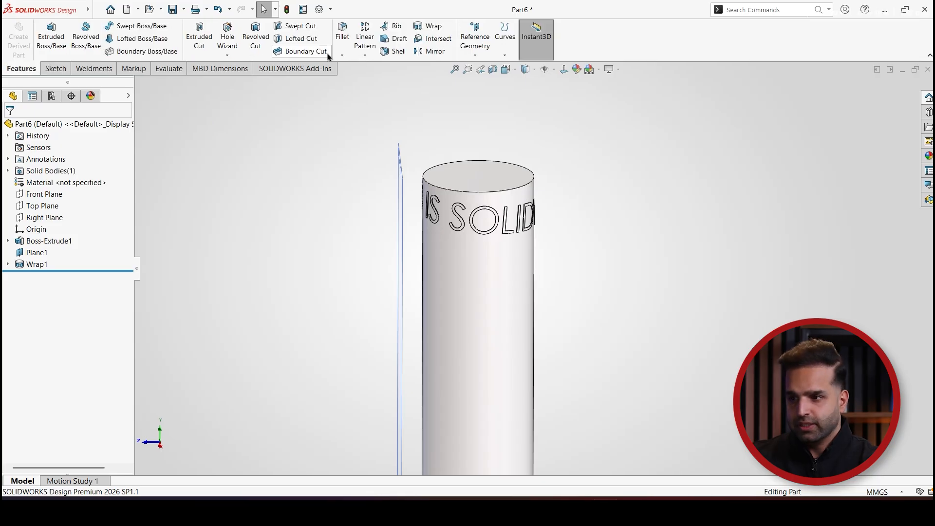
{"action": "left_click", "coordinate": [363, 57]}
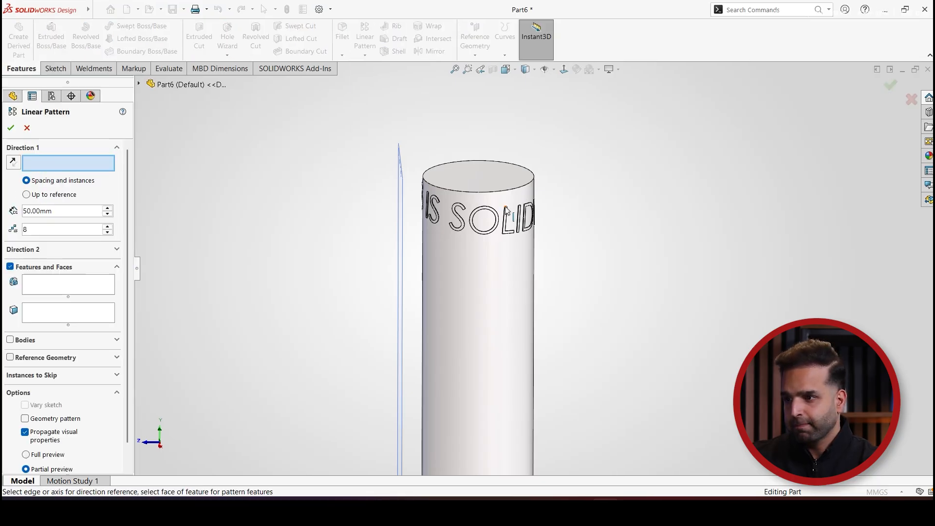
{"action": "left_click", "coordinate": [546, 70]}
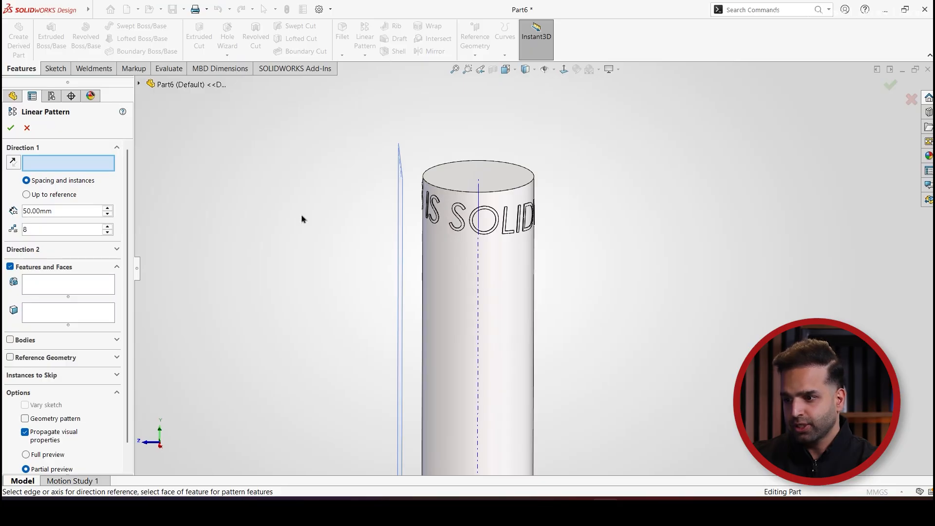
{"action": "left_click", "coordinate": [479, 267]}
{"action": "scroll", "coordinate": [466, 267], "scroll_direction": "up", "scroll_amount": 5}
{"action": "middle_click_drag", "start_coordinate": [511, 279], "coordinate": [541, 275]}
{"action": "scroll", "coordinate": [551, 278], "scroll_direction": "down", "scroll_amount": 4}
- Choose the text wrap as the feature to pattern and set the number of instances to 6
{"action": "left_click", "coordinate": [61, 288]}
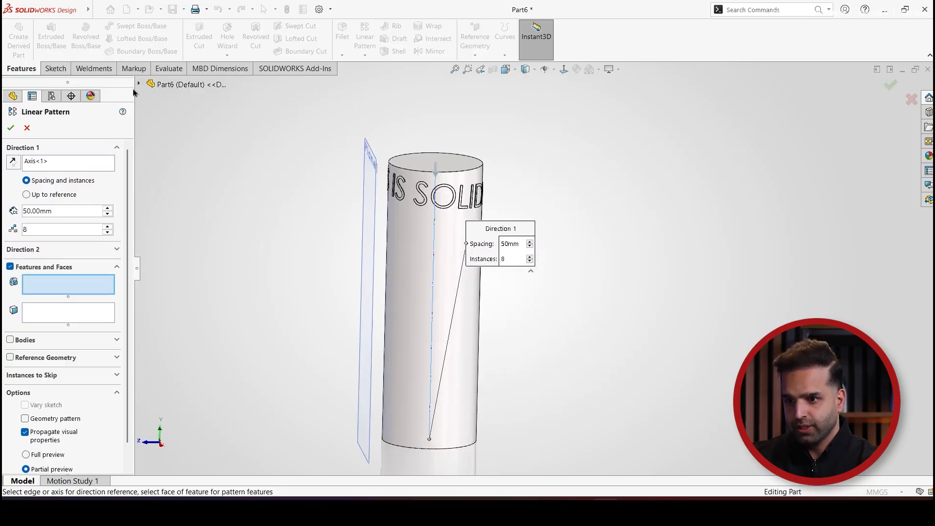
{"action": "left_click", "coordinate": [139, 84]}
{"action": "left_click", "coordinate": [178, 225]}
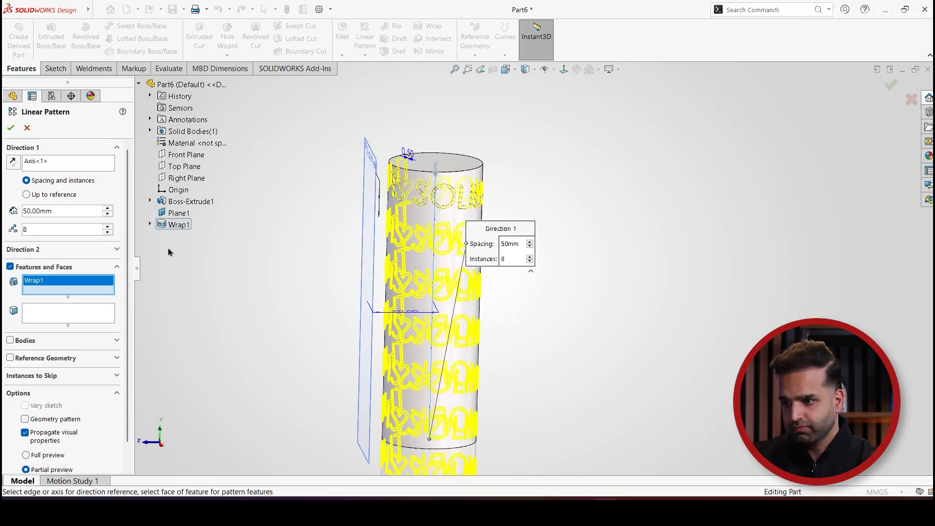
{"action": "scroll", "coordinate": [533, 261], "scroll_direction": "up", "scroll_amount": 5}
{"action": "middle_click_drag", "start_coordinate": [532, 261], "coordinate": [560, 273]}
{"action": "scroll", "coordinate": [540, 312], "scroll_direction": "down", "scroll_amount": 3}
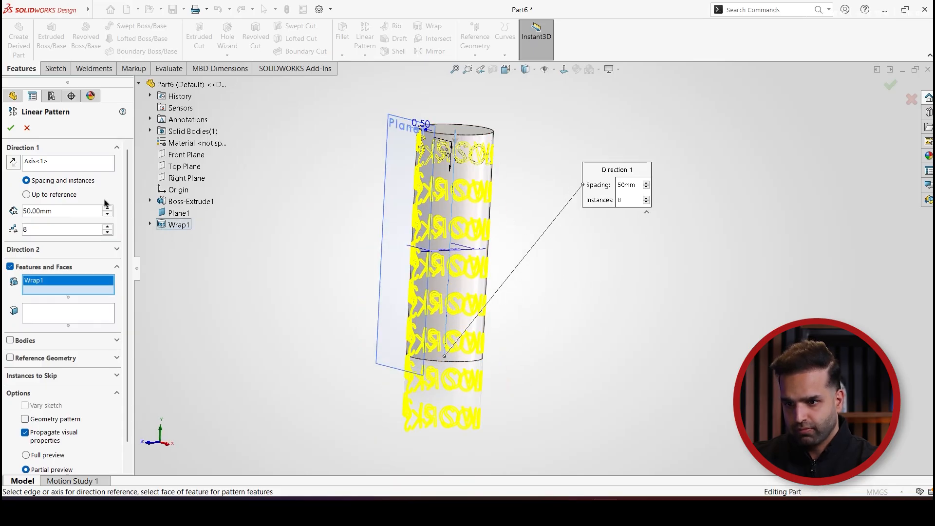
{"action": "left_click", "coordinate": [106, 234]}
{"action": "left_click", "coordinate": [107, 233]}
{"action": "middle_click_drag", "start_coordinate": [370, 278], "coordinate": [263, 283]}
{"action": "scroll", "coordinate": [466, 286], "scroll_direction": "down", "scroll_amount": 3}
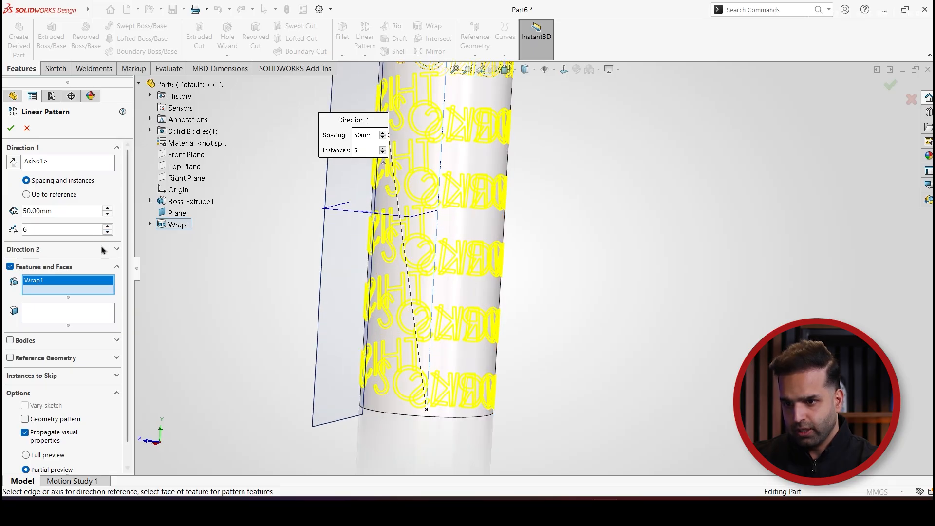
- Set the pattern spacing to 40 mm and accept the linear pattern
{"action": "left_click", "coordinate": [107, 214]}
{"action": "left_click", "coordinate": [107, 213]}
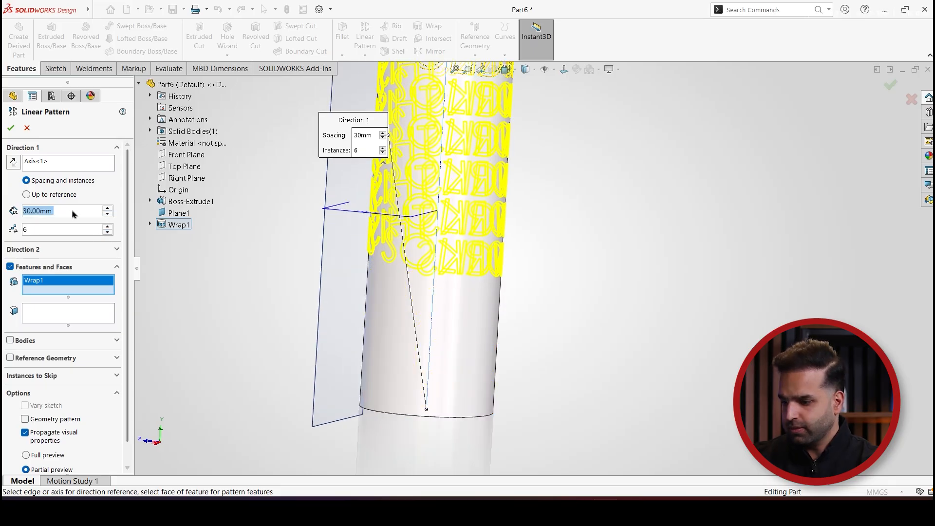
{"action": "type", "text": "40"}
{"action": "key", "text": "Return"}
{"action": "middle_click_drag", "start_coordinate": [419, 399], "coordinate": [467, 238]}
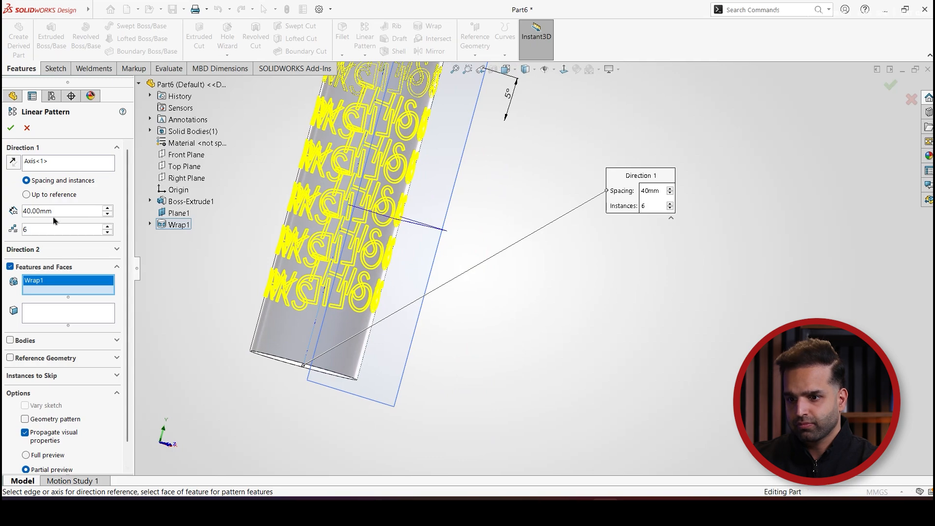
{"action": "scroll", "coordinate": [530, 273], "scroll_direction": "up", "scroll_amount": 3}
{"action": "middle_click_drag", "start_coordinate": [530, 272], "coordinate": [507, 281]}
{"action": "scroll", "coordinate": [465, 205], "scroll_direction": "down", "scroll_amount": 4}
{"action": "middle_click_drag", "start_coordinate": [465, 205], "coordinate": [570, 269]}
{"action": "scroll", "coordinate": [466, 195], "scroll_direction": "down", "scroll_amount": 3}
{"action": "scroll", "coordinate": [582, 265], "scroll_direction": "up", "scroll_amount": 4}
{"action": "scroll", "coordinate": [570, 269], "scroll_direction": "down", "scroll_amount": 1}
{"action": "left_click", "coordinate": [10, 128]}
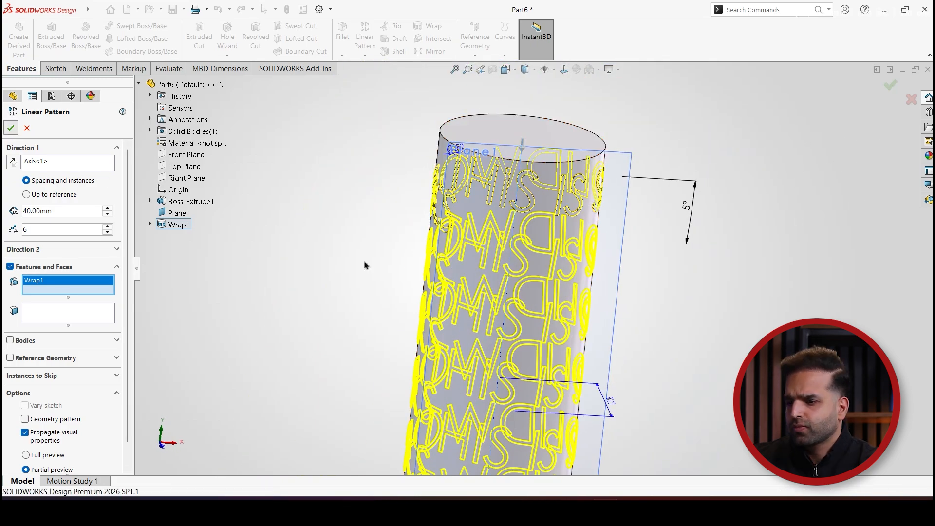
- Reduce the font height of the THIS IS SOLIDWORKS text in the wrap's sketch and rebuild the pattern
{"action": "middle_click_drag", "start_coordinate": [381, 265], "coordinate": [438, 251]}
{"action": "scroll", "coordinate": [504, 234], "scroll_direction": "down", "scroll_amount": 5}
{"action": "left_click", "coordinate": [312, 287]}
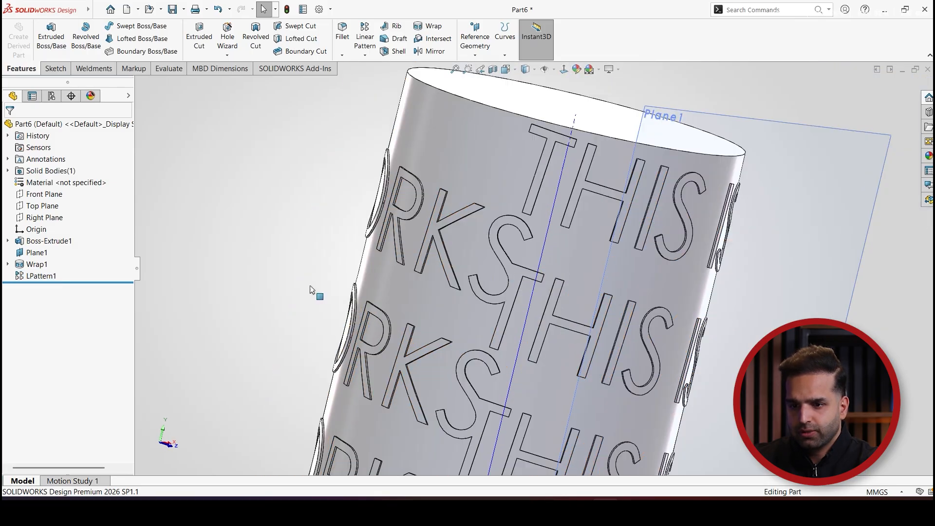
{"action": "left_click", "coordinate": [7, 264]}
{"action": "left_click", "coordinate": [55, 276]}
{"action": "left_click", "coordinate": [51, 247]}
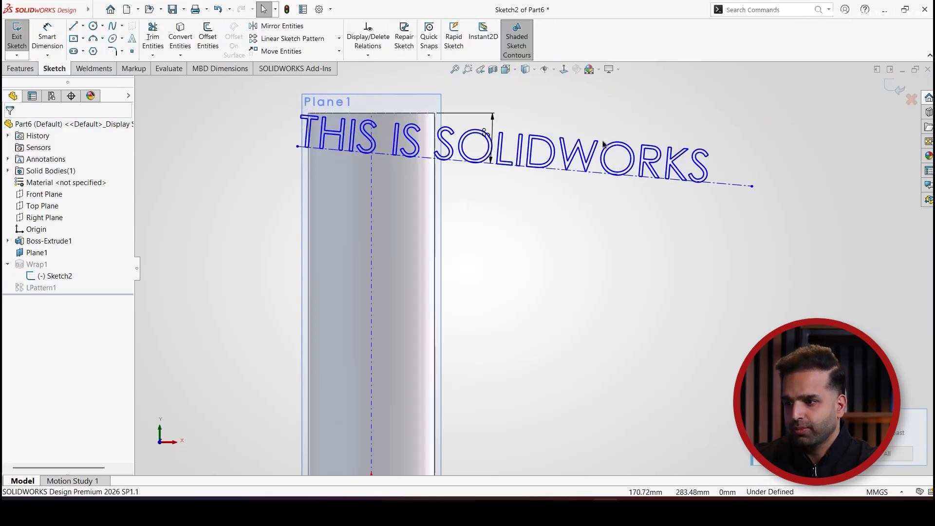
{"action": "double_click", "coordinate": [541, 163]}
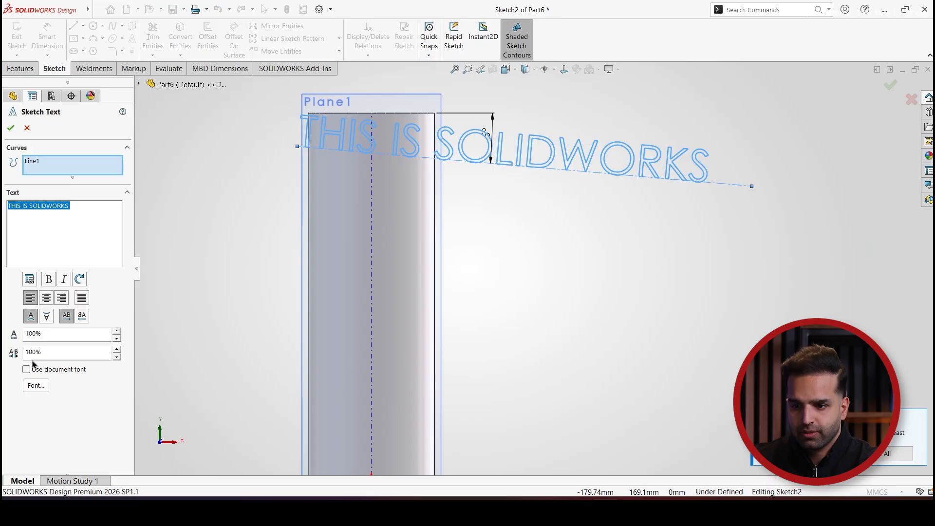
{"action": "left_click", "coordinate": [36, 385]}
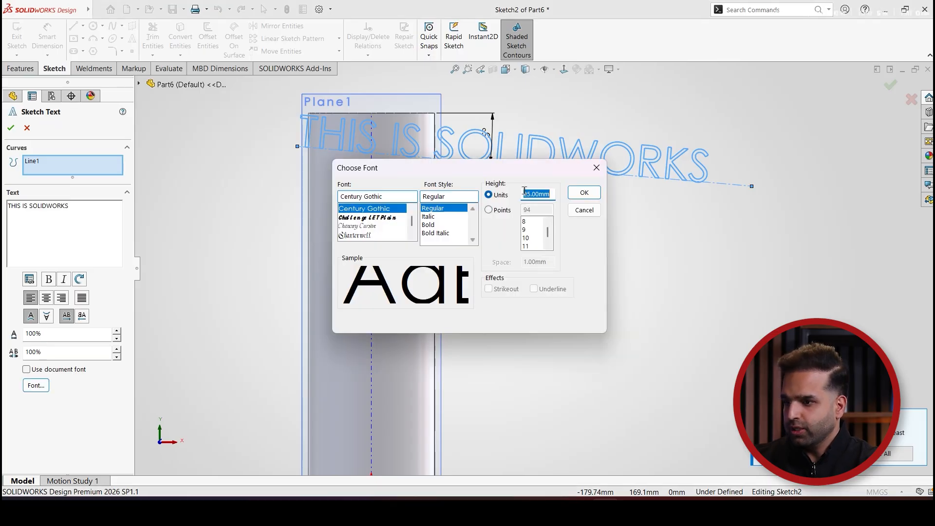
{"action": "key", "text": "Return"}
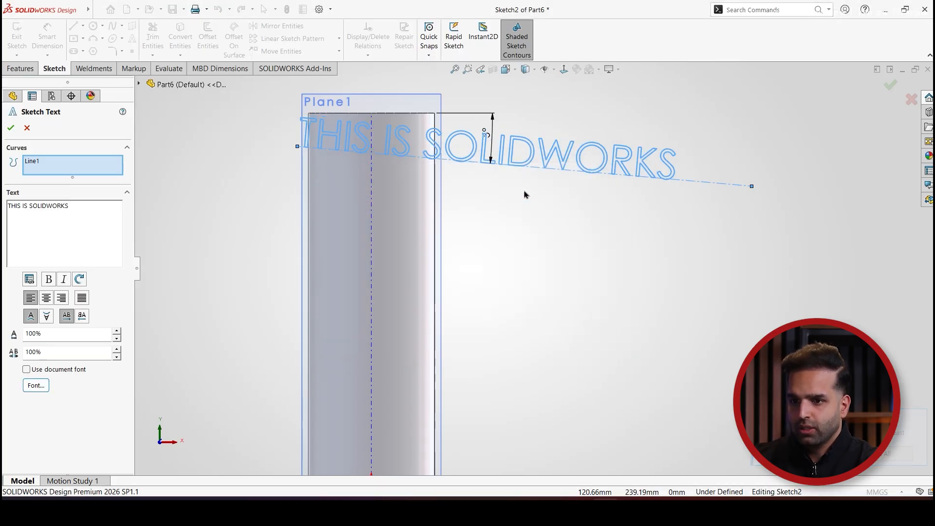
{"action": "left_click", "coordinate": [11, 129]}
{"action": "left_click", "coordinate": [7, 27]}
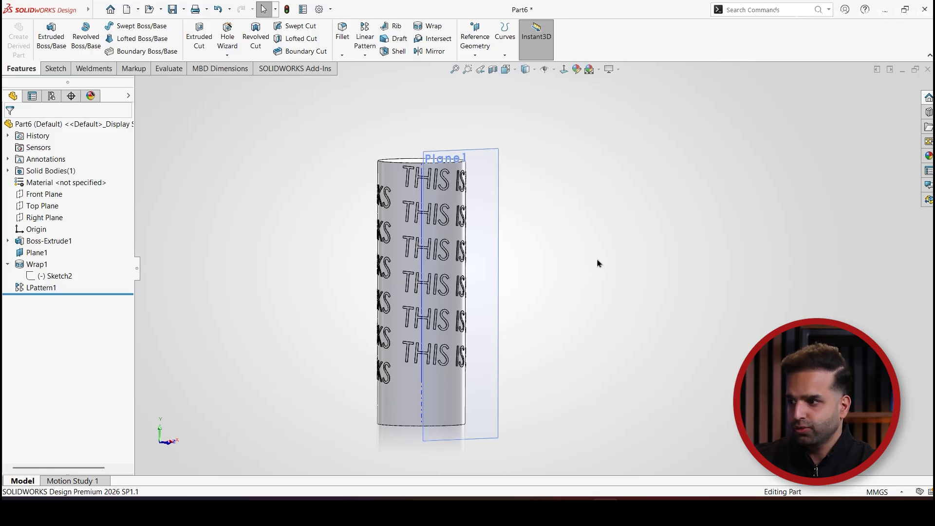
- Switch to the Part5 document, maximize it and start a sketch on the flat back face of the cover
{"action": "left_click", "coordinate": [898, 72]}
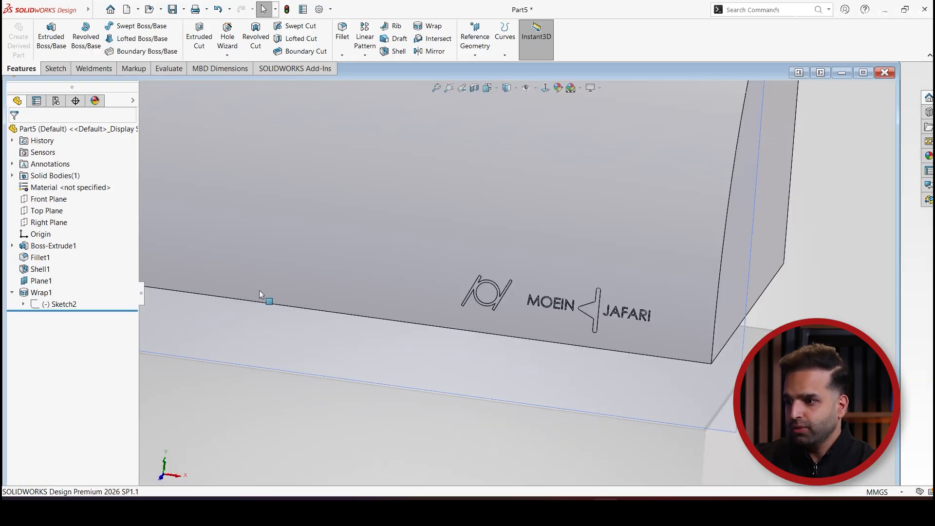
{"action": "left_click", "coordinate": [866, 75]}
{"action": "scroll", "coordinate": [507, 267], "scroll_direction": "up", "scroll_amount": 5}
{"action": "middle_click_drag", "start_coordinate": [551, 238], "coordinate": [508, 256]}
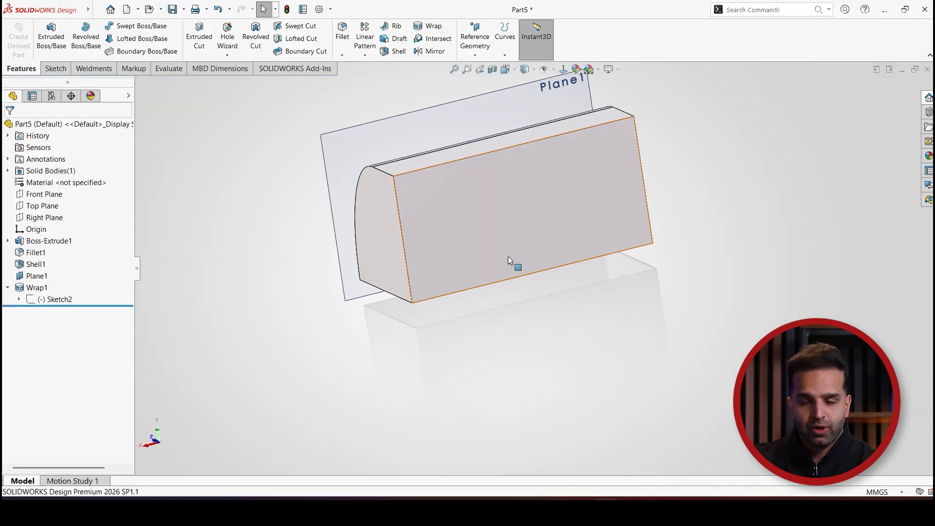
{"action": "scroll", "coordinate": [441, 236], "scroll_direction": "down", "scroll_amount": 5}
{"action": "left_click", "coordinate": [442, 238]}
{"action": "left_click", "coordinate": [56, 69]}
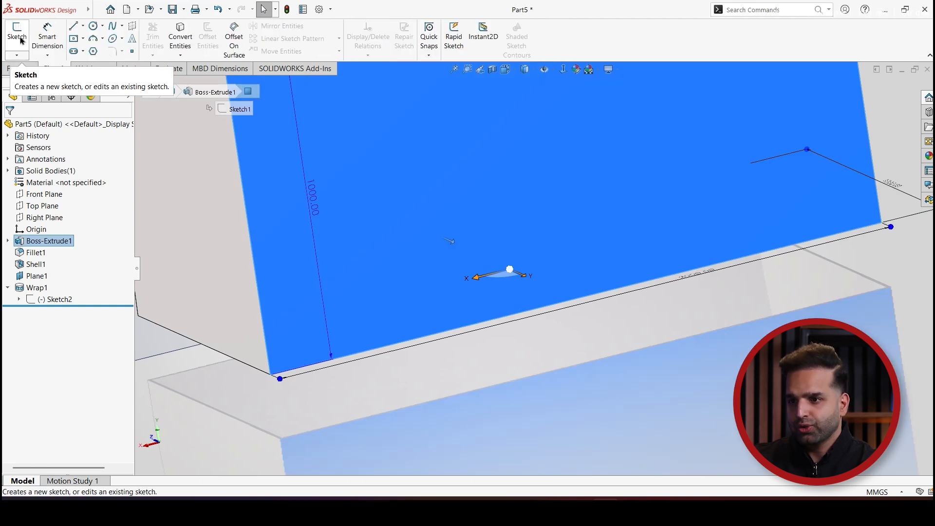
{"action": "left_click", "coordinate": [16, 34]}
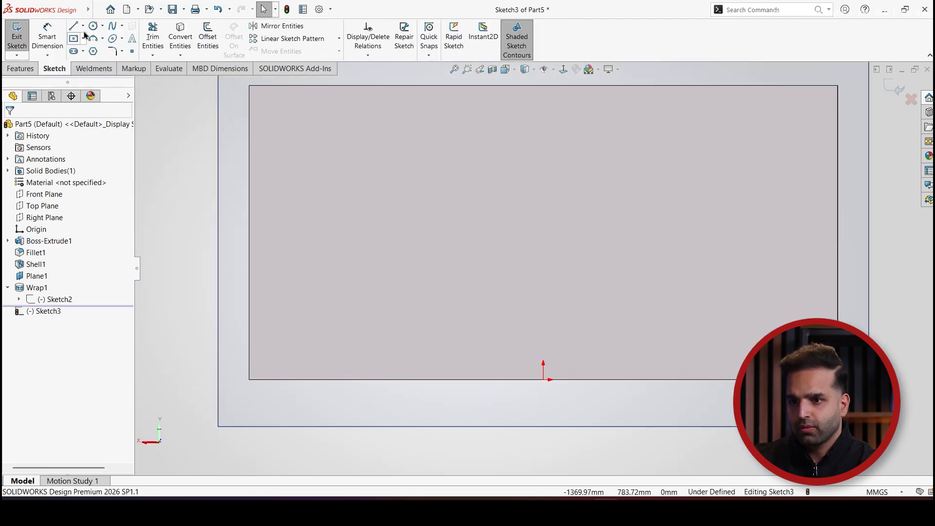
- Sketch a horizontal centerline about 447 mm long near the lower corner of the flat face
{"action": "left_click", "coordinate": [83, 26]}
{"action": "left_click", "coordinate": [94, 47]}
{"action": "scroll", "coordinate": [312, 322], "scroll_direction": "down", "scroll_amount": 2}
{"action": "left_click", "coordinate": [293, 352]}
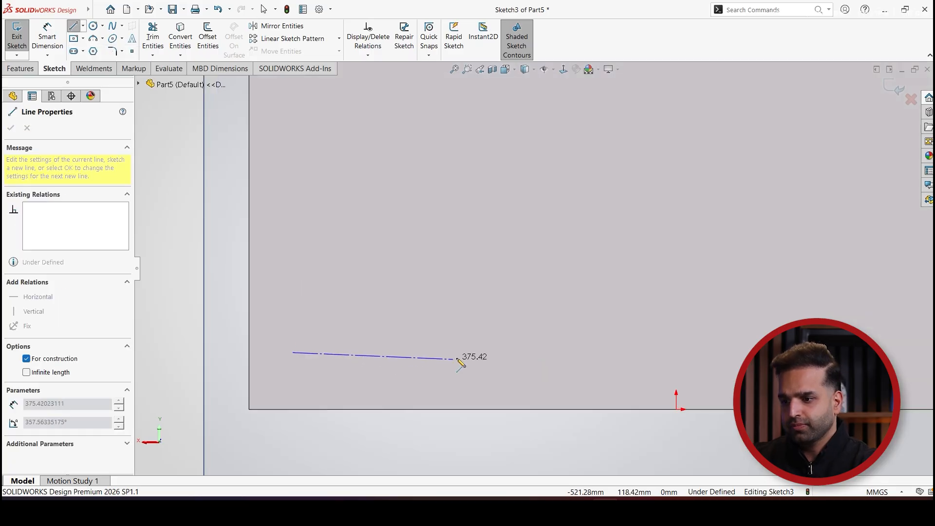
{"action": "left_click", "coordinate": [484, 352]}
{"action": "key", "text": "Escape"}
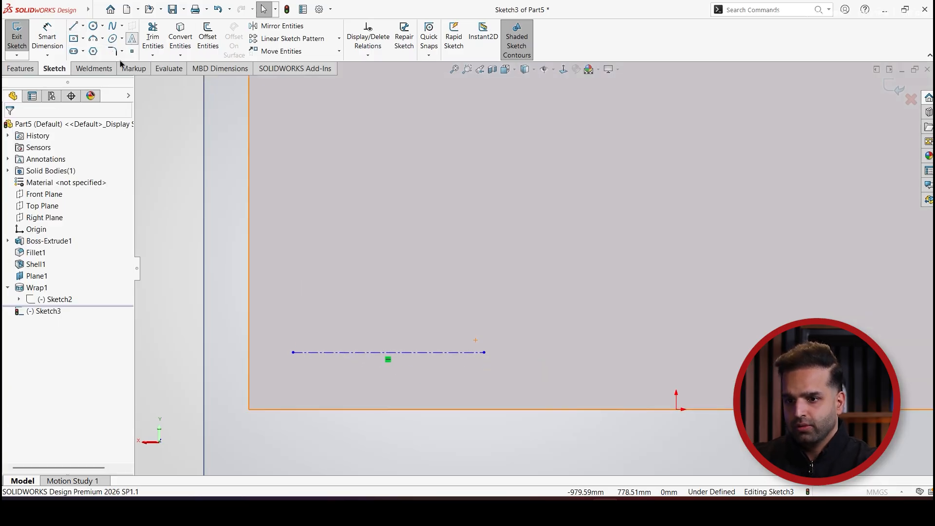
- Place the text PART NAME: MACHINE COVER on the centerline at 30 mm height, lengthen the line and finish the sketch
{"action": "left_click", "coordinate": [329, 353]}
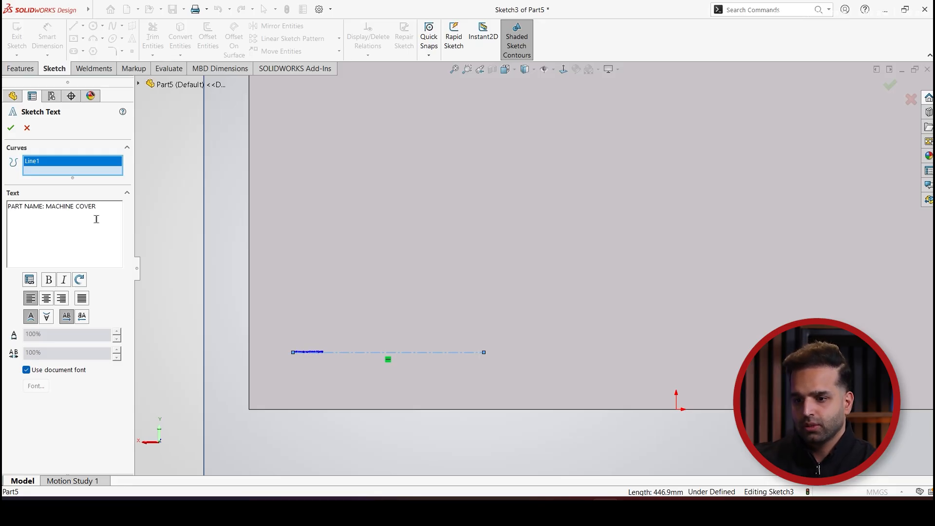
{"action": "left_click", "coordinate": [26, 370]}
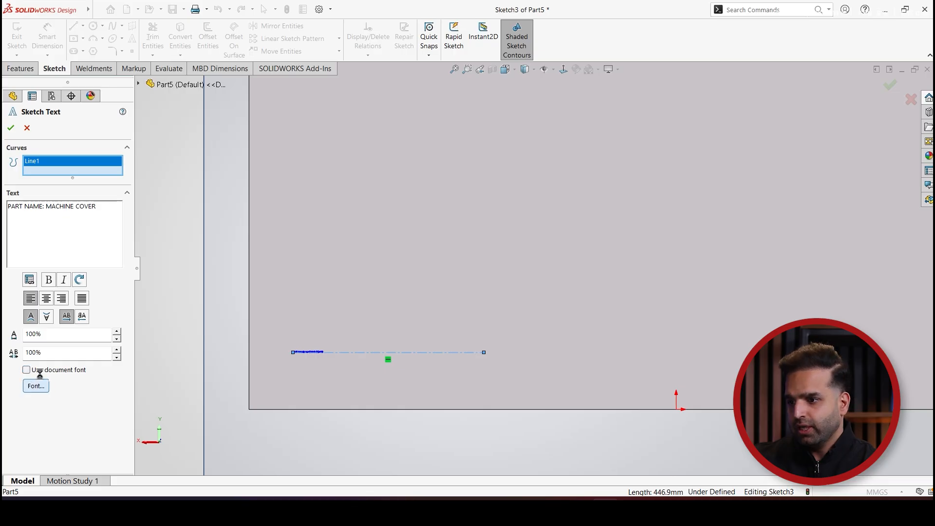
{"action": "left_click", "coordinate": [35, 386]}
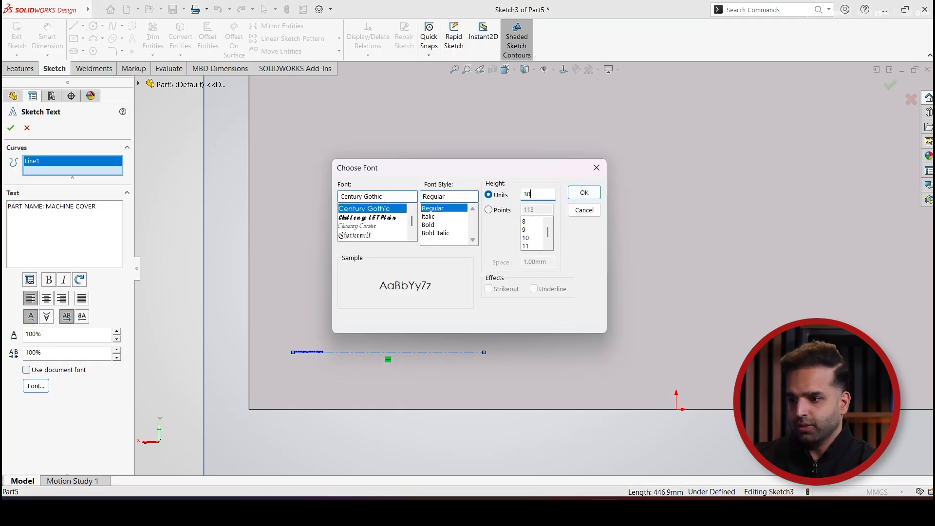
{"action": "key", "text": "Return"}
{"action": "left_click", "coordinate": [11, 128]}
{"action": "mouse_move", "coordinate": [485, 353]}
{"action": "left_mouse_down"}
{"action": "mouse_move", "coordinate": [648, 363]}
{"action": "mouse_move", "coordinate": [650, 354]}
{"action": "left_mouse_up"}
{"action": "left_click", "coordinate": [21, 42]}
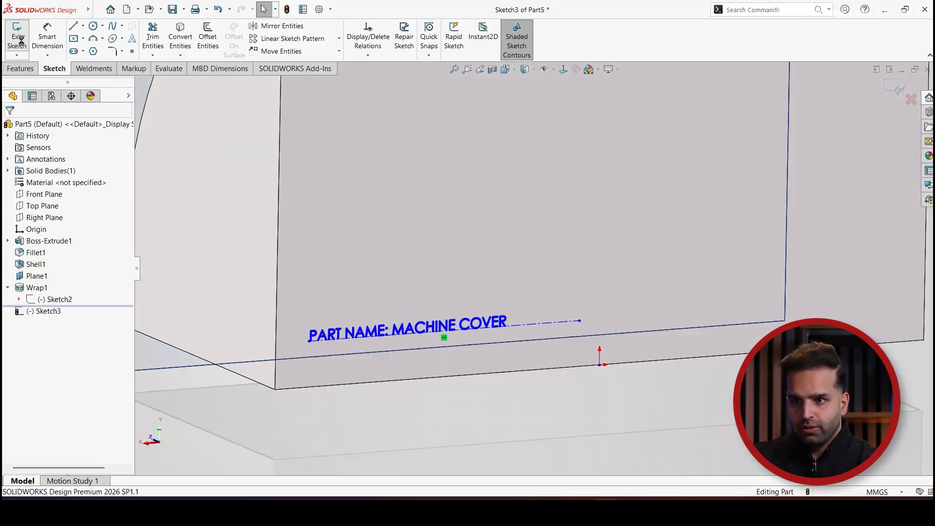
- Extrude the part name text 0.5 mm from the flat face as a blind boss
{"action": "left_click", "coordinate": [21, 70]}
{"action": "scroll", "coordinate": [462, 290], "scroll_direction": "up", "scroll_amount": 1}
{"action": "scroll", "coordinate": [461, 290], "scroll_direction": "down", "scroll_amount": 1}
{"action": "left_click", "coordinate": [50, 44]}
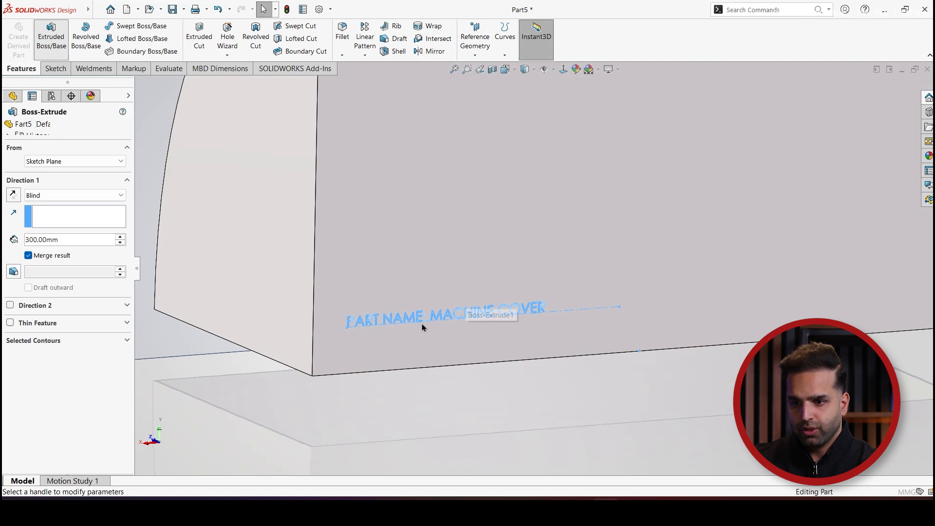
{"action": "middle_click_drag", "start_coordinate": [530, 308], "coordinate": [532, 358]}
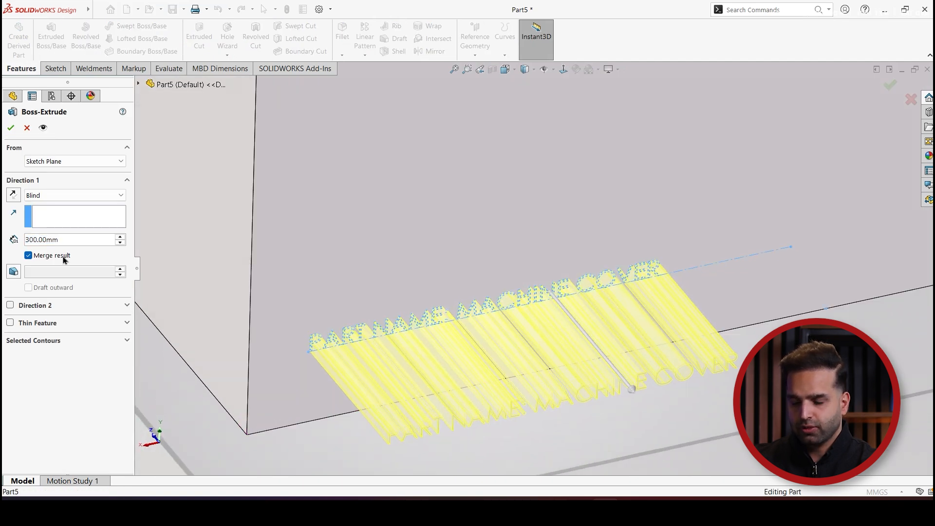
{"action": "type", "text": "0.5"}
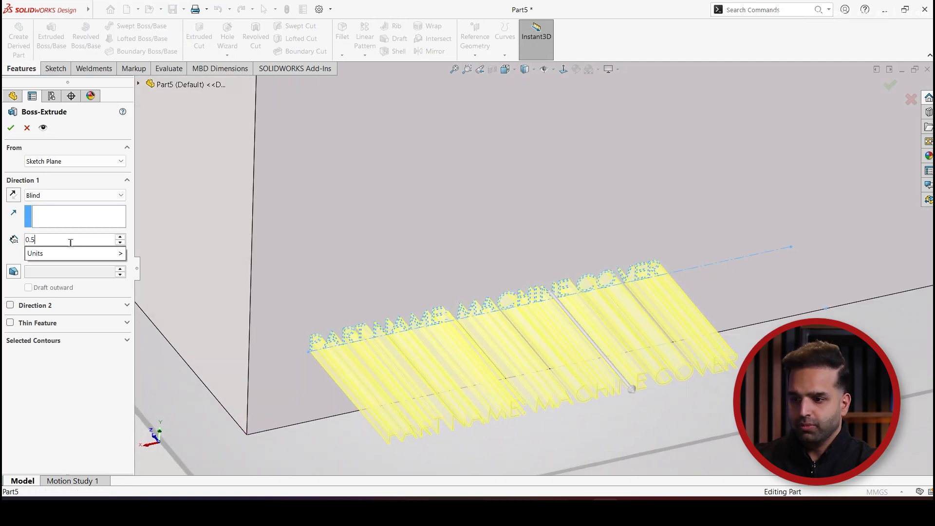
{"action": "key", "text": "Return"}
- Change the logo wrap on the curved face from emboss to deboss
{"action": "middle_click_drag", "start_coordinate": [273, 294], "coordinate": [477, 238]}
{"action": "scroll", "coordinate": [477, 238], "scroll_direction": "down", "scroll_amount": 4}
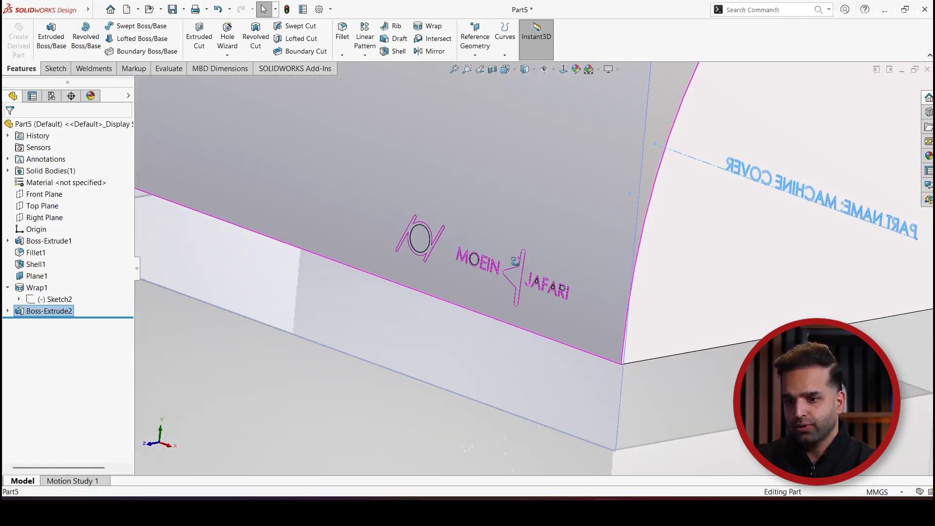
{"action": "left_click", "coordinate": [19, 289]}
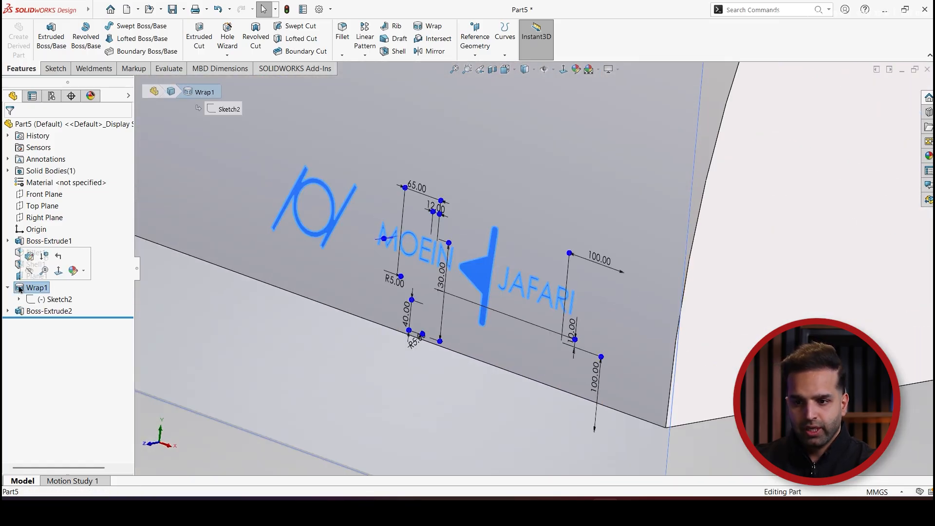
{"action": "left_click", "coordinate": [29, 256]}
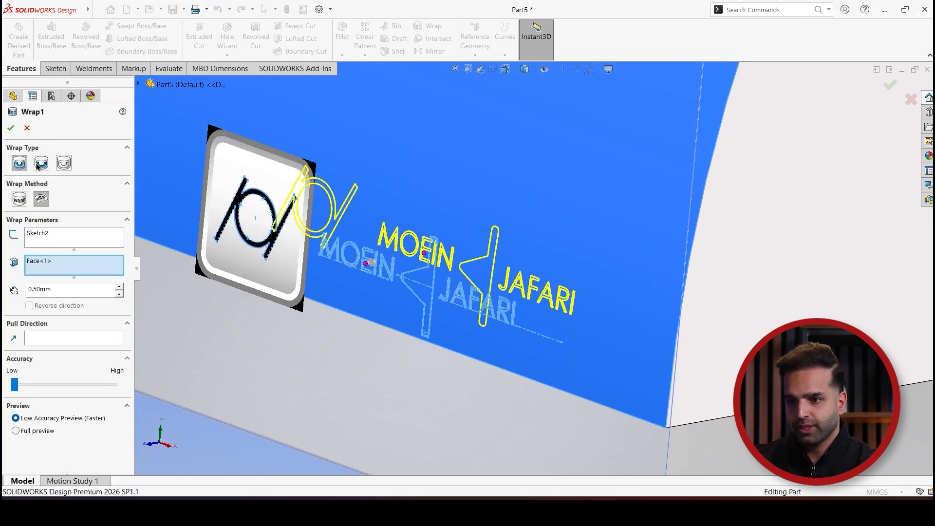
{"action": "left_click", "coordinate": [41, 164]}
{"action": "left_click", "coordinate": [10, 128]}
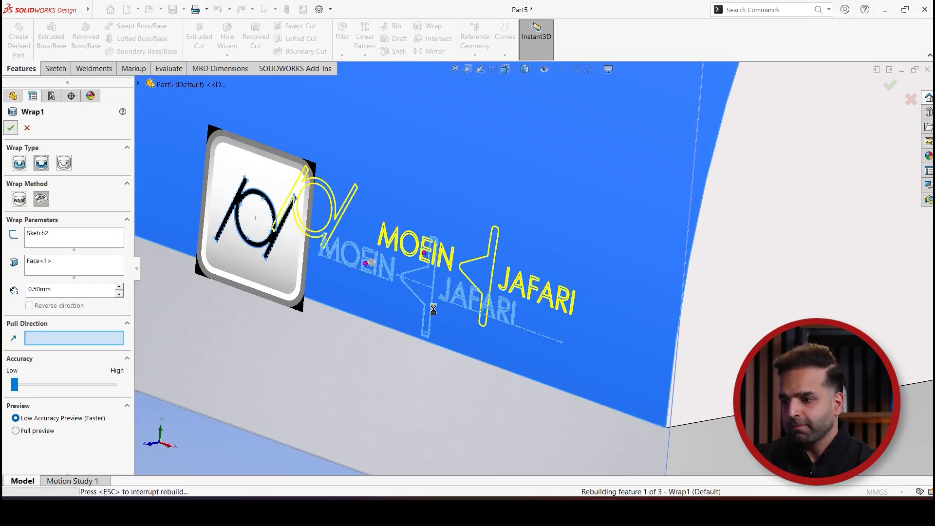
- Inspect the debossed logo, reopen the wrap's sketch and delete the reference picture behind the symbol
{"action": "scroll", "coordinate": [549, 293], "scroll_direction": "down", "scroll_amount": 5}
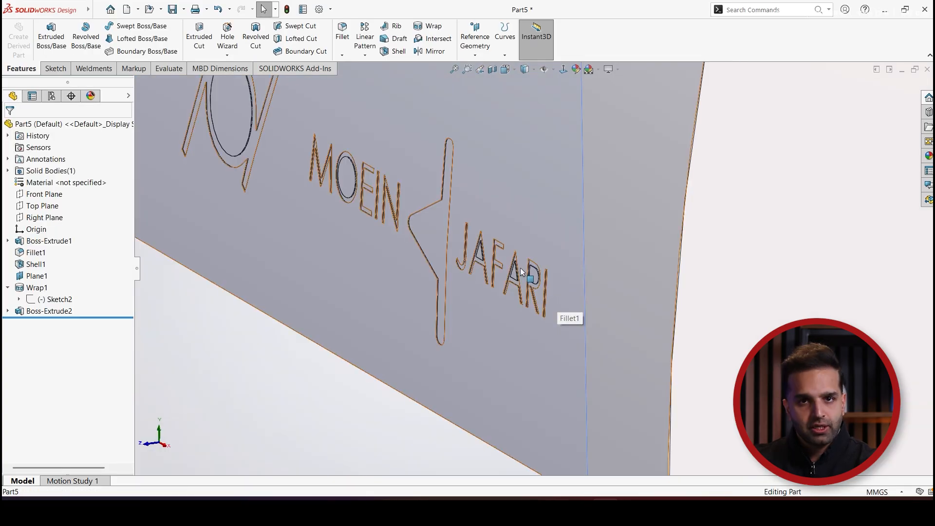
{"action": "scroll", "coordinate": [523, 264], "scroll_direction": "down", "scroll_amount": 5}
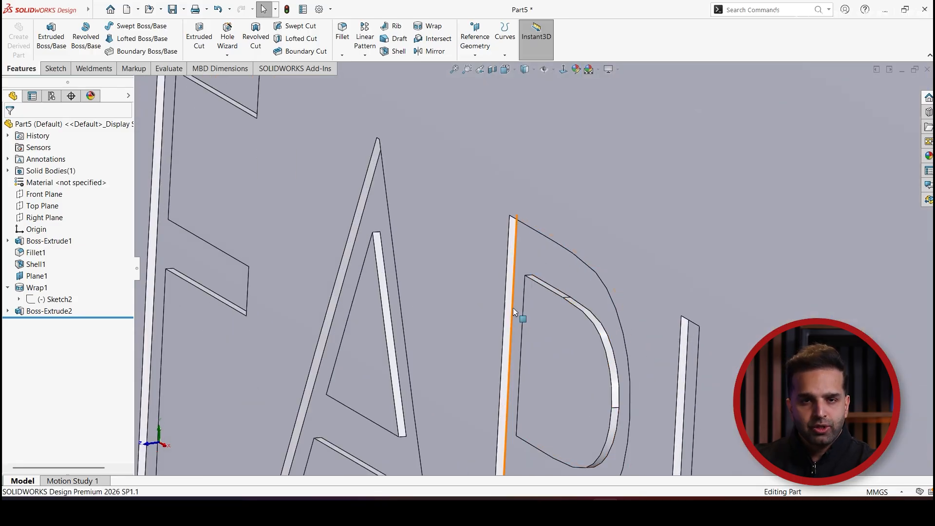
{"action": "scroll", "coordinate": [523, 313], "scroll_direction": "up", "scroll_amount": 10}
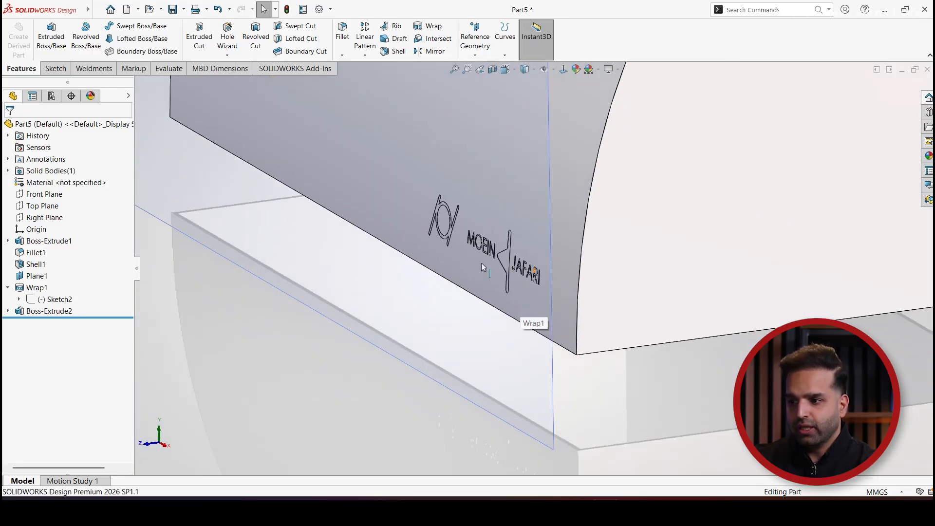
{"action": "middle_click_drag", "start_coordinate": [461, 249], "coordinate": [404, 183]}
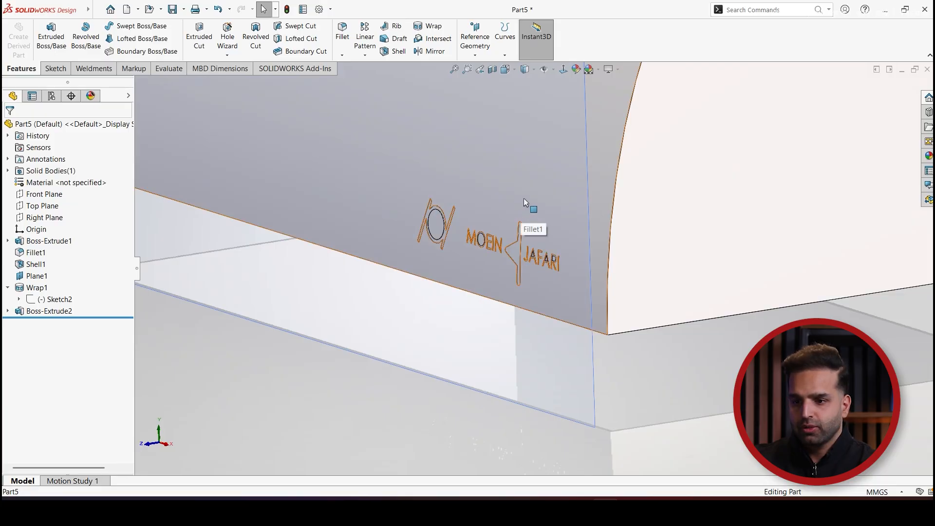
{"action": "scroll", "coordinate": [523, 205], "scroll_direction": "down", "scroll_amount": 2}
{"action": "left_click", "coordinate": [33, 299]}
{"action": "left_click", "coordinate": [42, 272]}
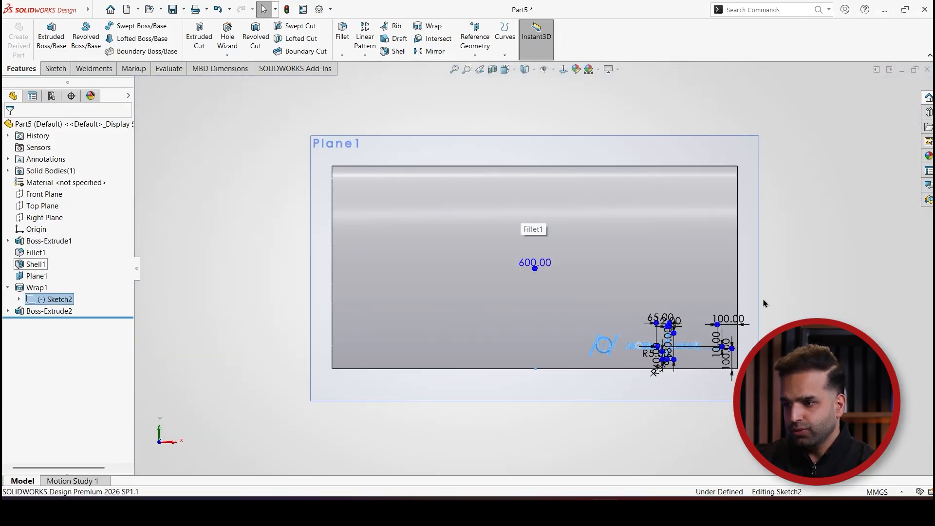
{"action": "scroll", "coordinate": [599, 250], "scroll_direction": "down", "scroll_amount": 5}
{"action": "scroll", "coordinate": [331, 254], "scroll_direction": "down", "scroll_amount": 2}
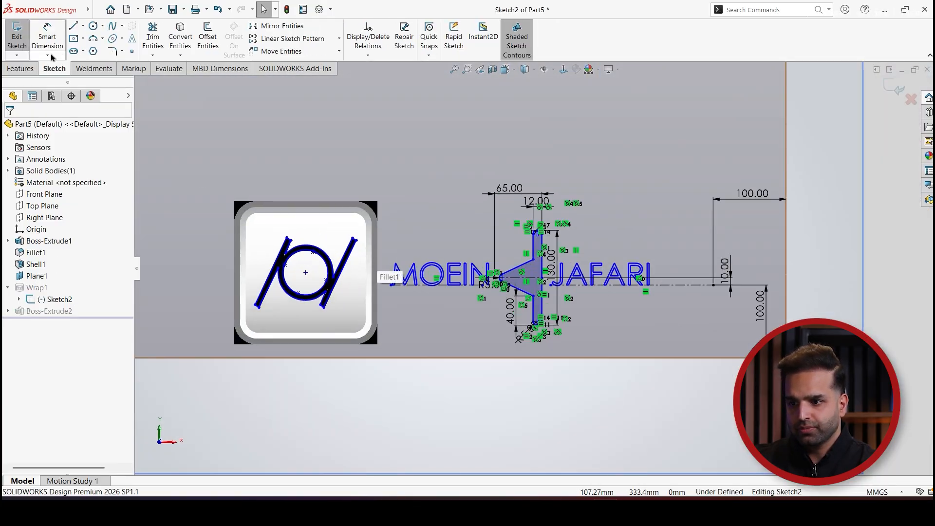
{"action": "right_click", "coordinate": [263, 217]}
{"action": "left_click", "coordinate": [294, 349]}
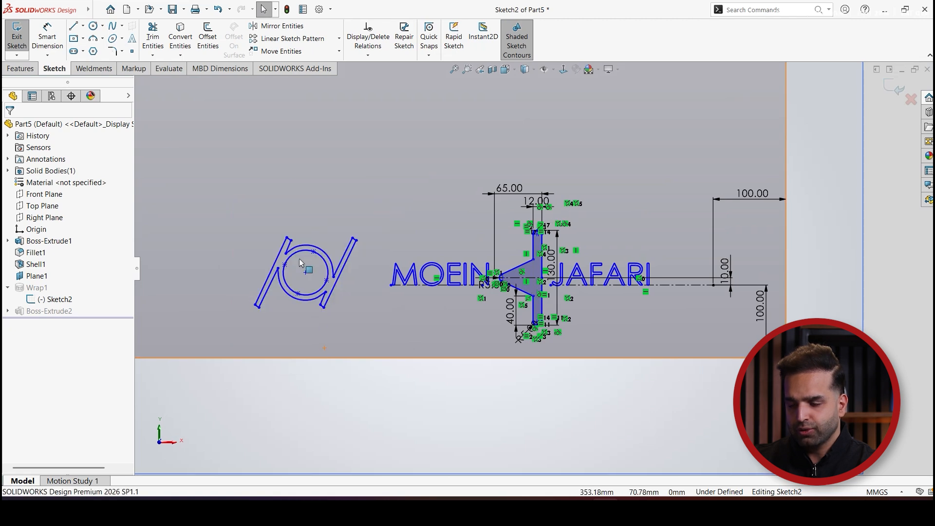
- Draw a corner rectangle around the symbol and logo text, widening it slightly on the symbol's side
{"action": "right_click_drag", "start_coordinate": [365, 188], "coordinate": [367, 209]}
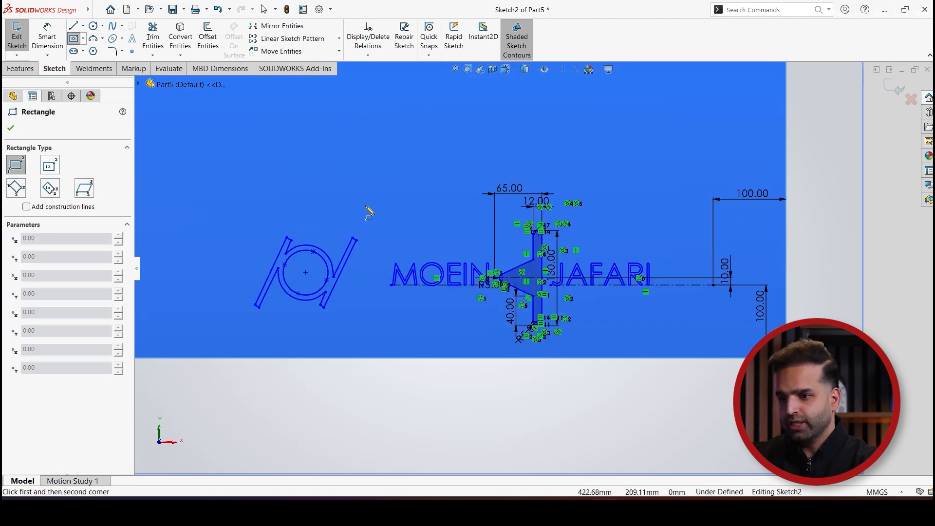
{"action": "left_click", "coordinate": [255, 182]}
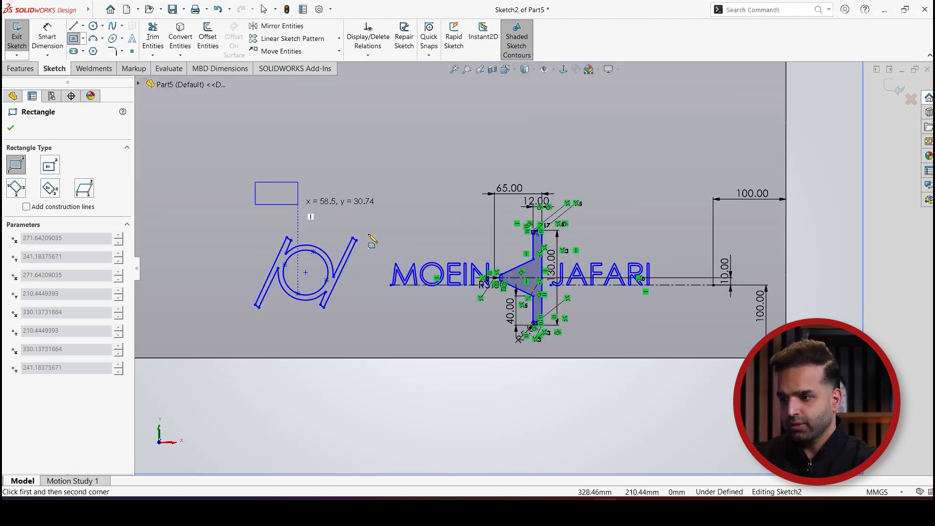
{"action": "left_click", "coordinate": [660, 344]}
{"action": "key", "text": "Escape"}
{"action": "left_click_drag", "start_coordinate": [255, 343], "coordinate": [245, 340]}
- Round all four corners of the rectangle with 25 mm sketch fillets
{"action": "left_click", "coordinate": [113, 51]}
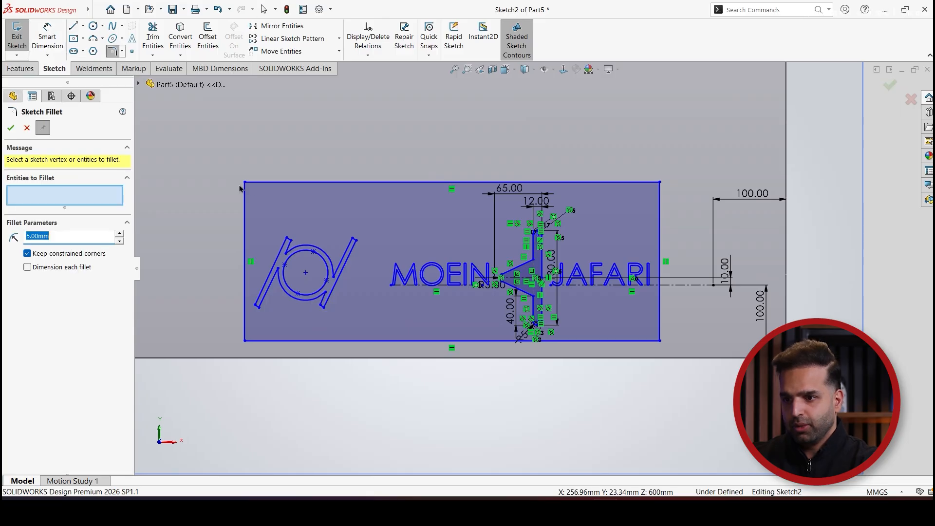
{"action": "left_click", "coordinate": [244, 183]}
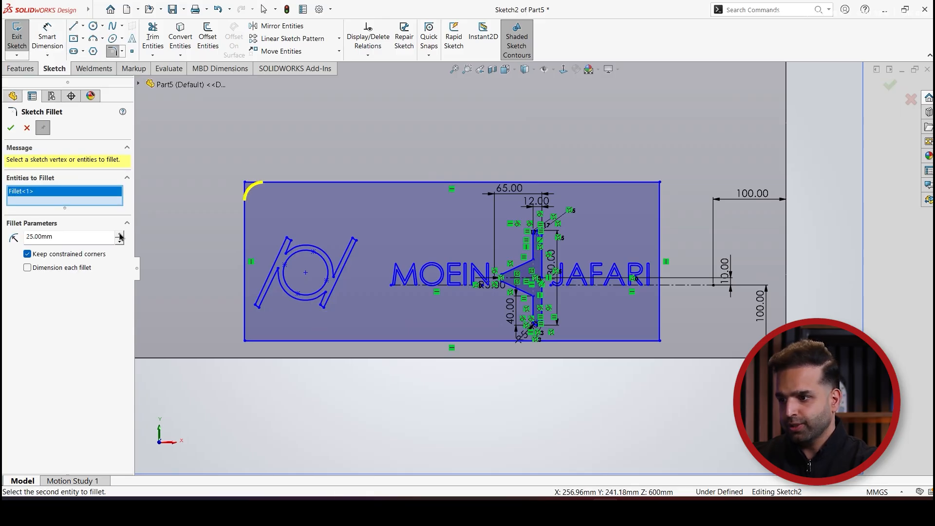
{"action": "left_click", "coordinate": [660, 183]}
{"action": "left_click", "coordinate": [660, 341]}
{"action": "left_click", "coordinate": [244, 341]}
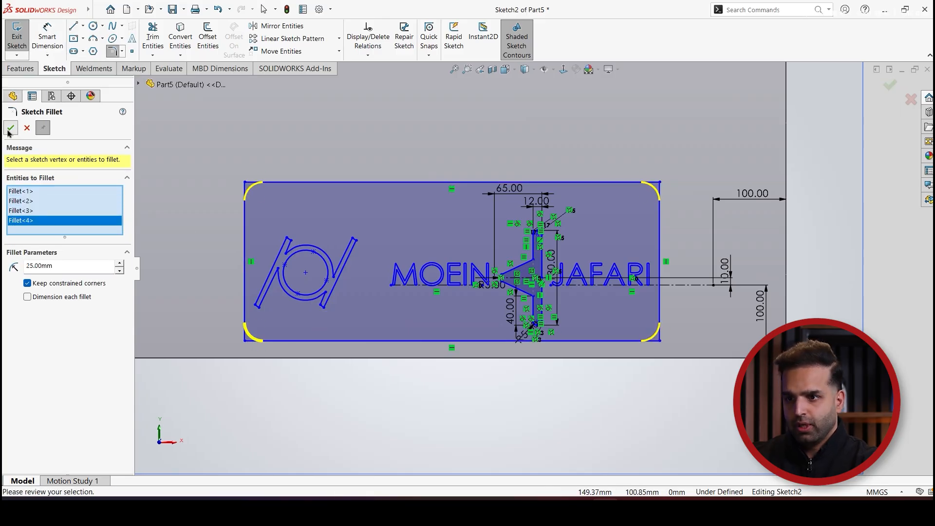
{"action": "left_click", "coordinate": [11, 127]}
- Offset the rounded rectangle outward by 5 mm, exit the sketch and inspect the debossed frame around the logo
{"action": "left_click", "coordinate": [204, 44]}
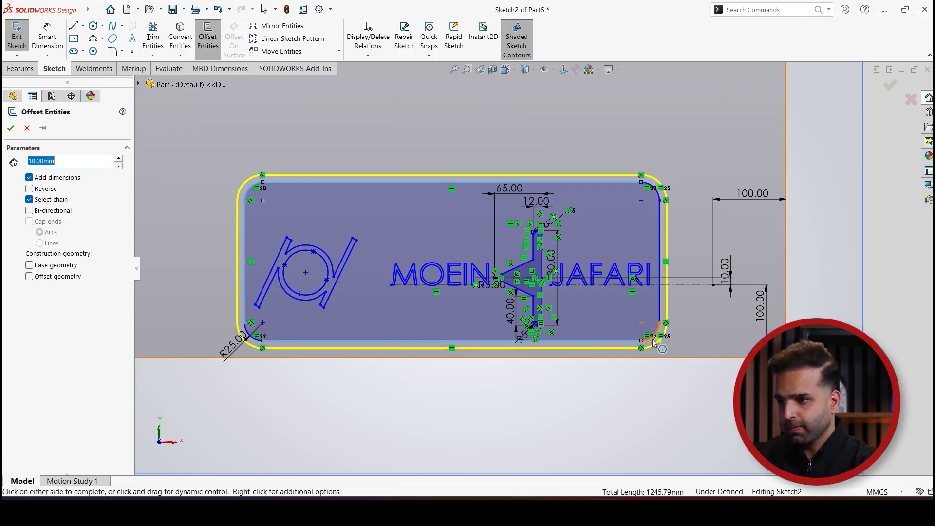
{"action": "left_click", "coordinate": [378, 346]}
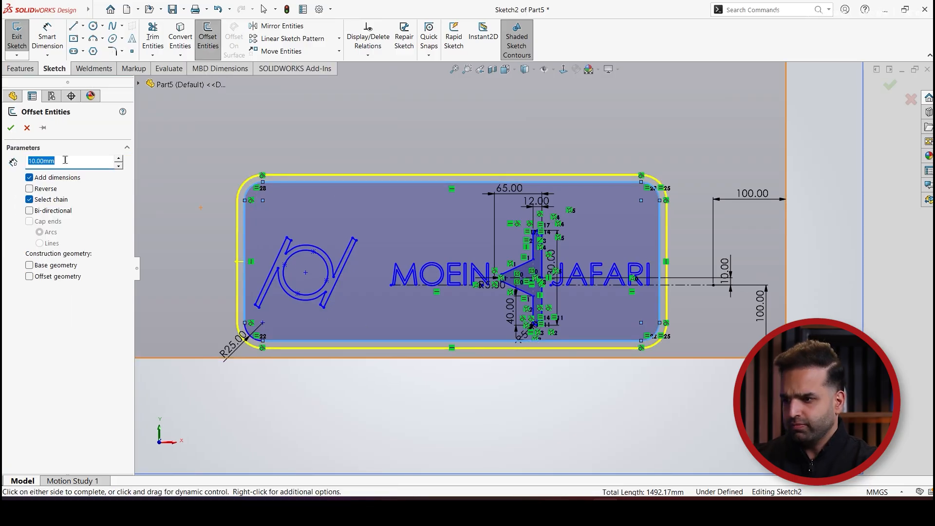
{"action": "key", "text": "Return"}
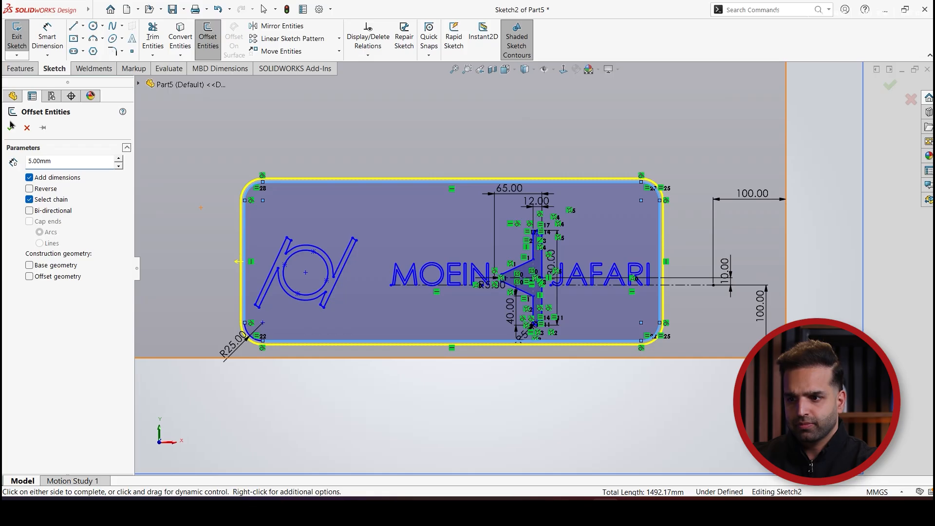
{"action": "left_click", "coordinate": [11, 127]}
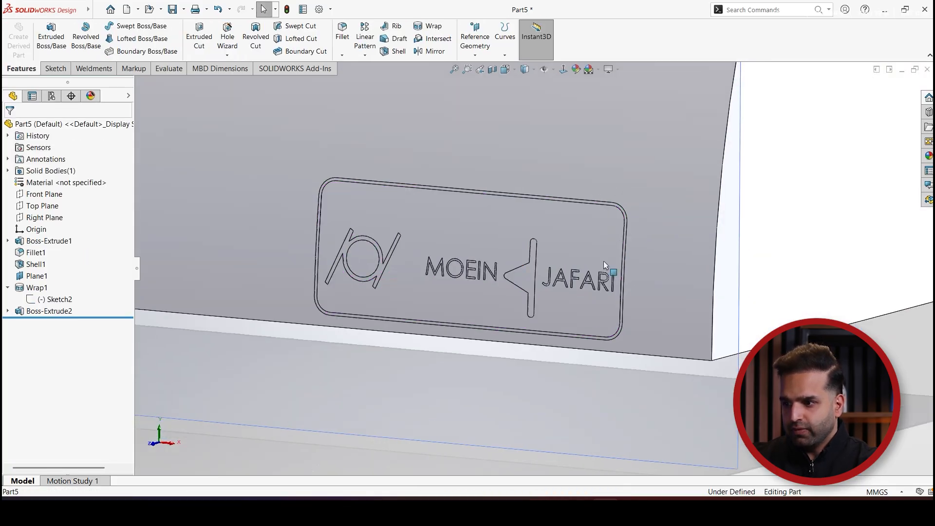
{"action": "scroll", "coordinate": [603, 261], "scroll_direction": "down", "scroll_amount": 5}
{"action": "scroll", "coordinate": [529, 297], "scroll_direction": "up", "scroll_amount": 6}
{"action": "middle_click_drag", "start_coordinate": [439, 292], "coordinate": [438, 316]}
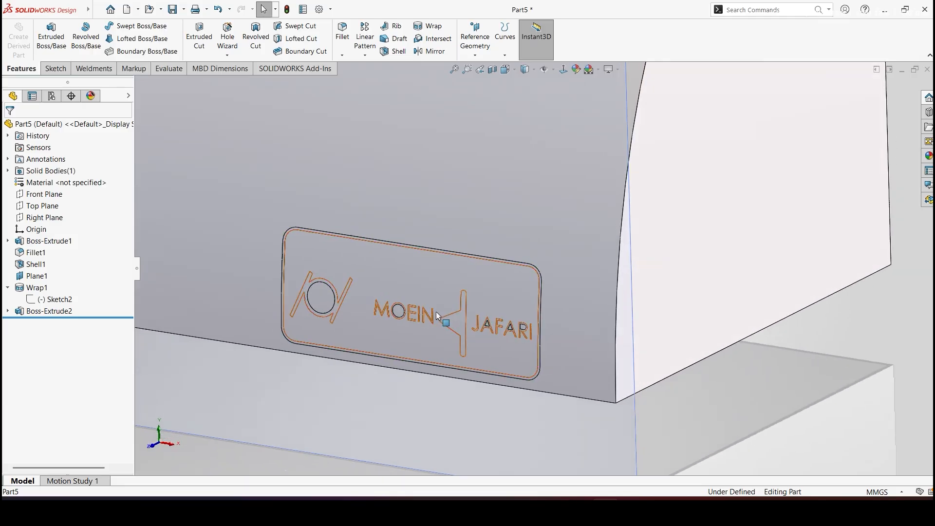